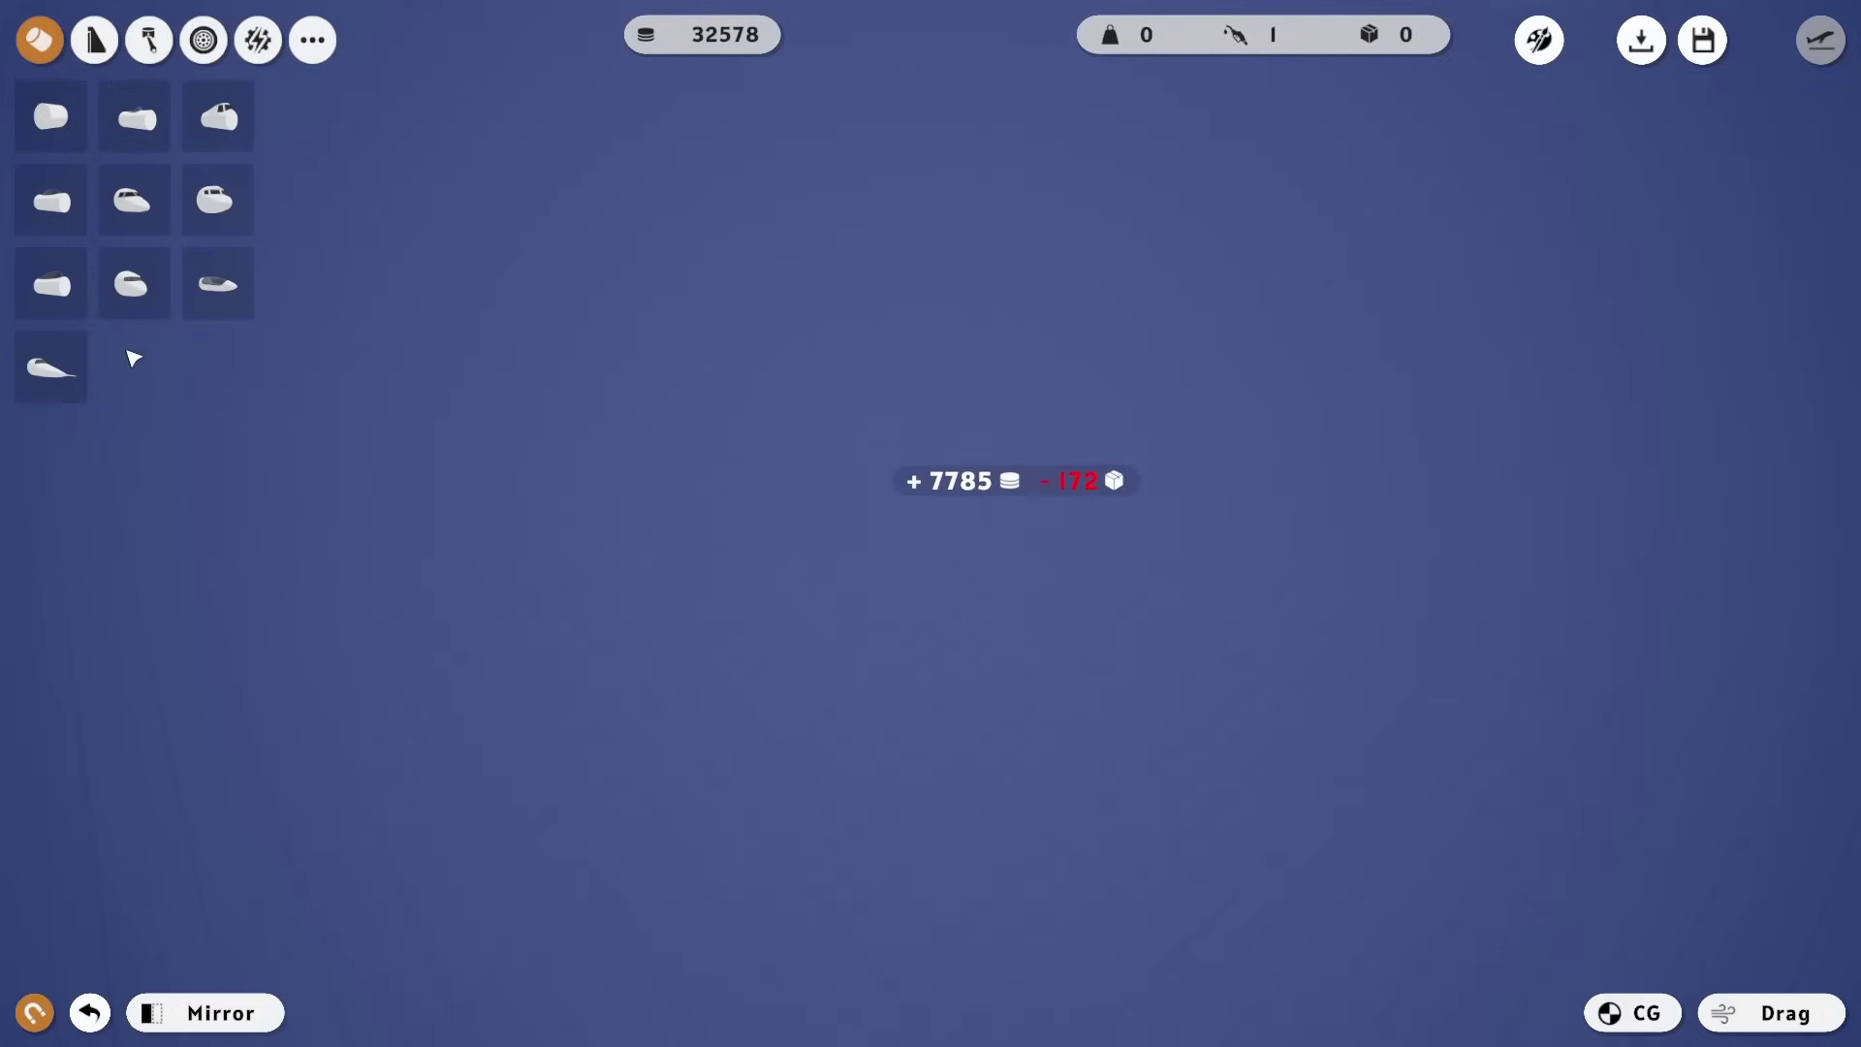
- Build a segmented fuselage with a tail cone behind the cockpit and delete the test wing
mouse_move(54, 387)
mouse_move(54, 388)
mouse_down()
mouse_move(457, 374)
mouse_move(819, 402)
mouse_up()
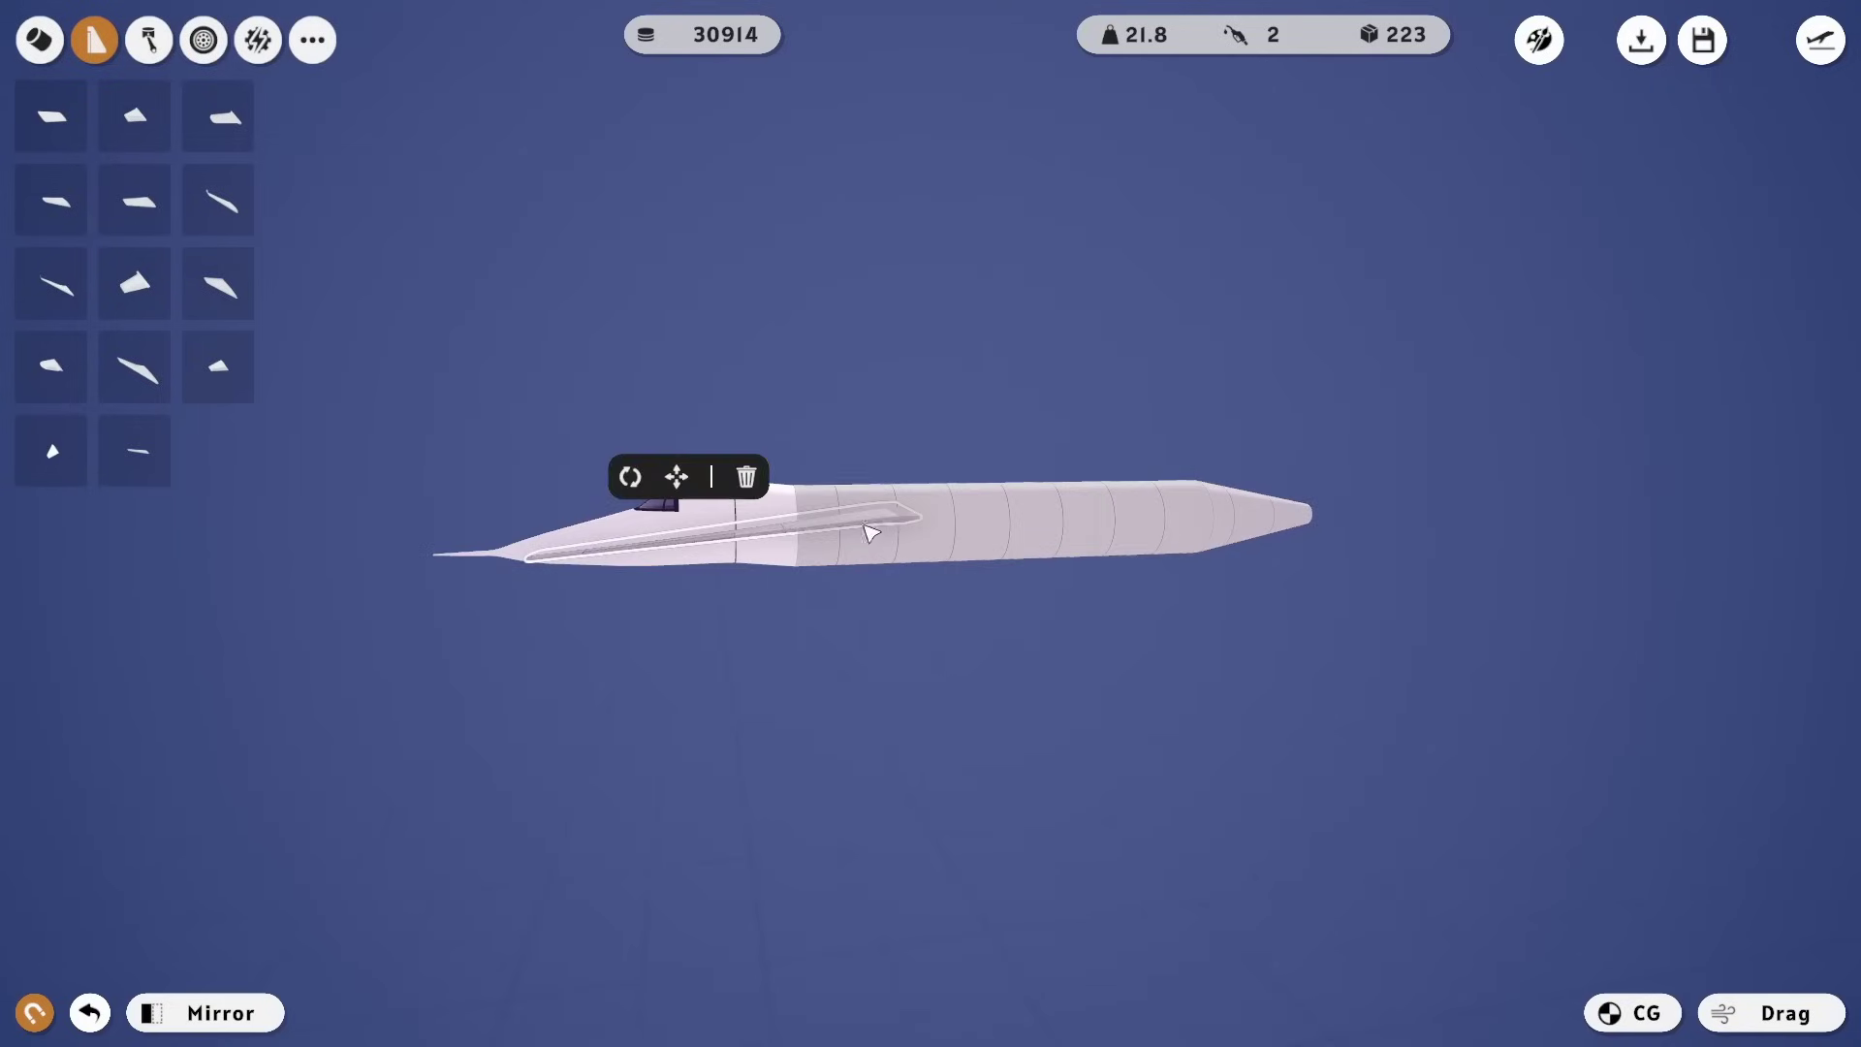
click(748, 476)
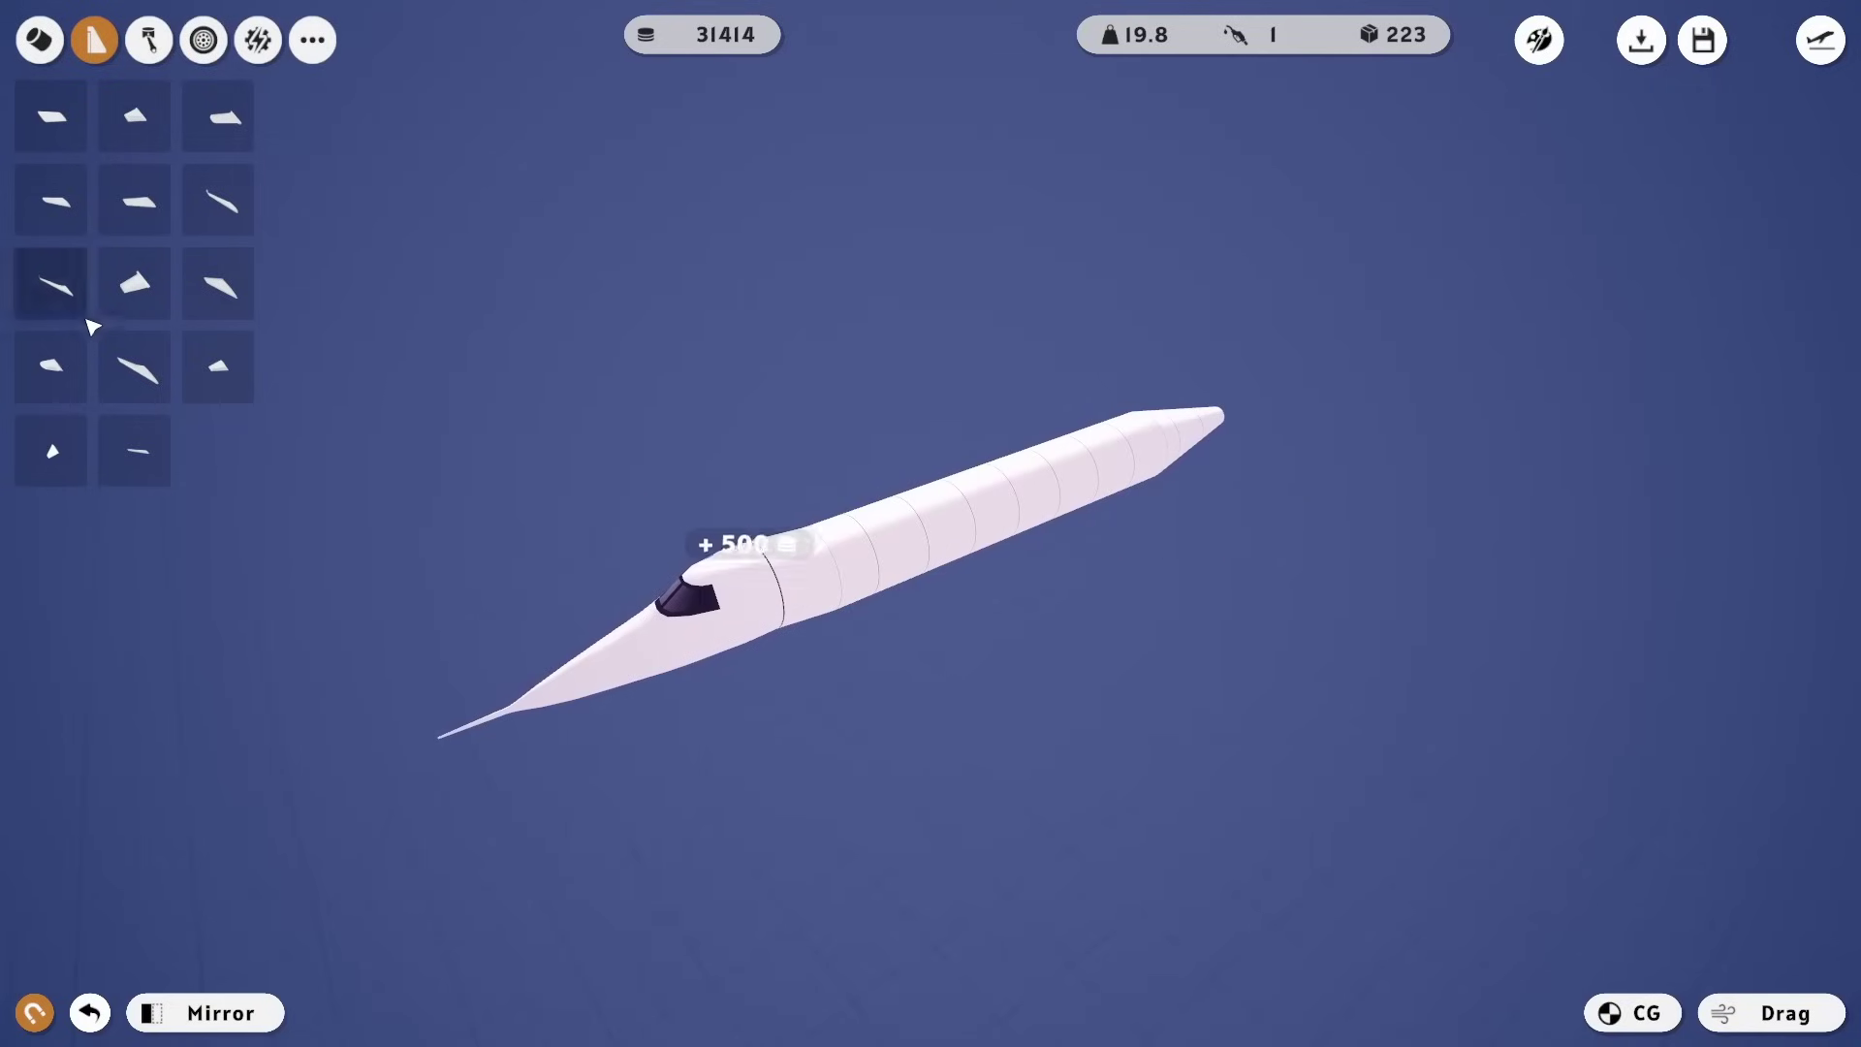
- Place a mirrored Big tailwing pair at the nose and main wings mid-fuselage, then select the left wing
click(113, 304)
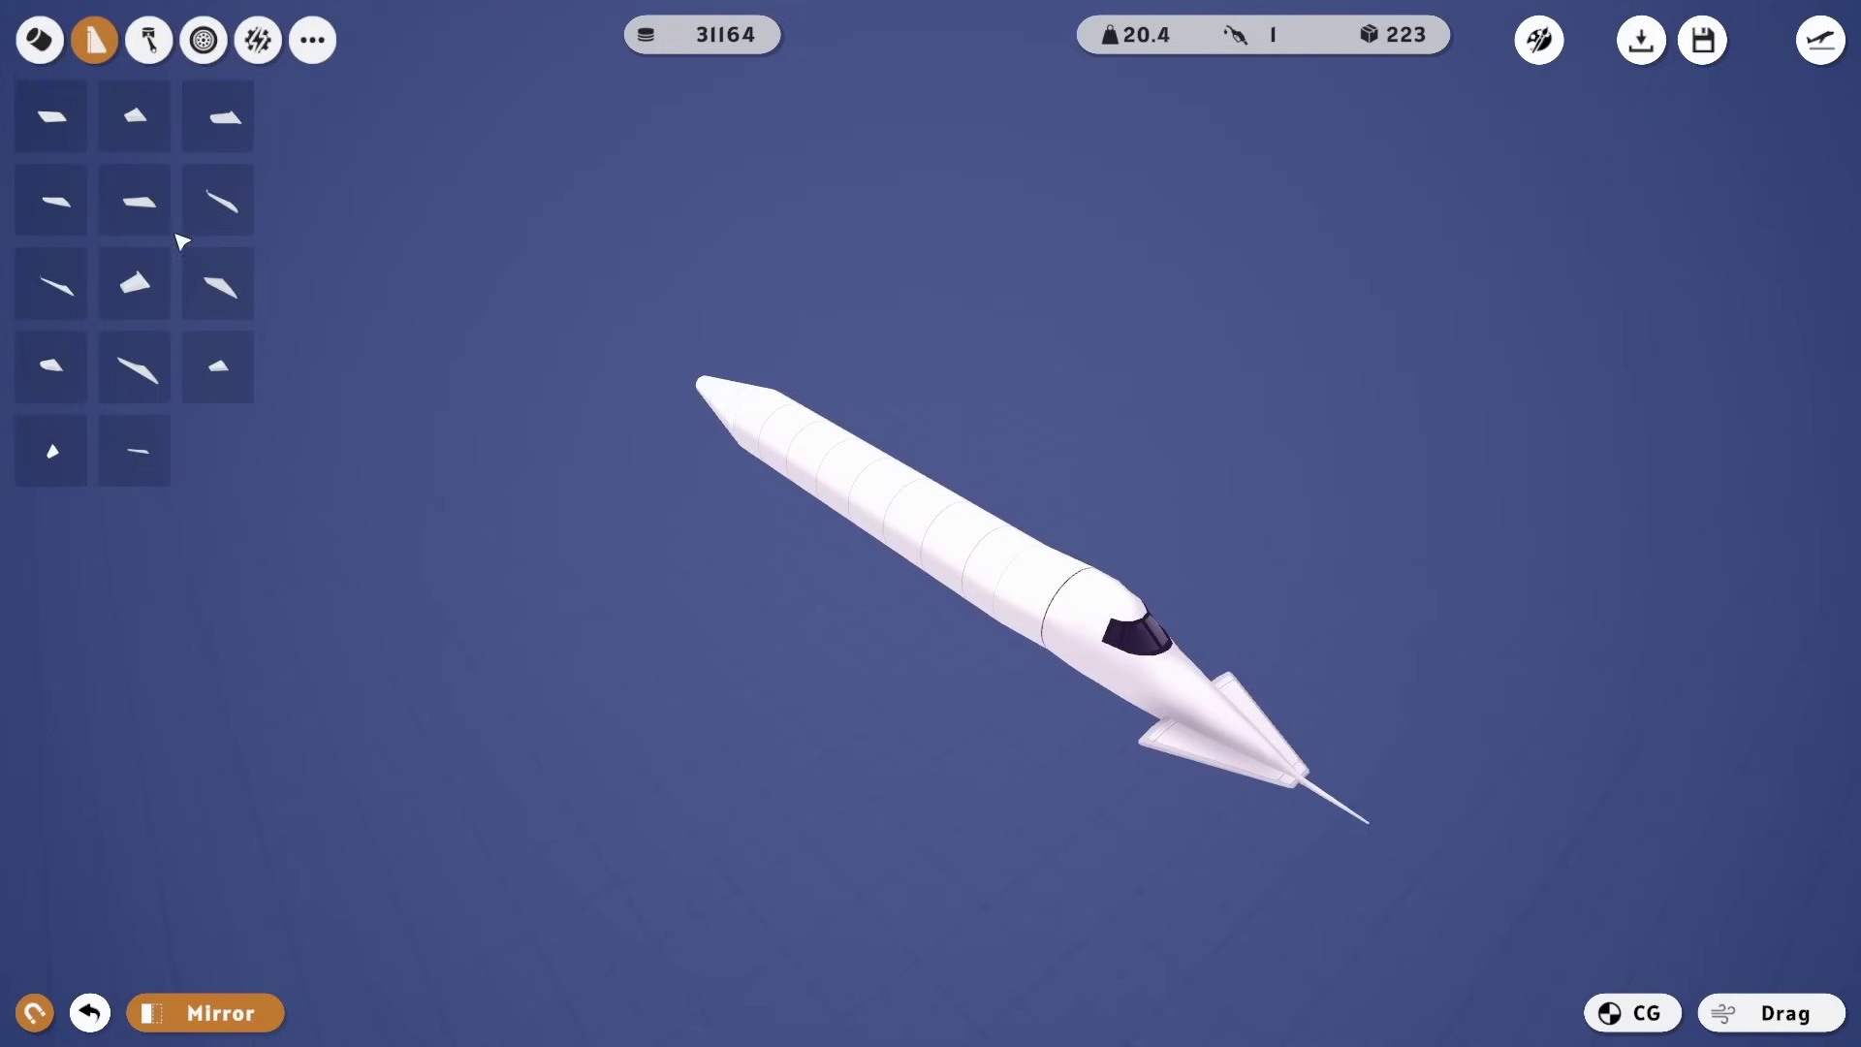
mouse_move(50, 200)
mouse_down()
mouse_move(853, 504)
mouse_move(941, 621)
mouse_move(965, 594)
mouse_up()
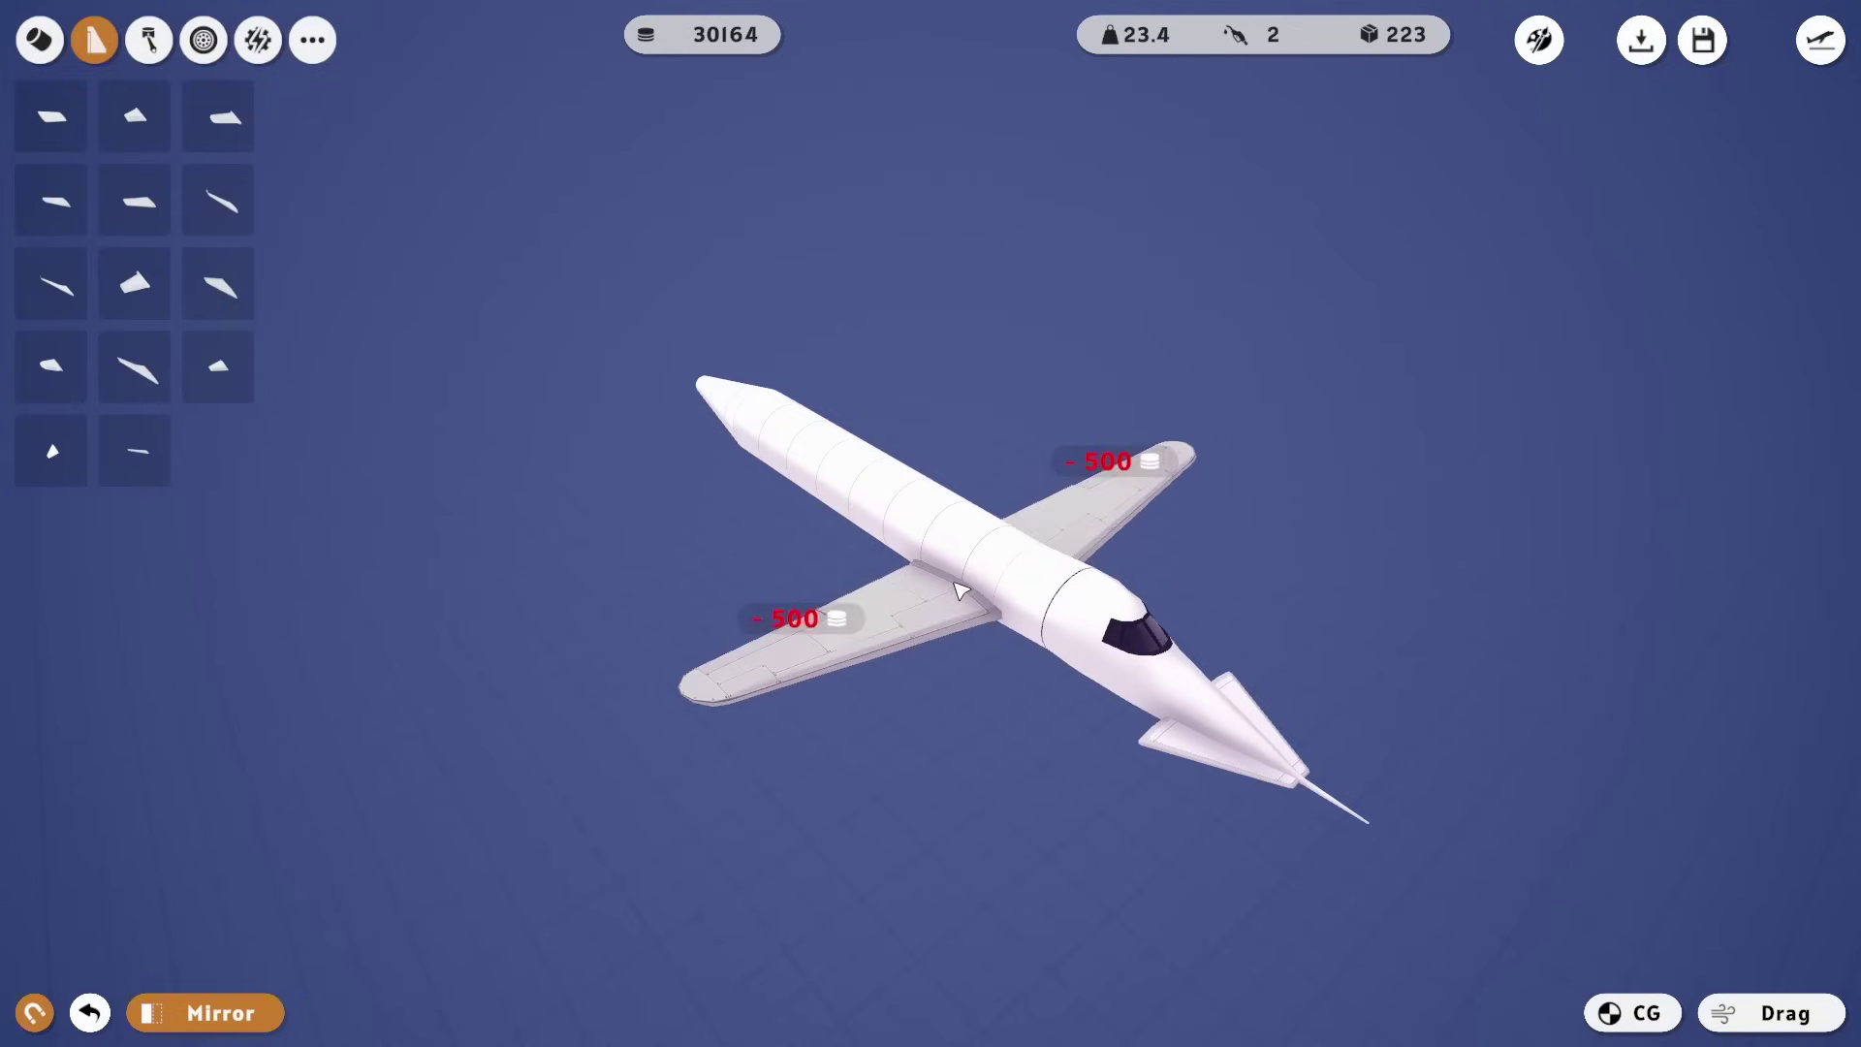
click(737, 583)
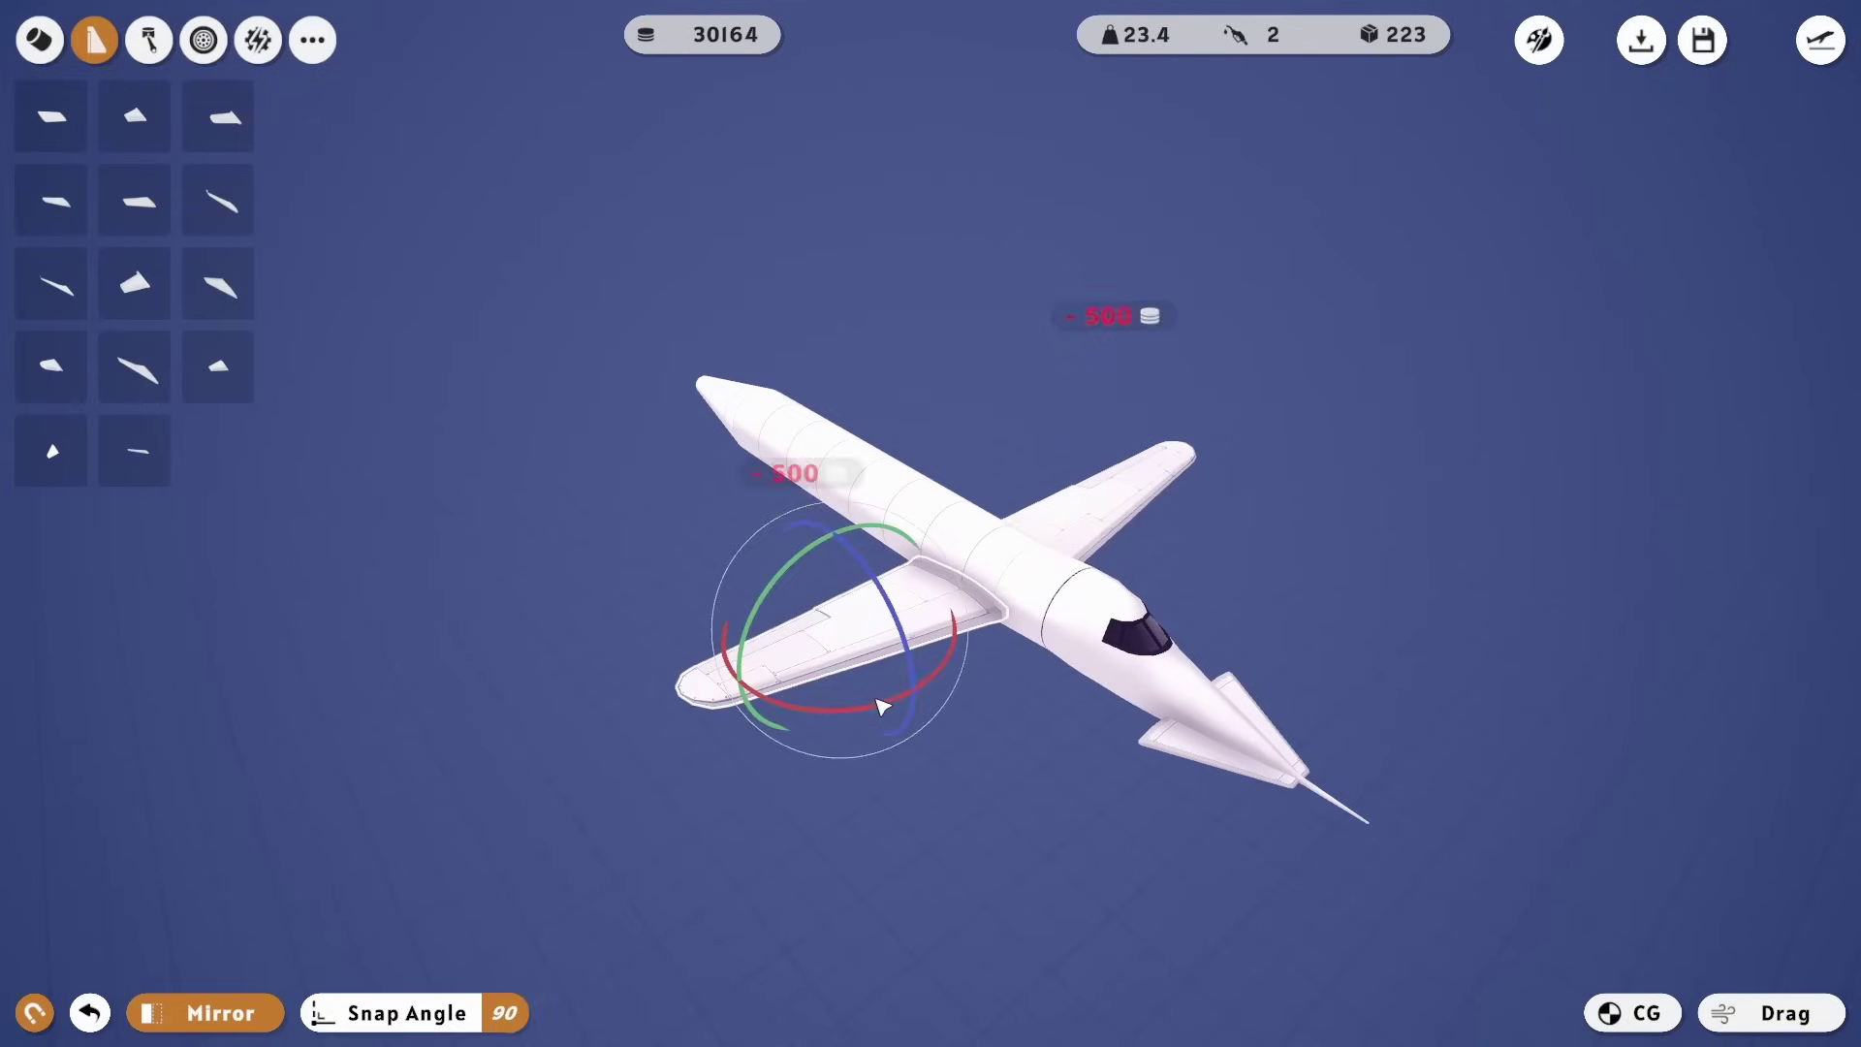
mouse_move(916, 762)
mouse_down()
mouse_move(877, 735)
mouse_move(903, 787)
mouse_up()
click(821, 624)
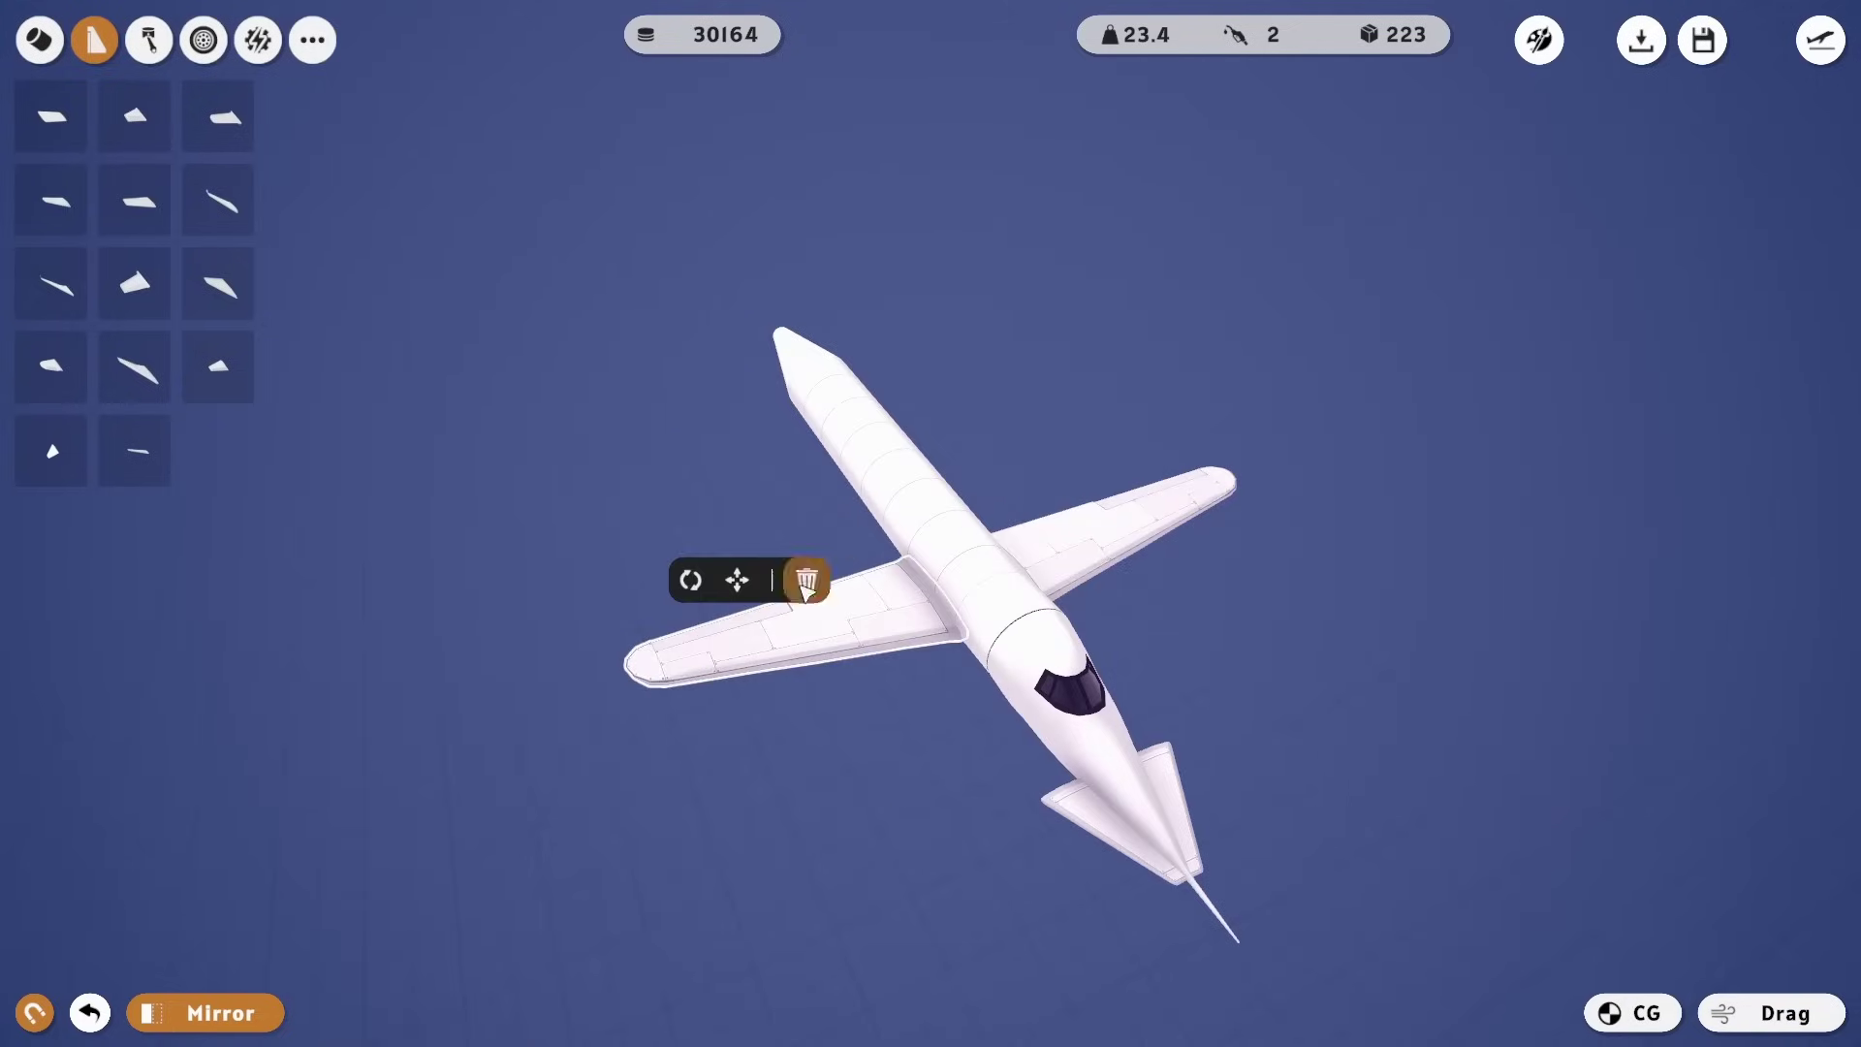
- Delete both main wings and reposition the nose canard piece
click(806, 580)
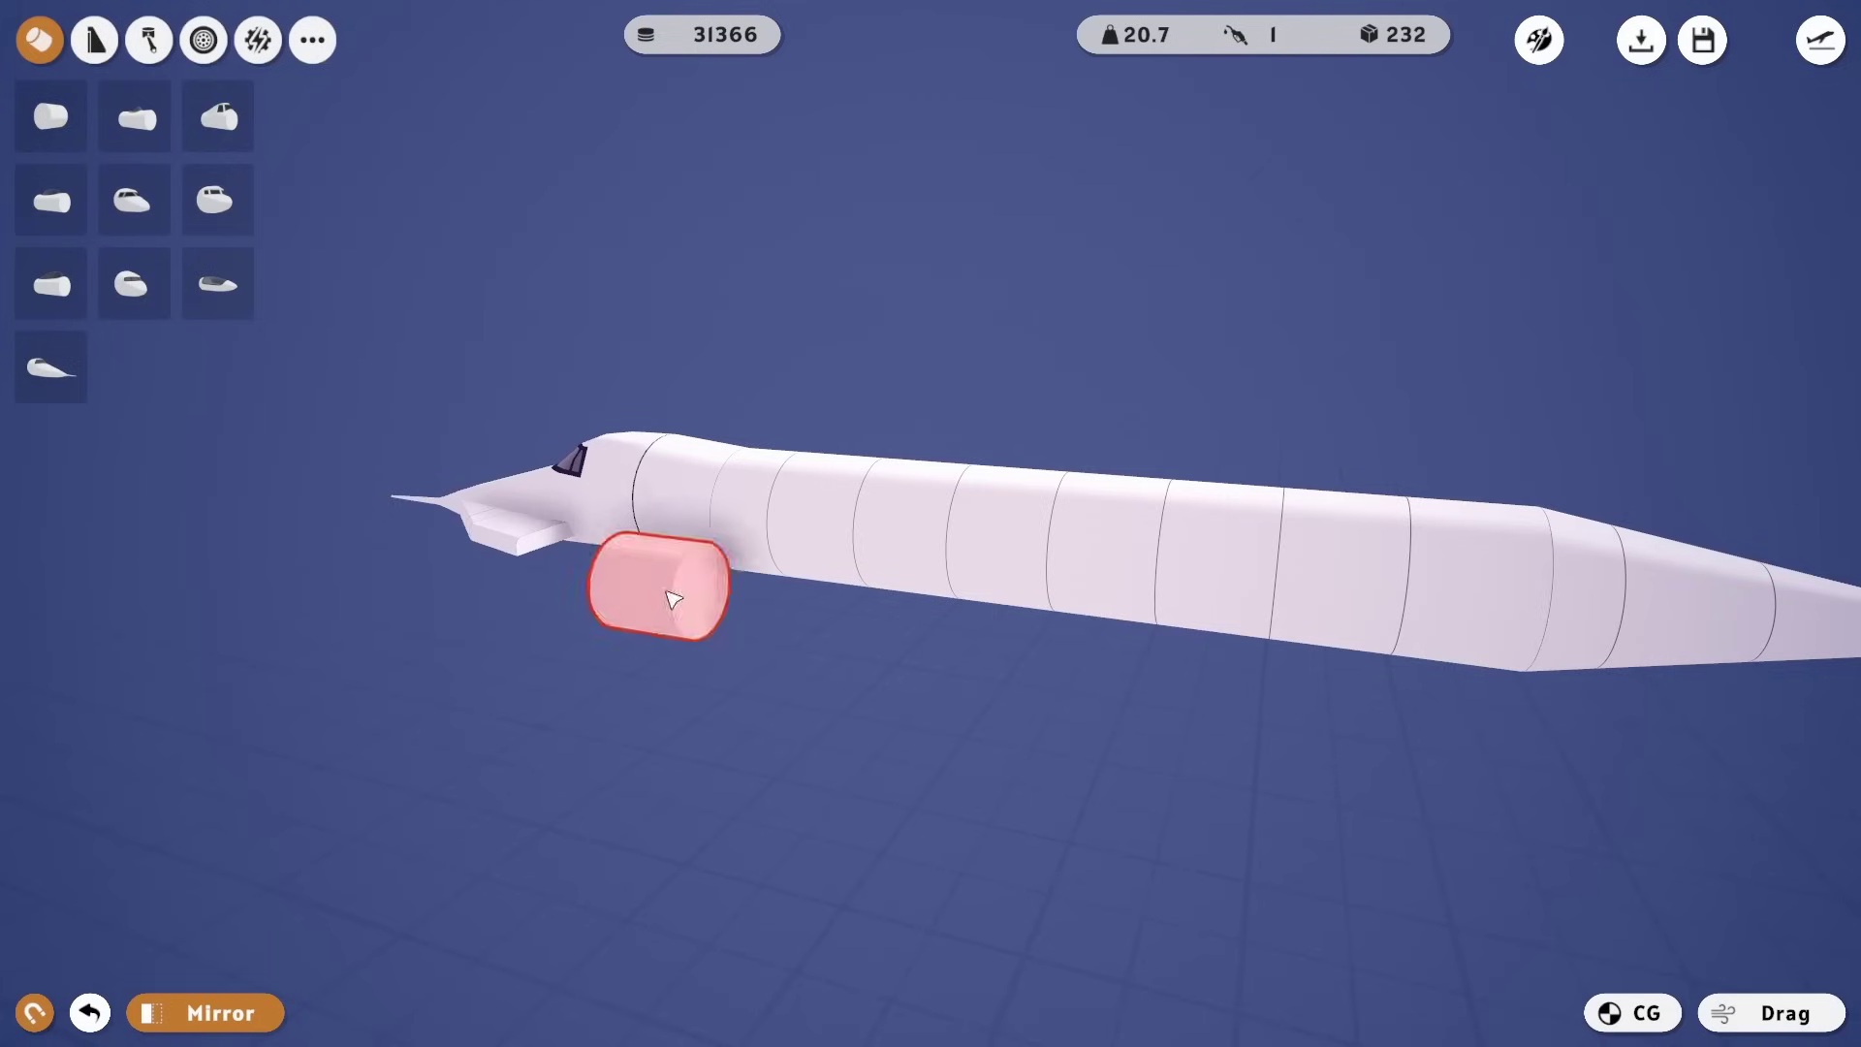
mouse_move(583, 565)
mouse_down()
mouse_move(690, 504)
mouse_move(713, 380)
mouse_move(580, 548)
mouse_up()
click(579, 545)
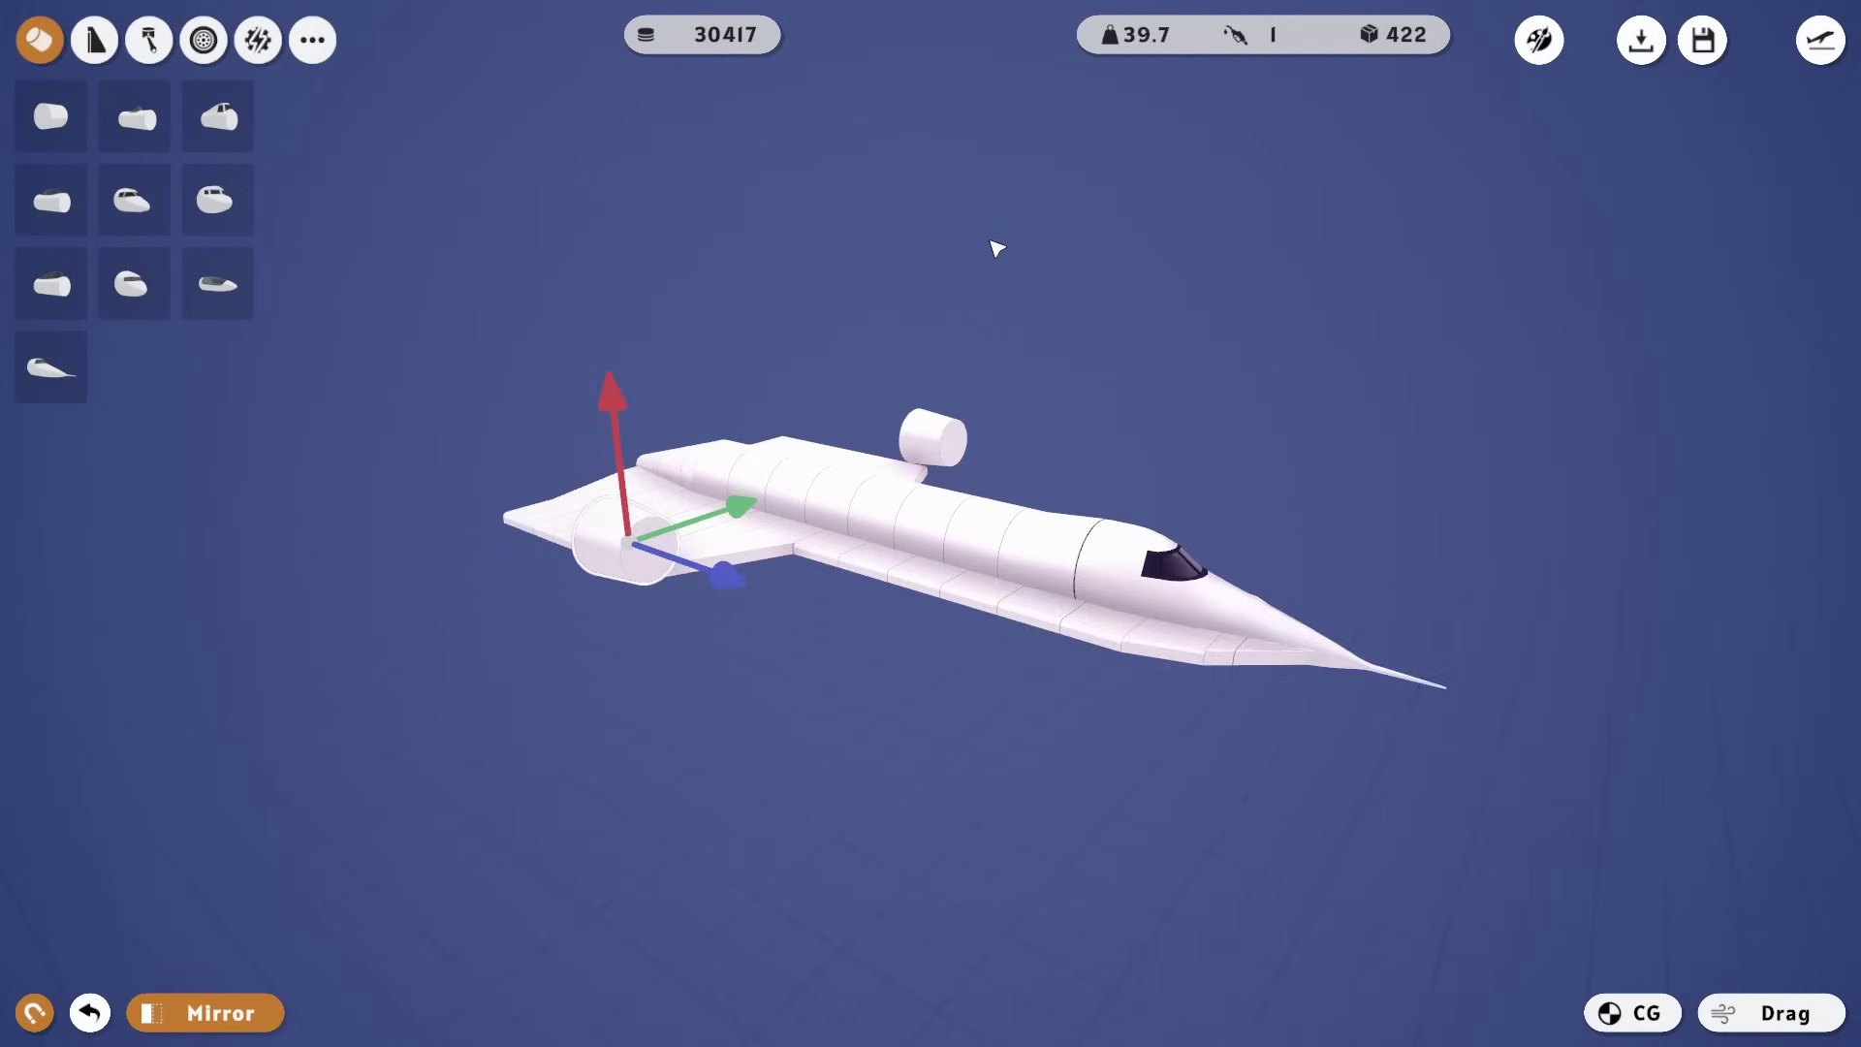
- Lower the wing-mounted engine nacelle along its vertical axis
mouse_move(1098, 375)
mouse_down()
mouse_move(1051, 394)
mouse_move(1059, 319)
mouse_move(1151, 349)
mouse_up()
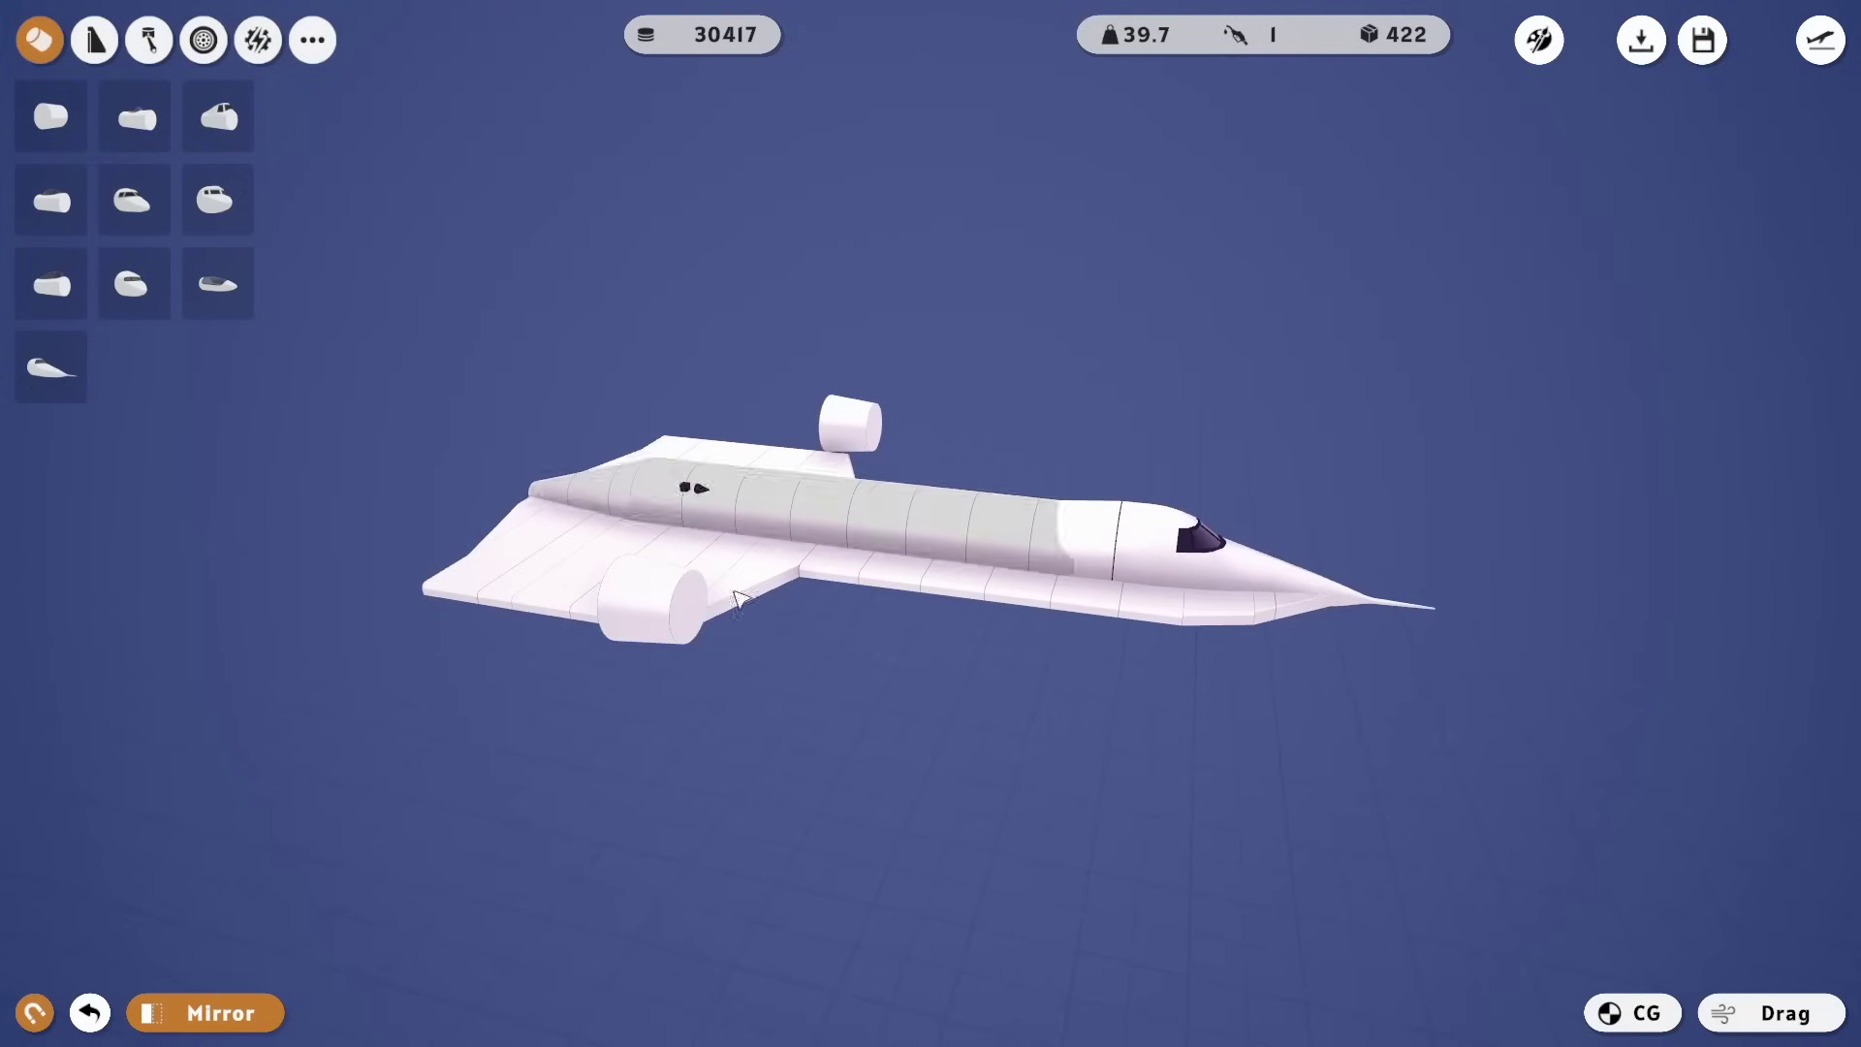
click(679, 609)
click(548, 553)
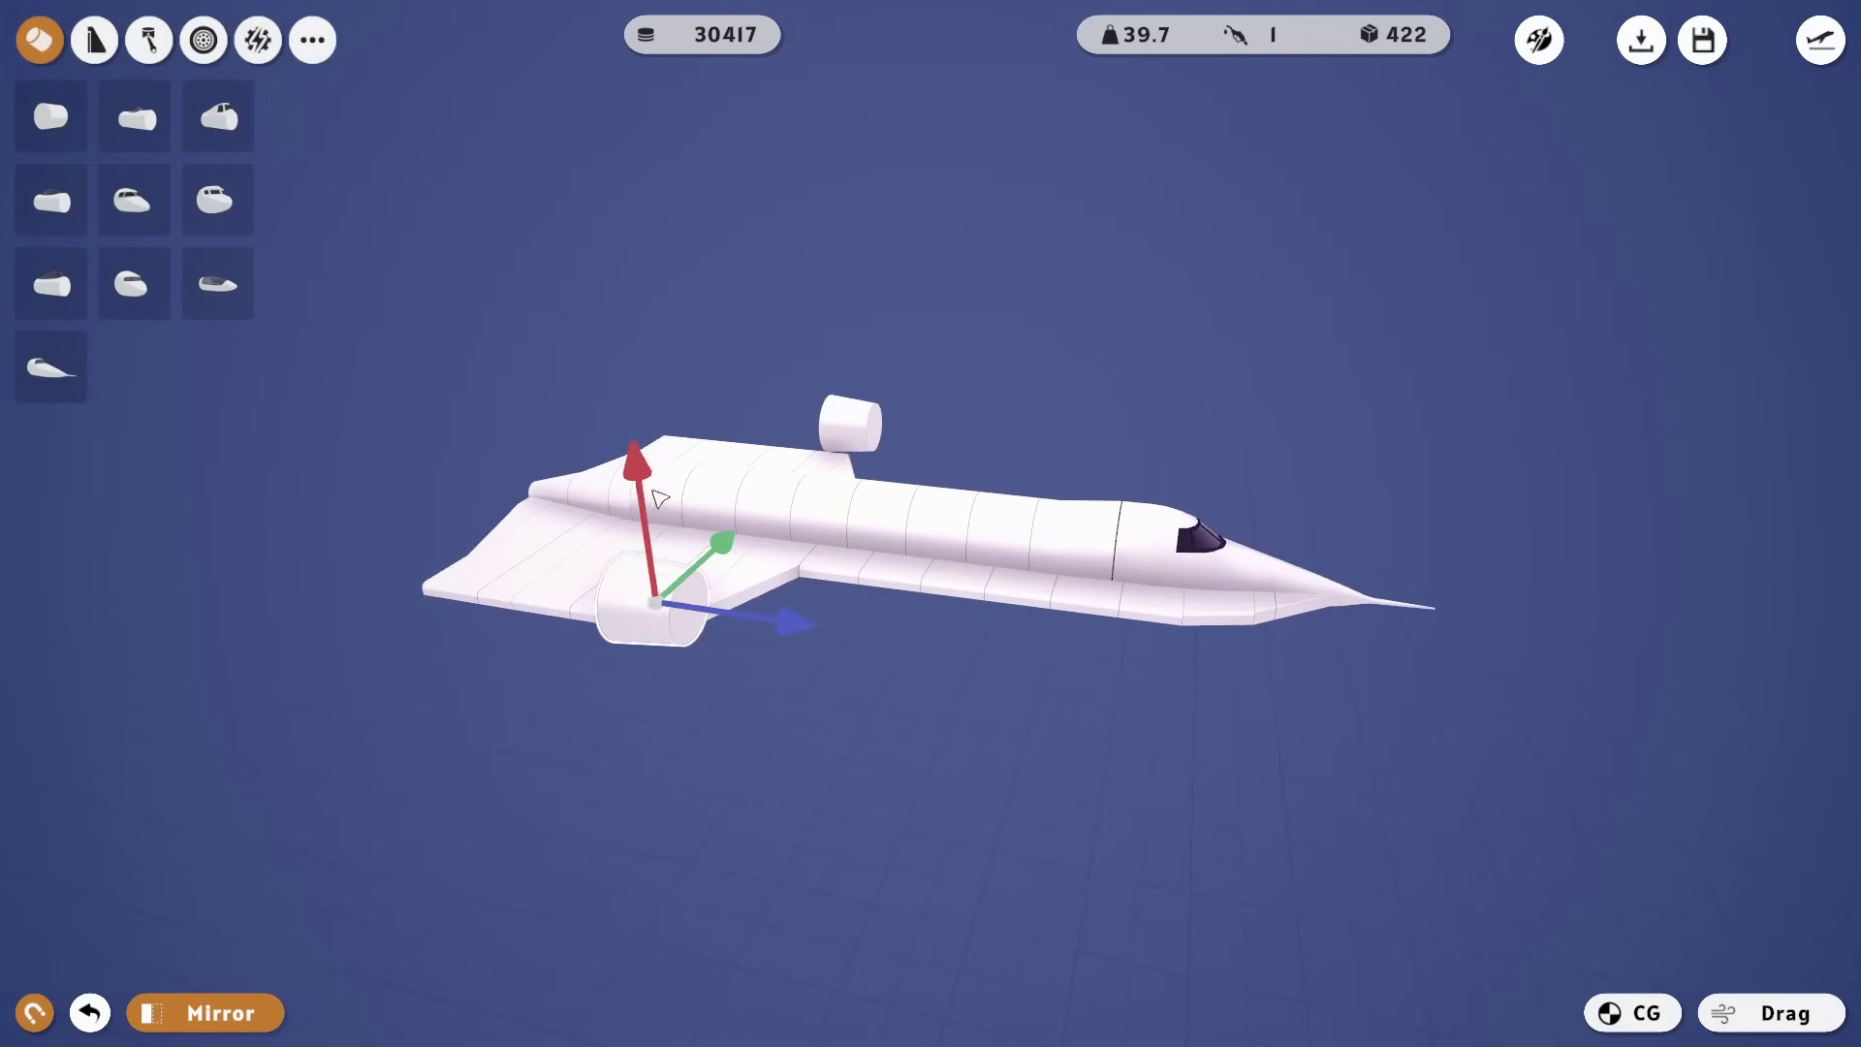
drag(637, 501, 636, 529)
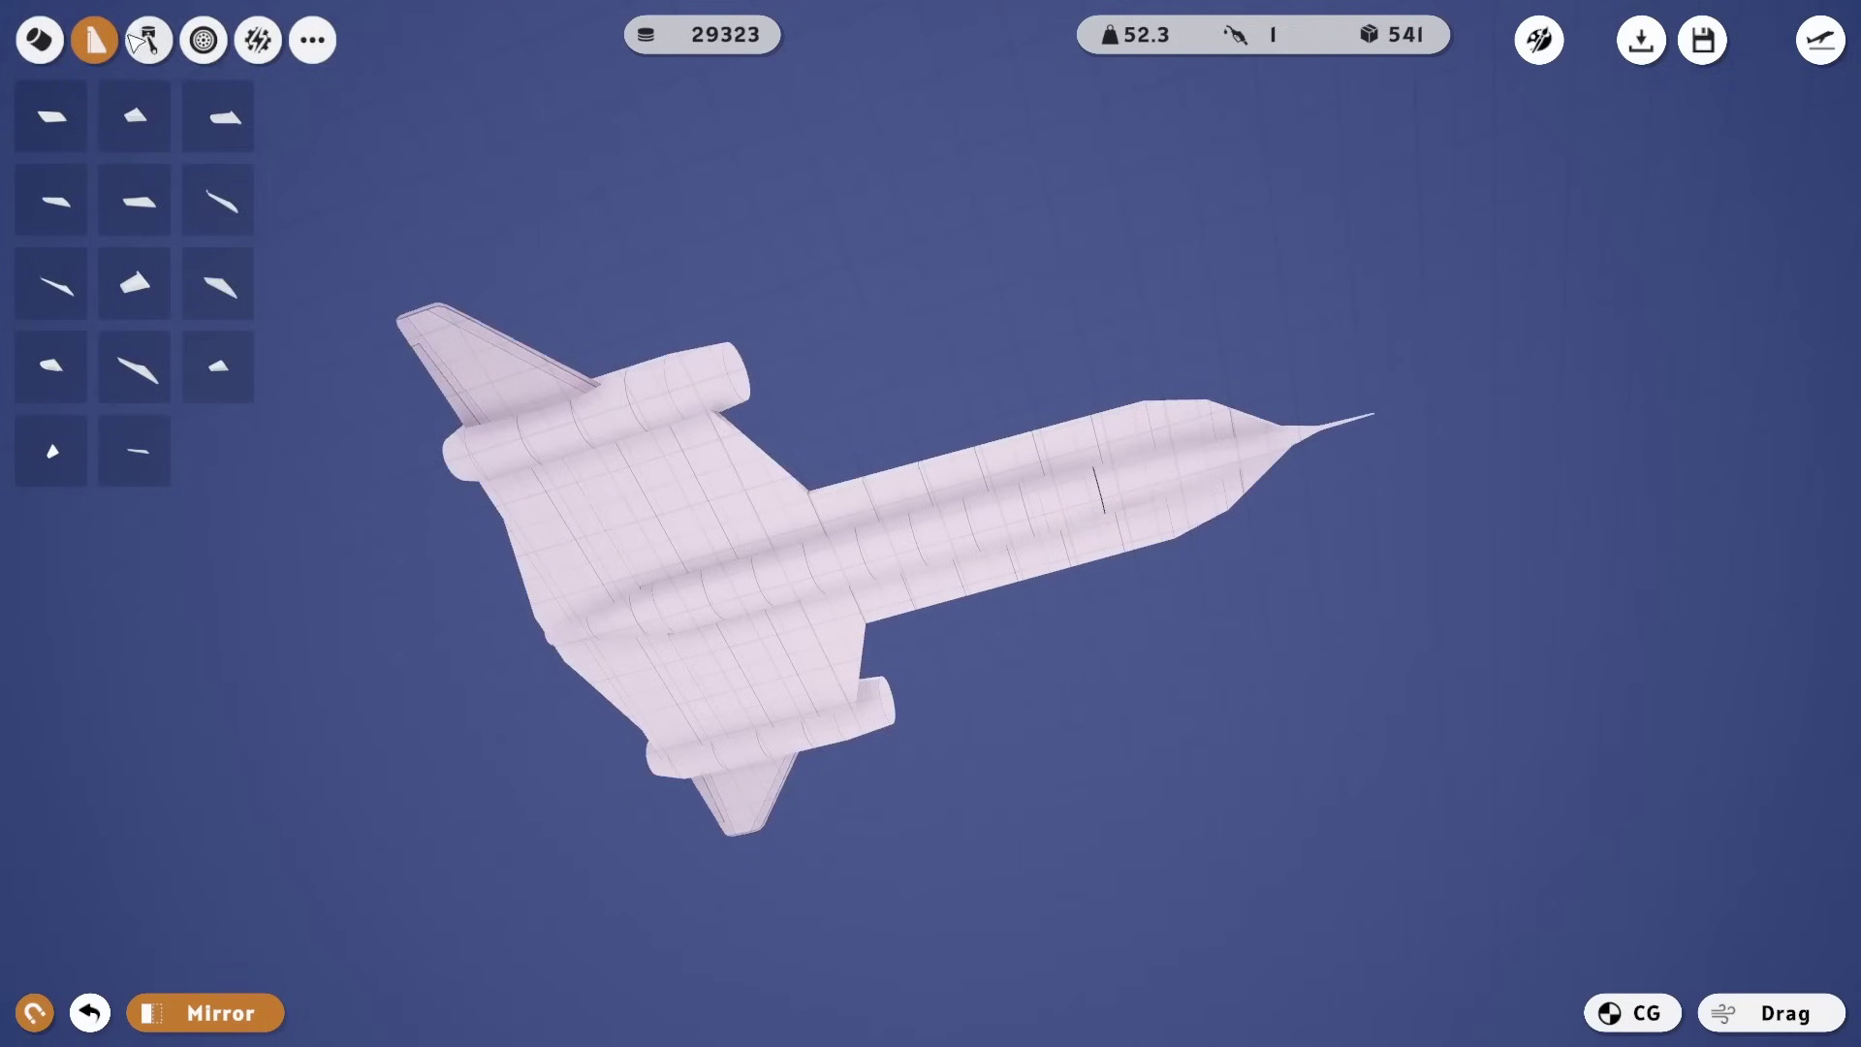
click(171, 39)
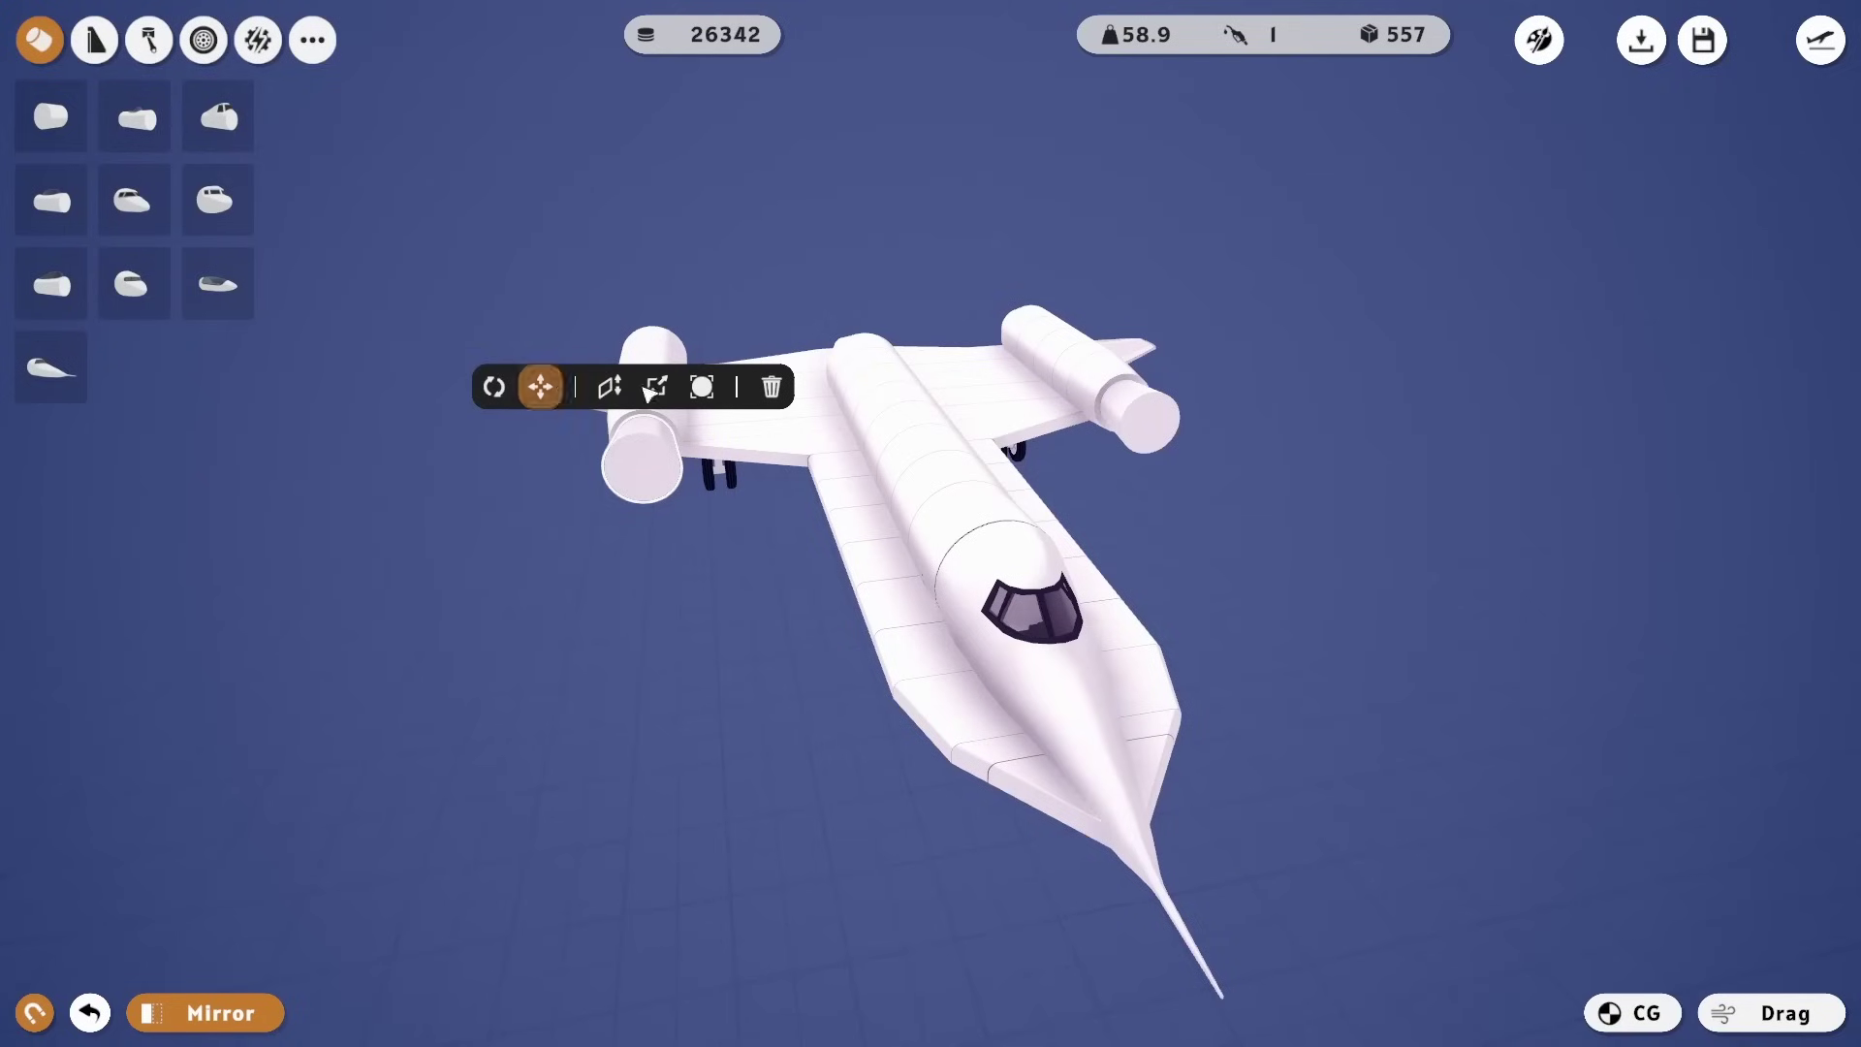
- Scale down the pair of engine nacelles to a slimmer size
drag(645, 408, 633, 555)
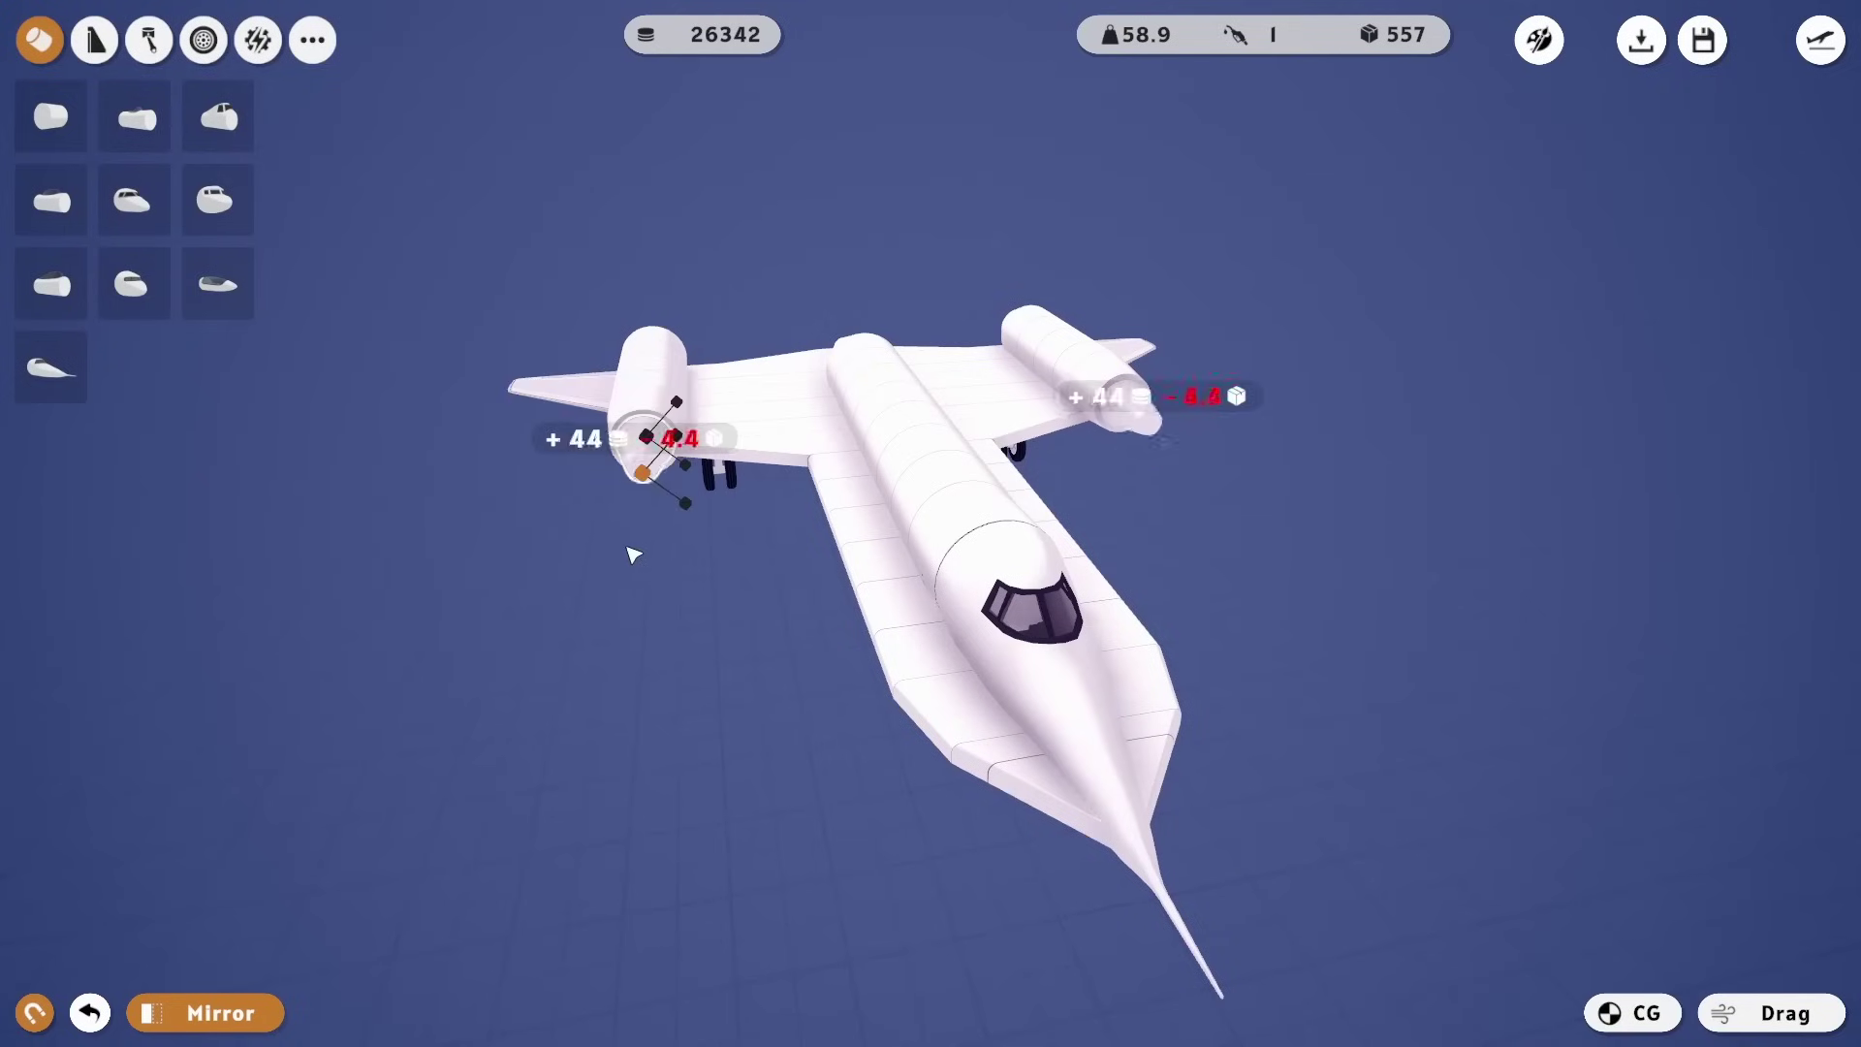
click(616, 624)
scroll(657, 569, up, 5)
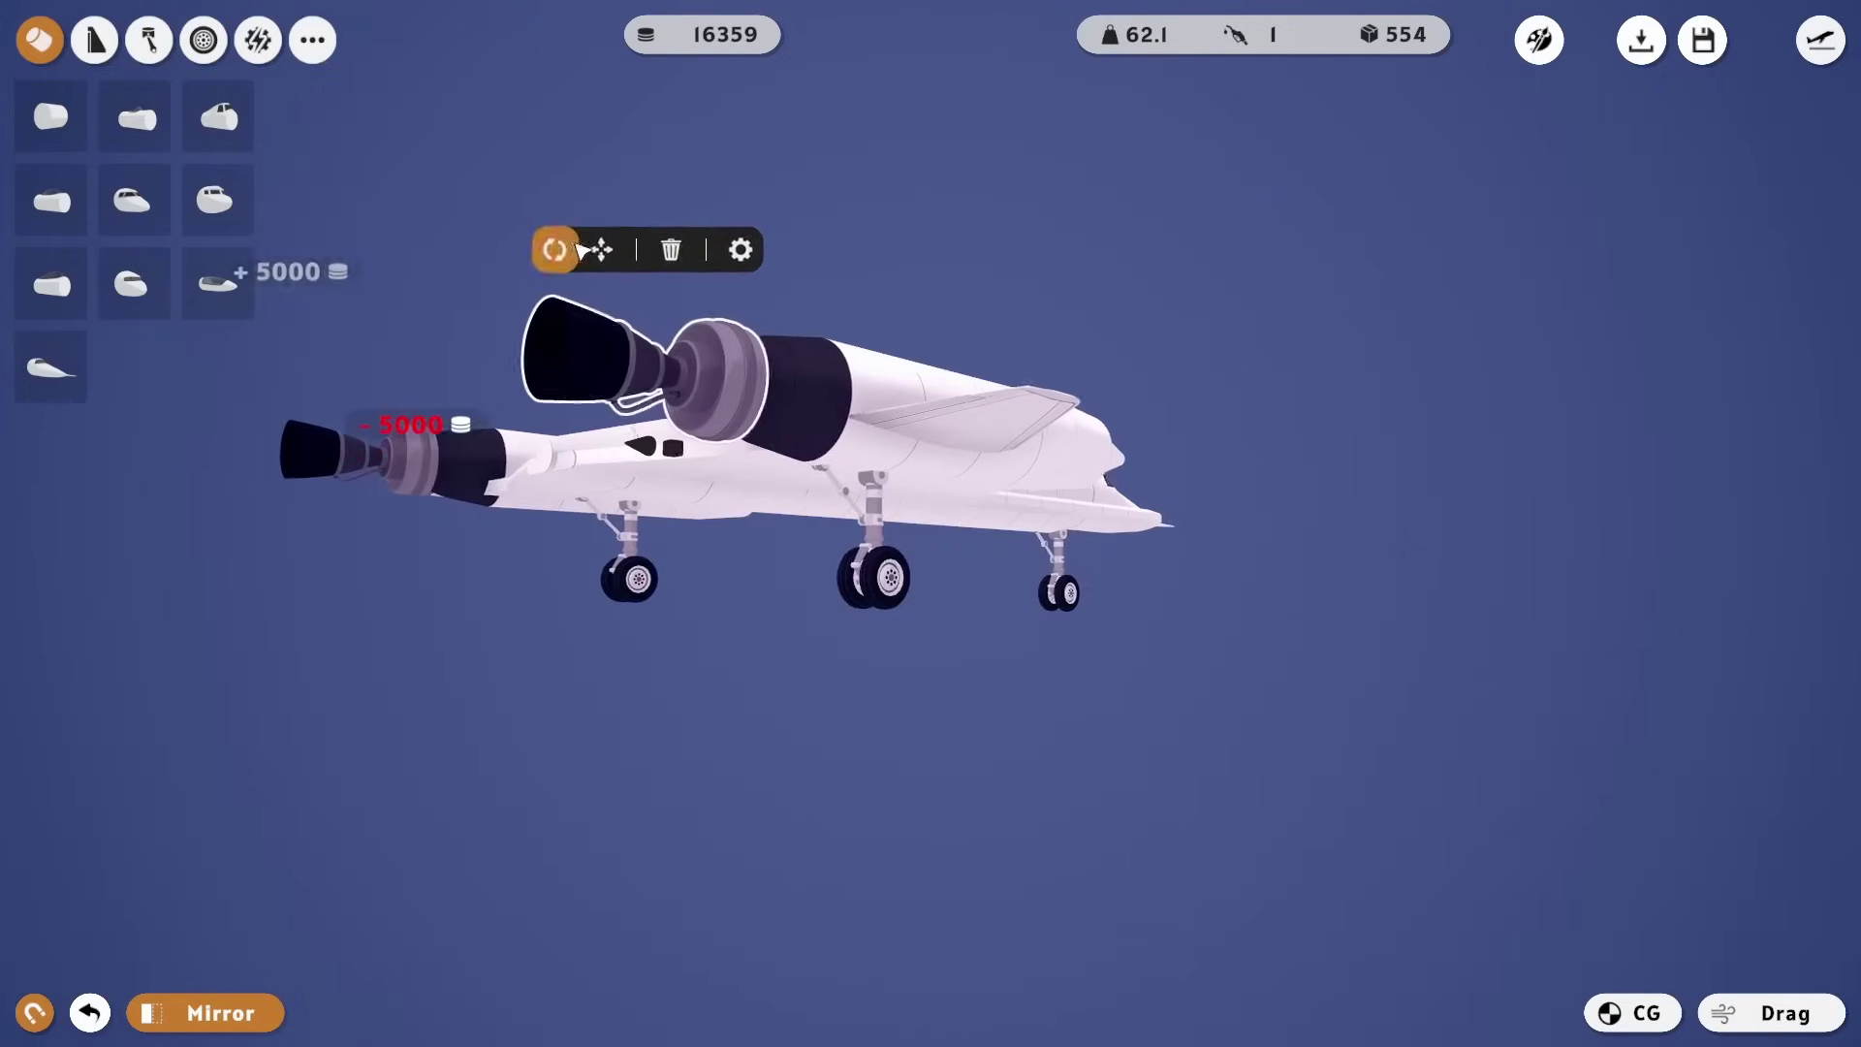
- Slide the jet engines forward into the rear of the nacelles
click(594, 277)
drag(849, 413, 945, 454)
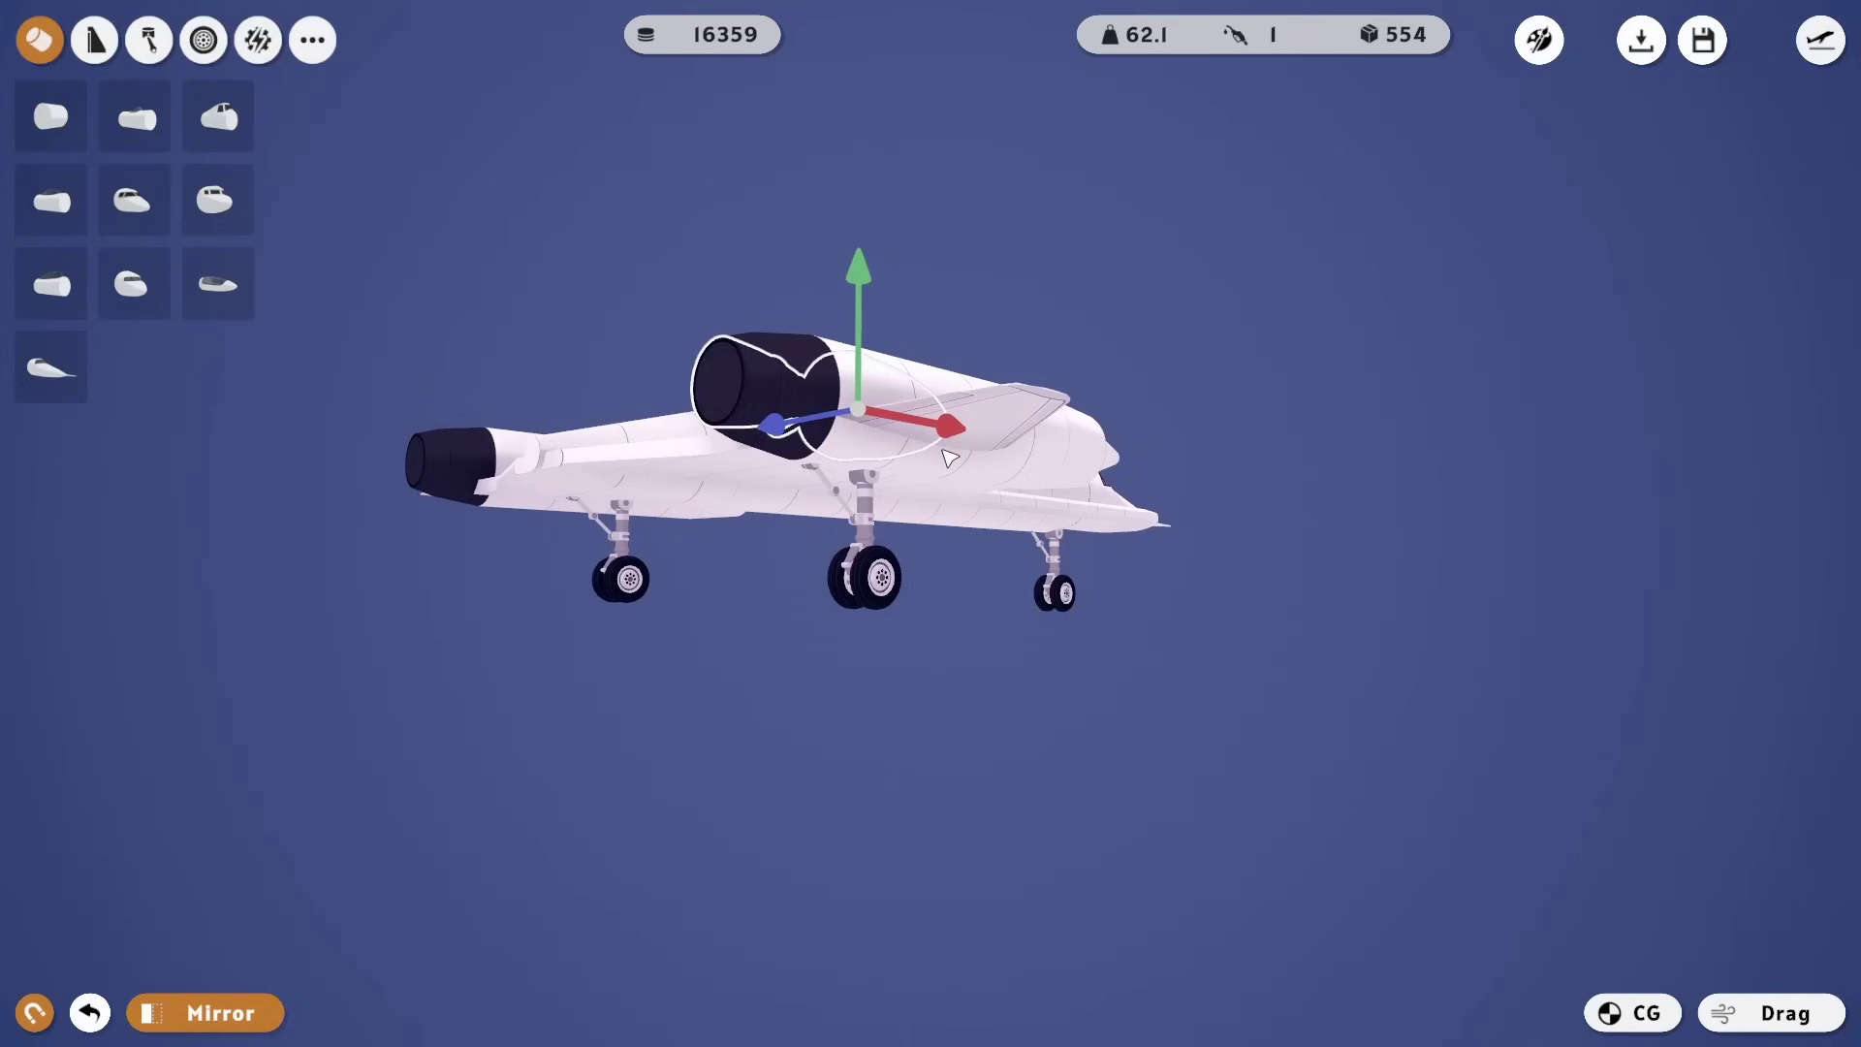
mouse_move(1516, 378)
mouse_down()
mouse_move(1433, 491)
mouse_move(1386, 603)
mouse_up()
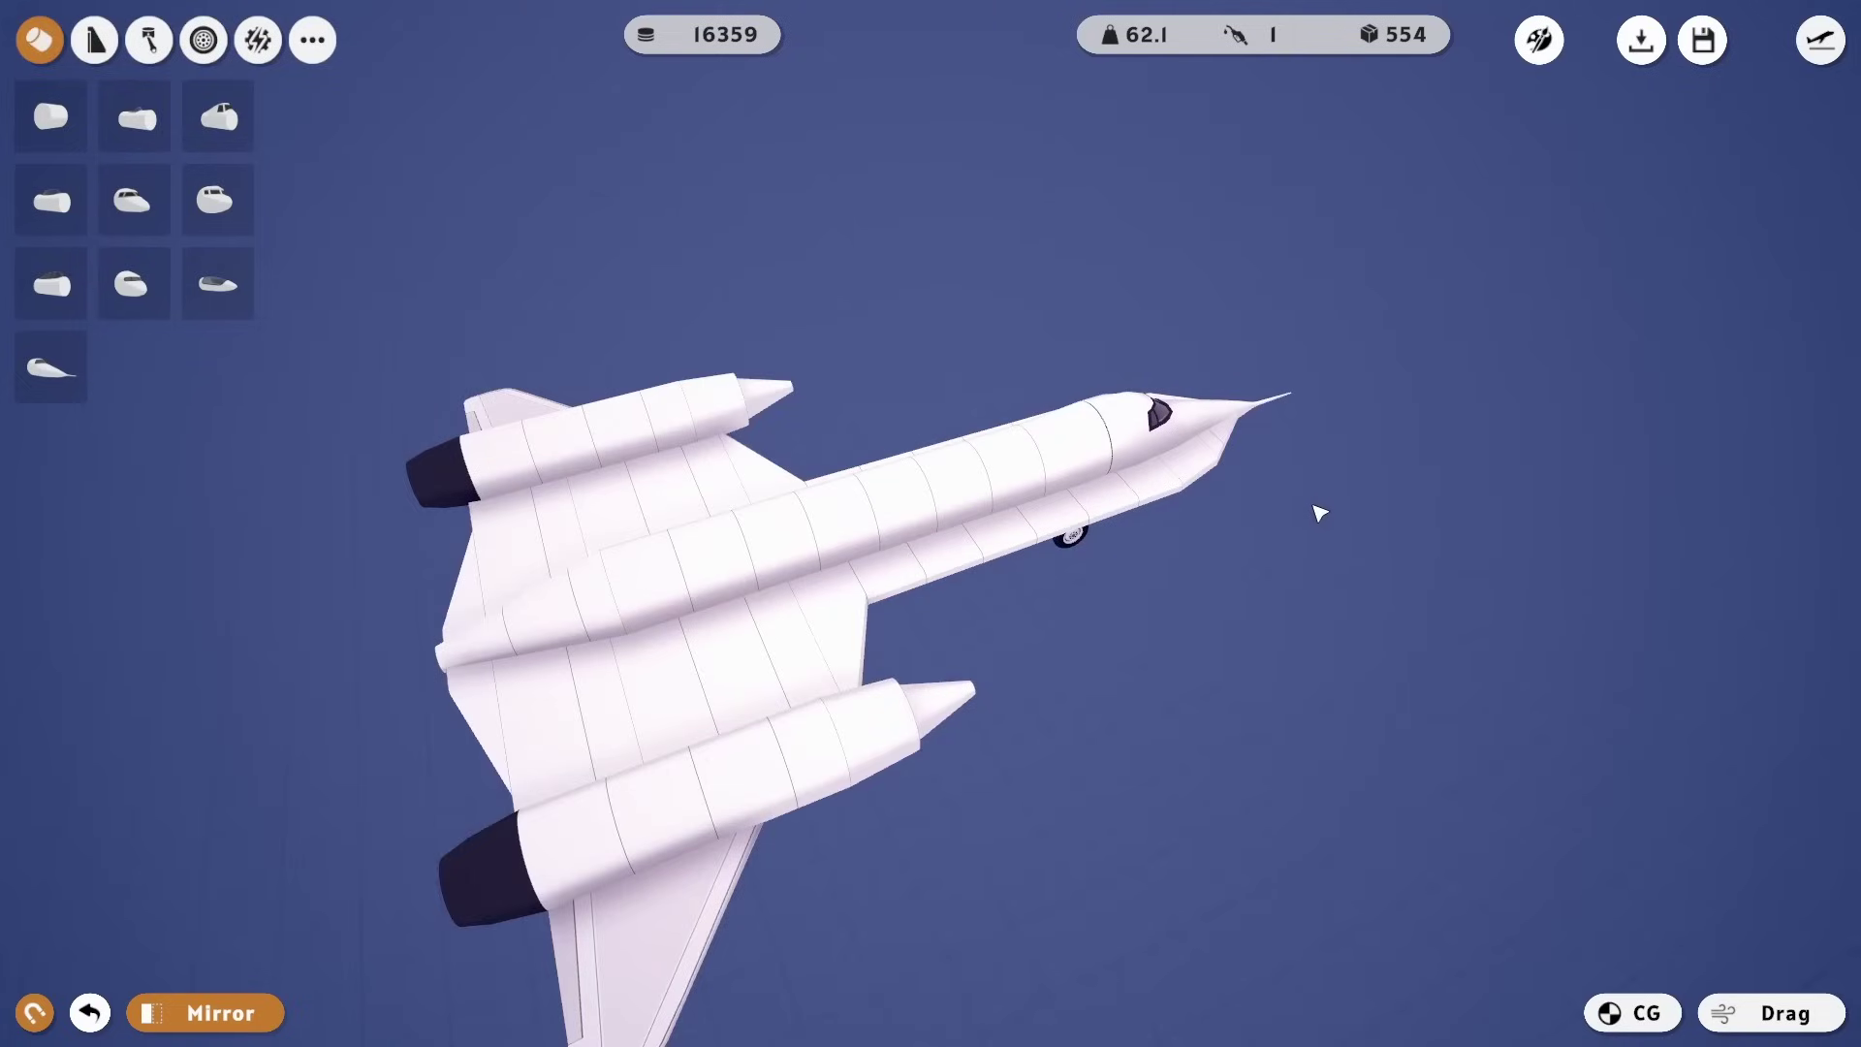
- Add a fairing part beside the cockpit and a small piece at the fuselage tail end
drag(1321, 513, 1147, 619)
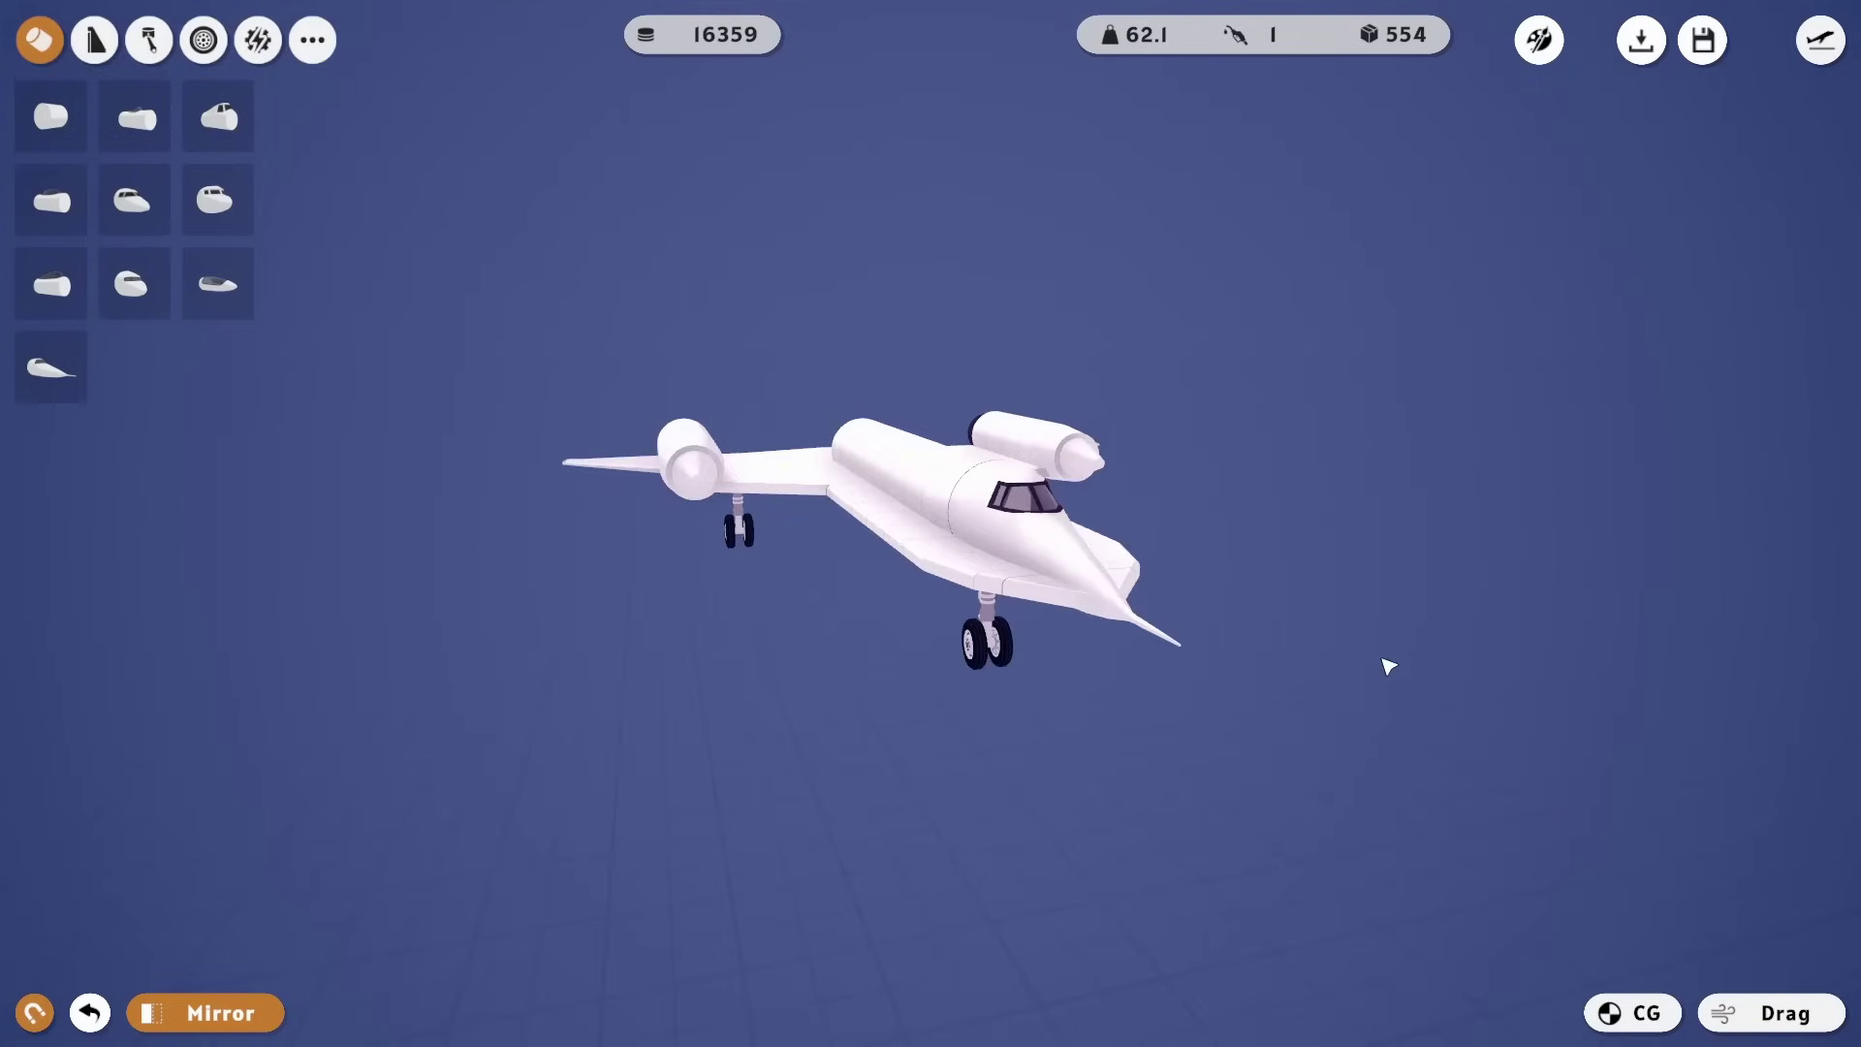
drag(1038, 729, 998, 801)
click(886, 660)
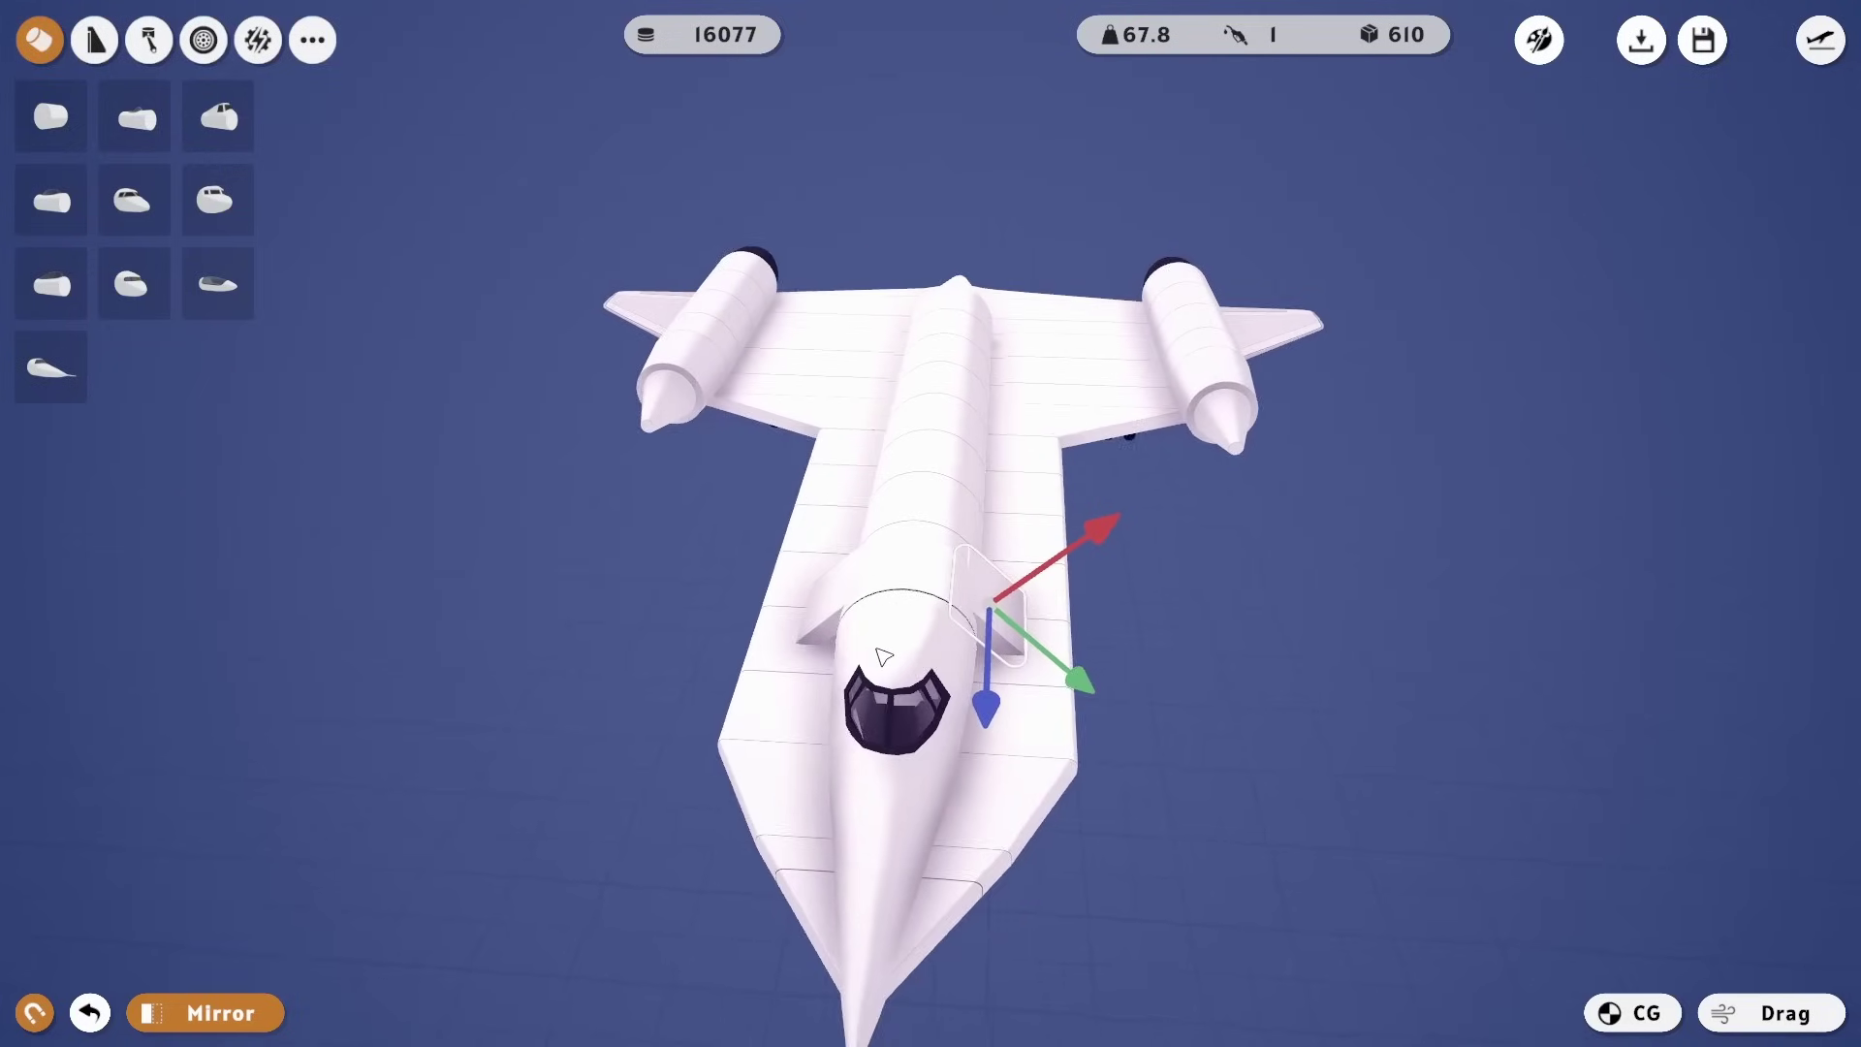
mouse_move(884, 657)
mouse_down()
mouse_move(756, 801)
mouse_move(669, 786)
mouse_move(831, 757)
mouse_up()
click(1066, 745)
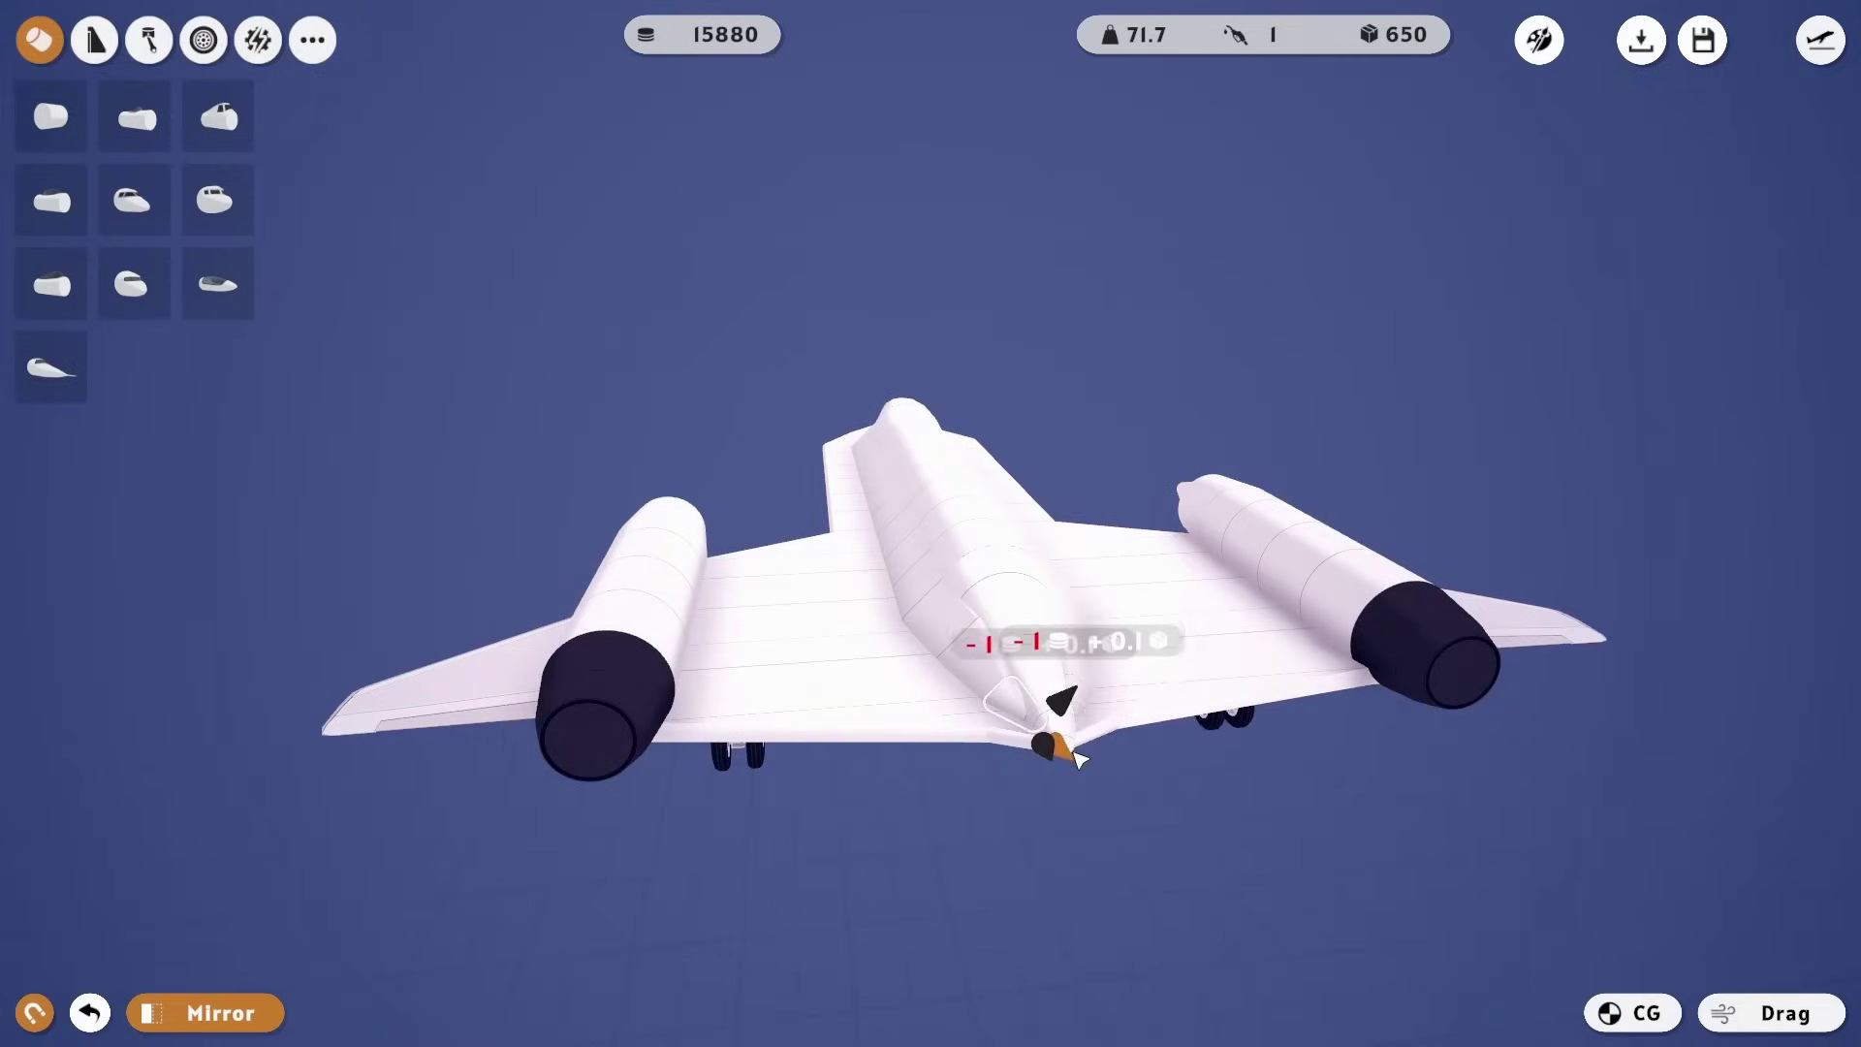
mouse_move(1126, 856)
mouse_down()
mouse_move(1114, 806)
mouse_move(1094, 878)
mouse_move(992, 948)
mouse_move(876, 922)
mouse_up()
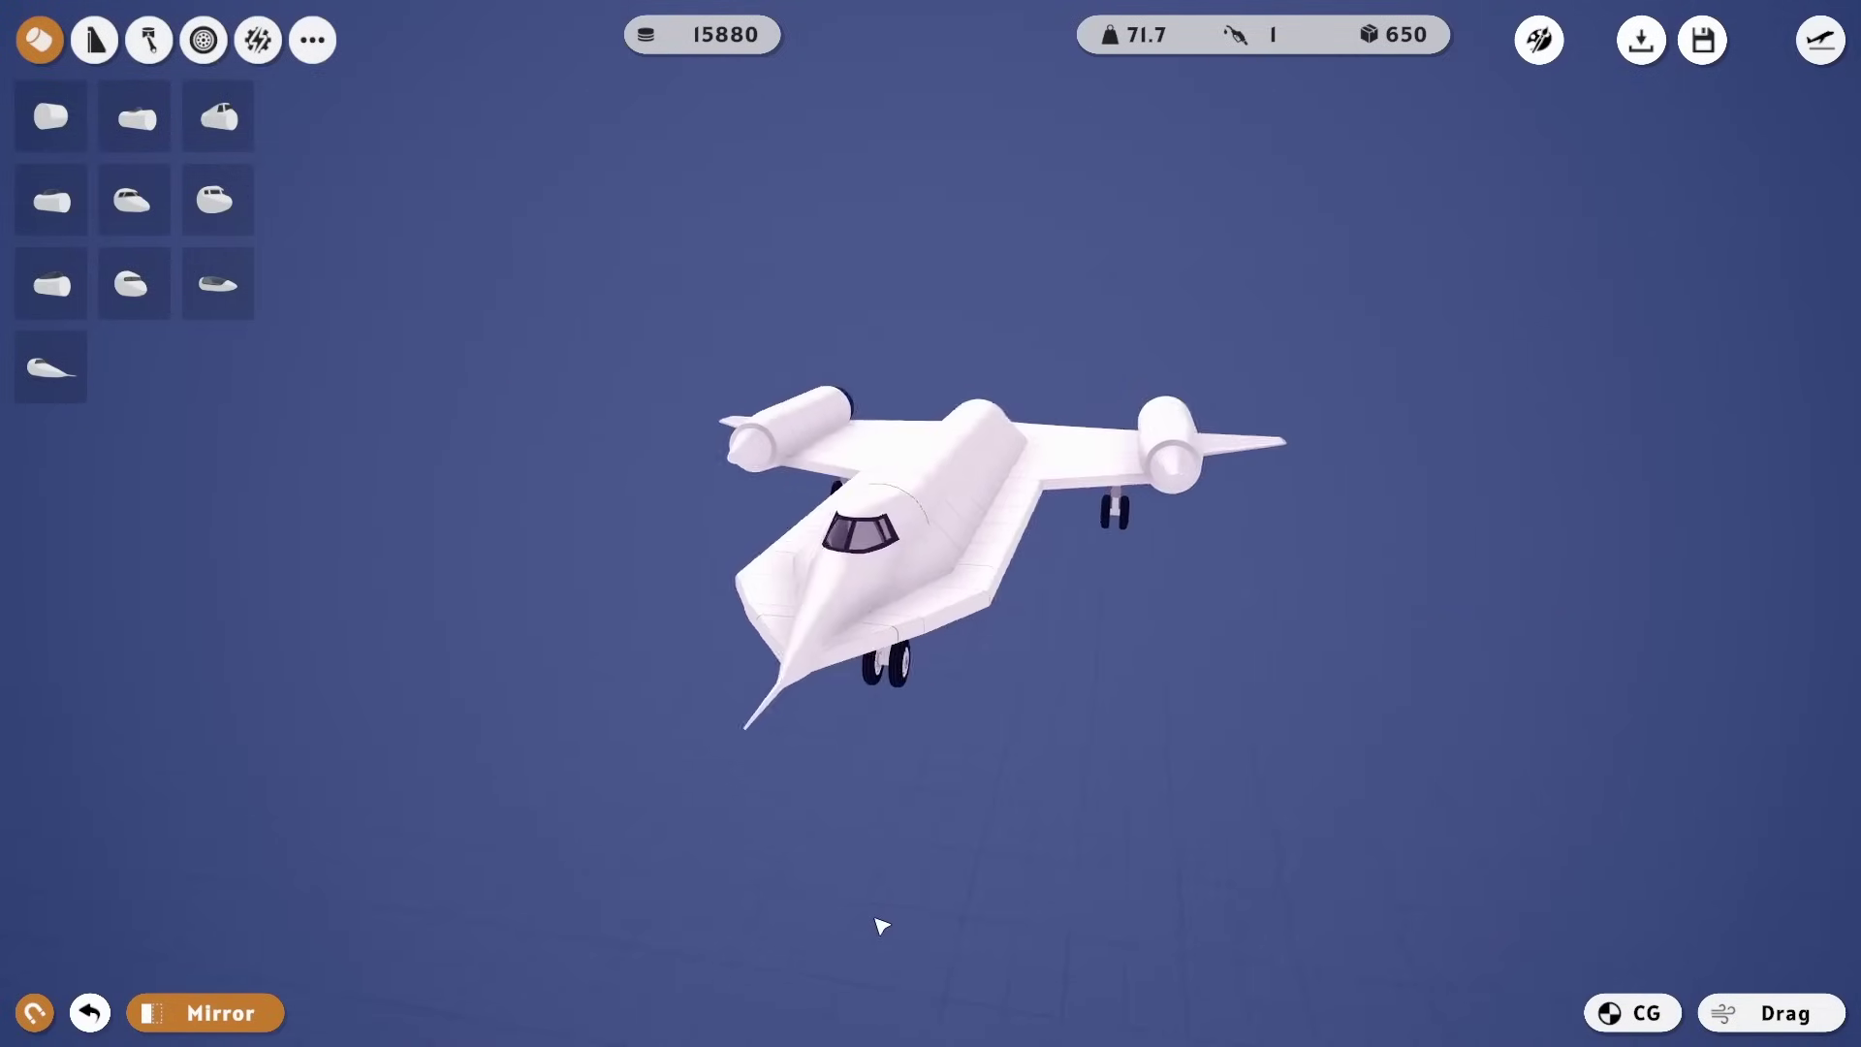
click(628, 288)
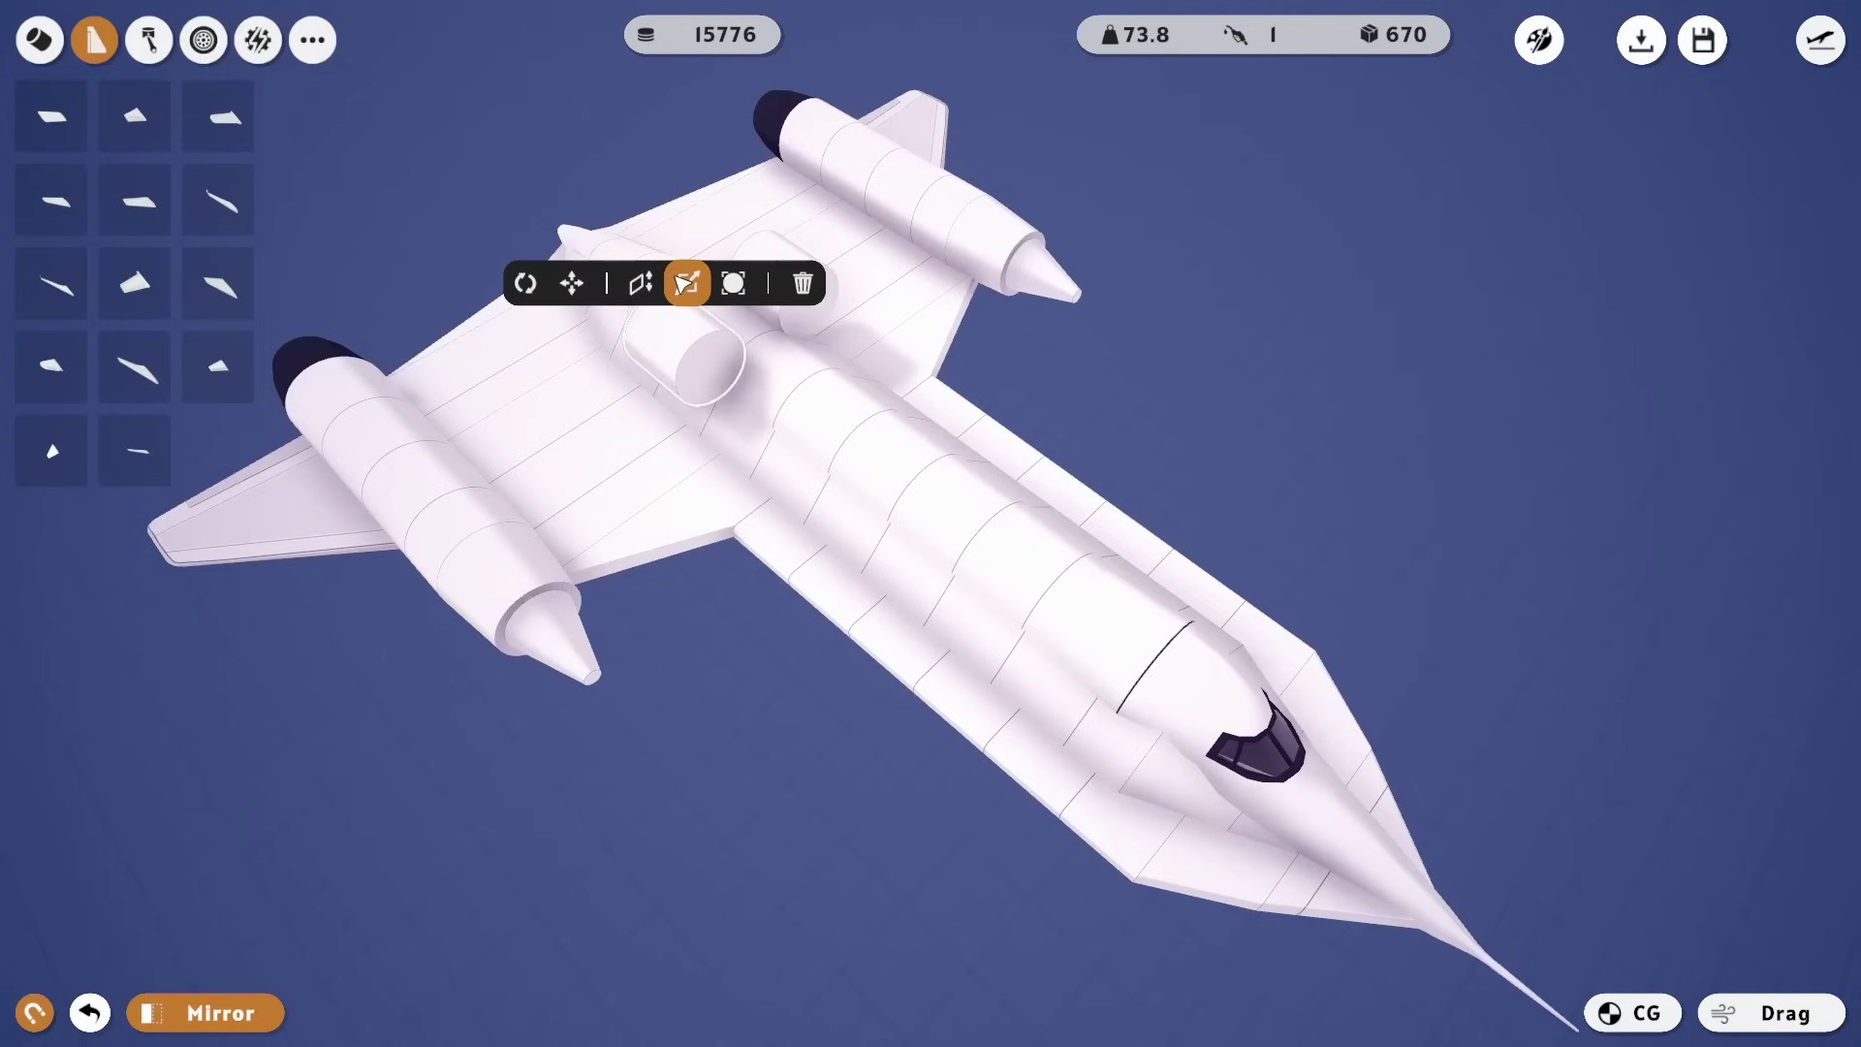
- Delete the old fin pair and place a Big tailwing on the fuselage
click(643, 289)
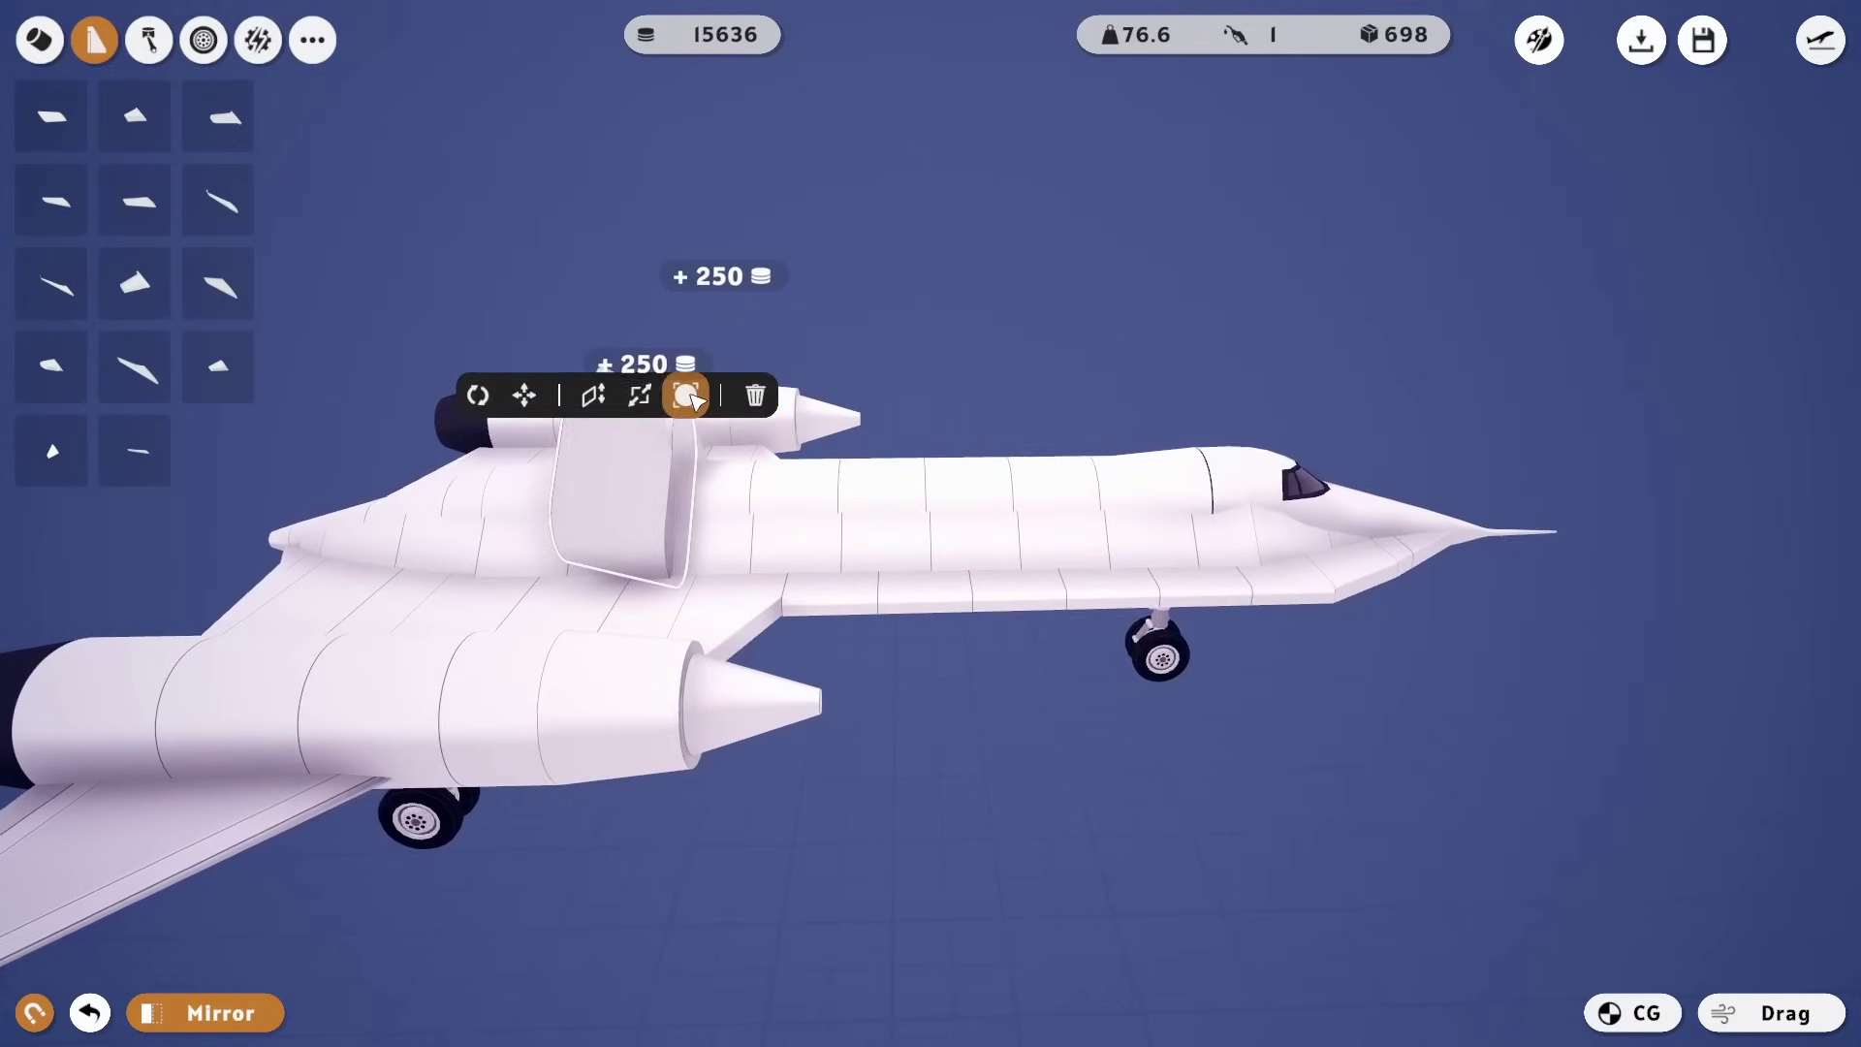
click(756, 396)
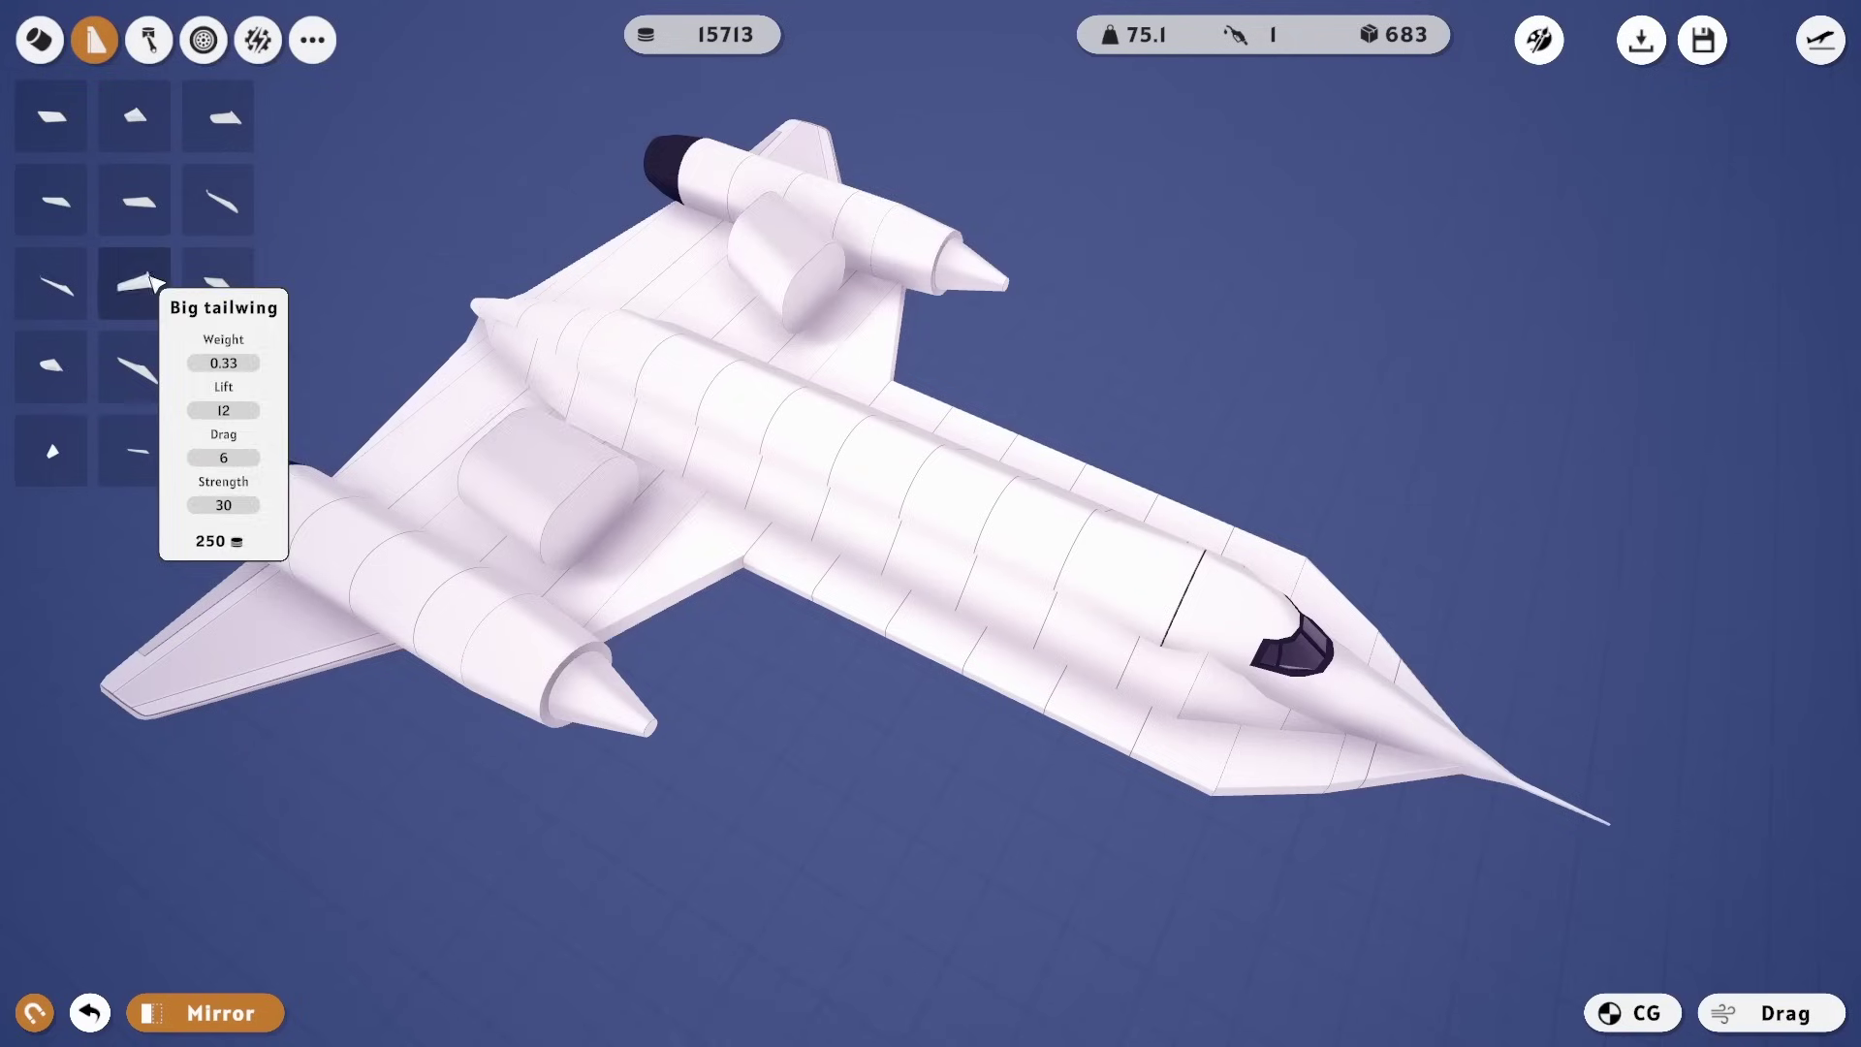
click(562, 466)
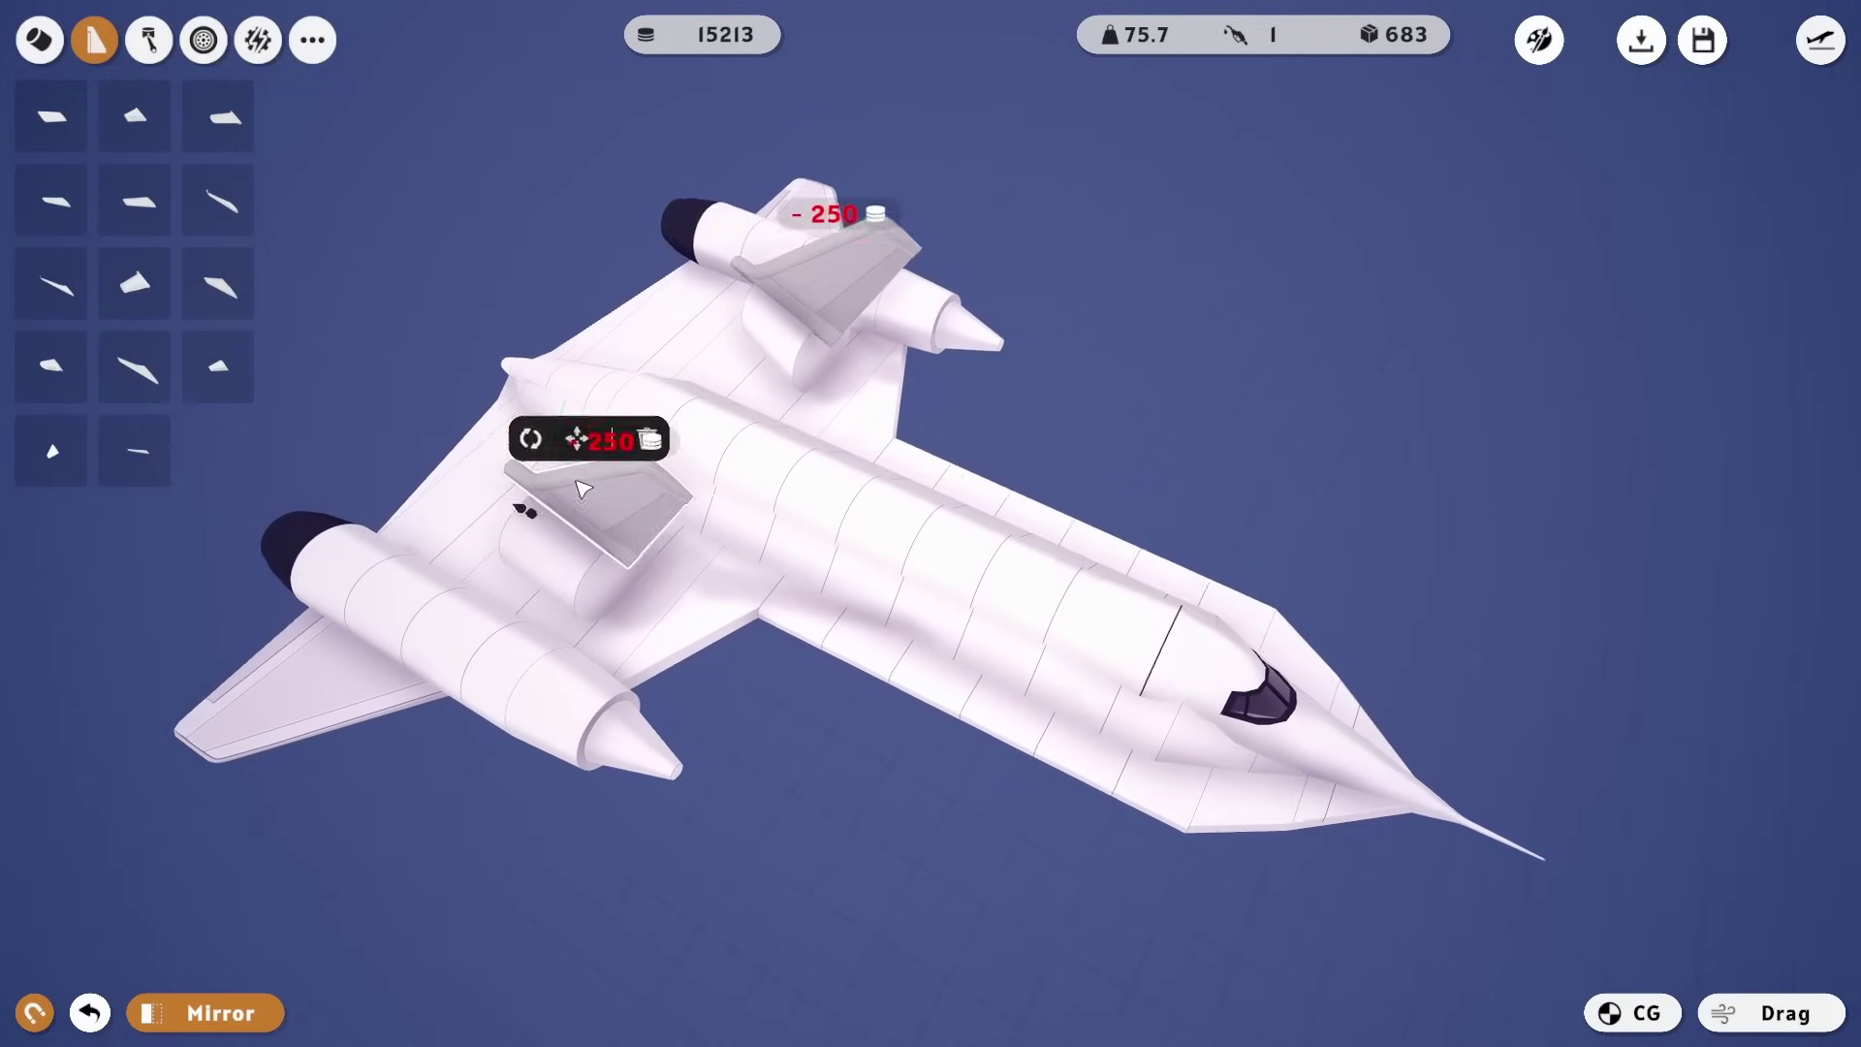
- Rotate the Big tailwing pair by 90° twice so the fins stand upright
click(535, 447)
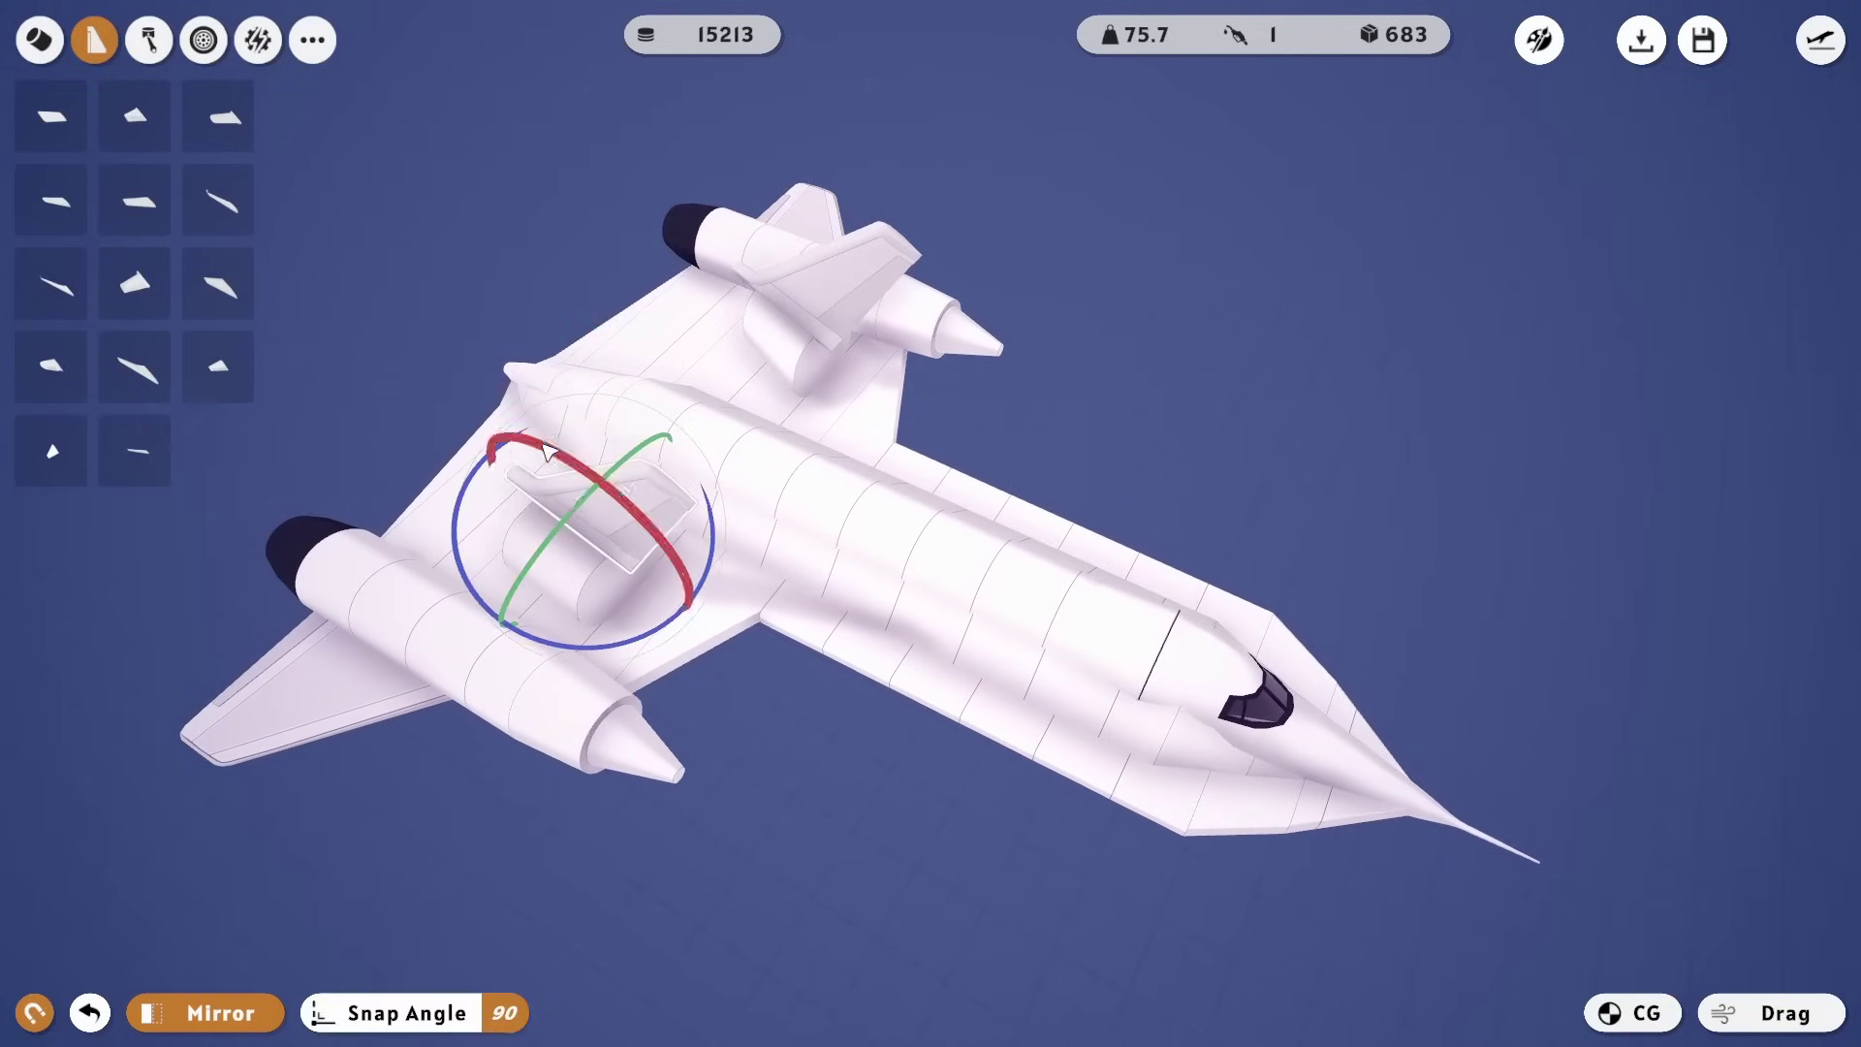
drag(523, 640, 562, 621)
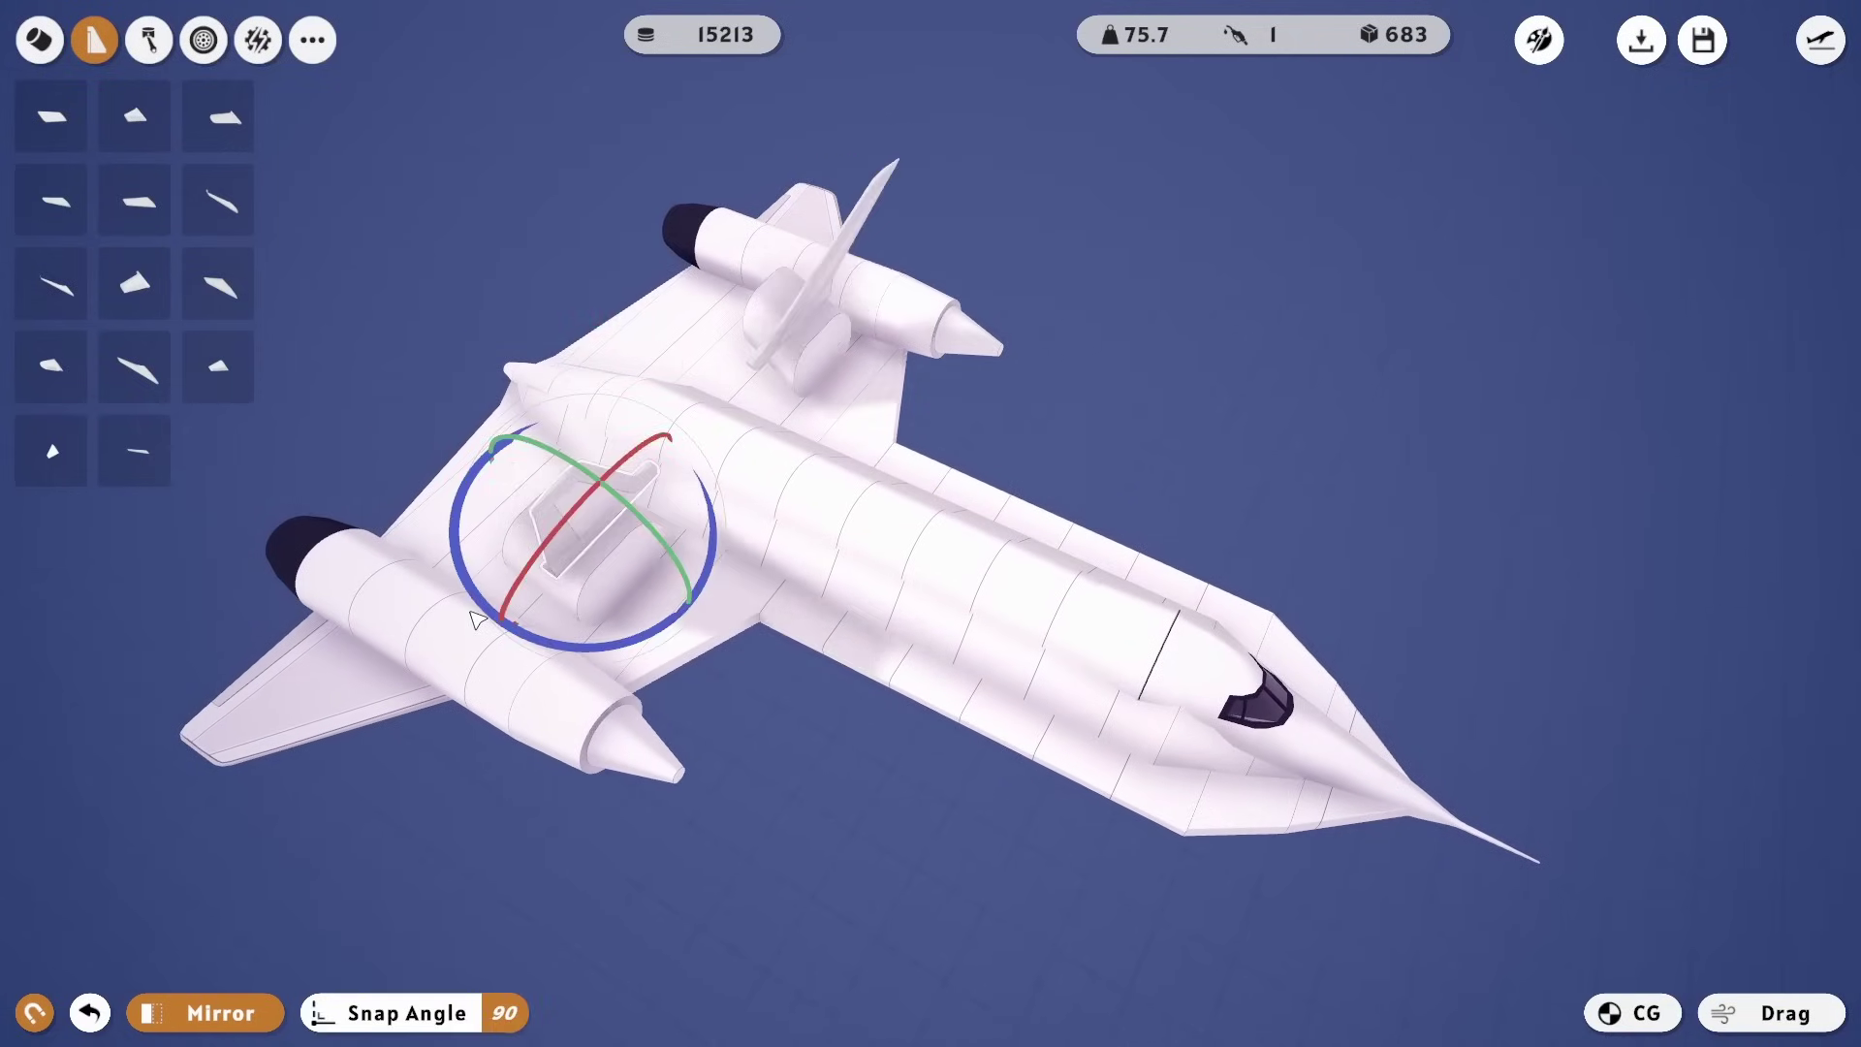
click(599, 592)
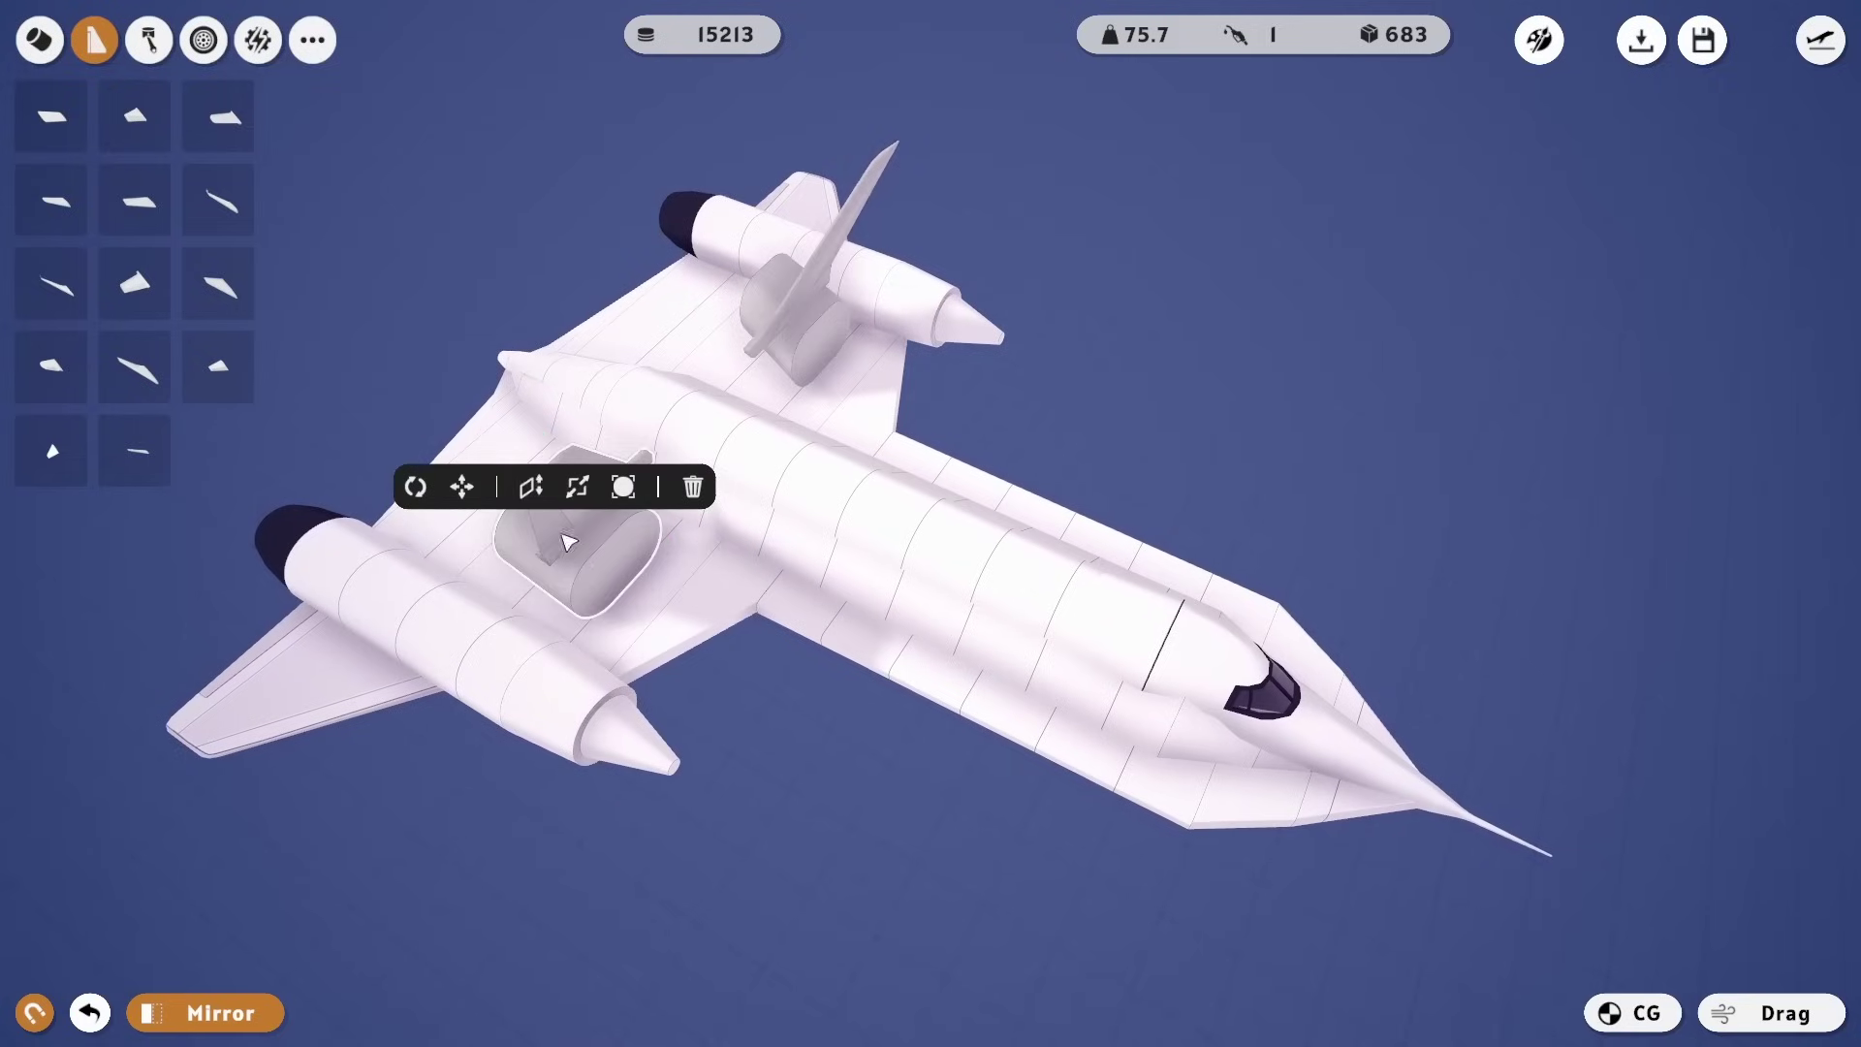
click(462, 485)
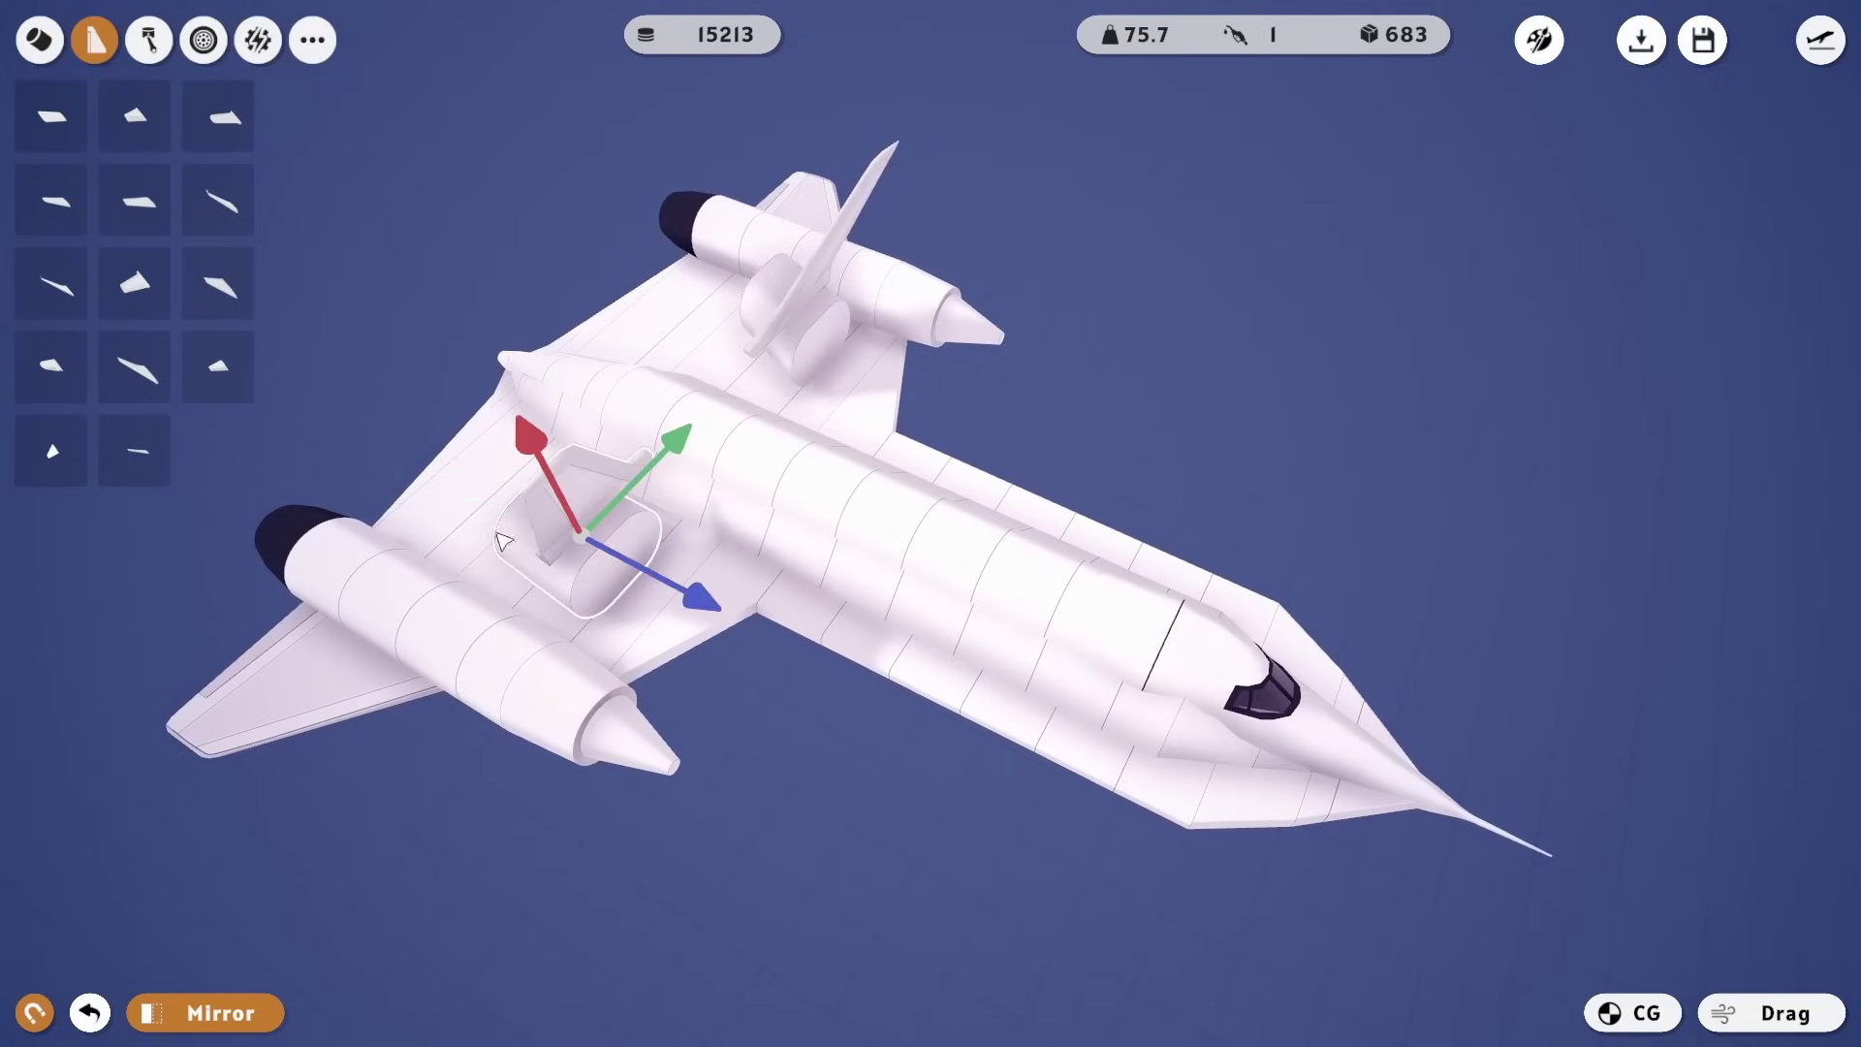
click(570, 578)
click(415, 485)
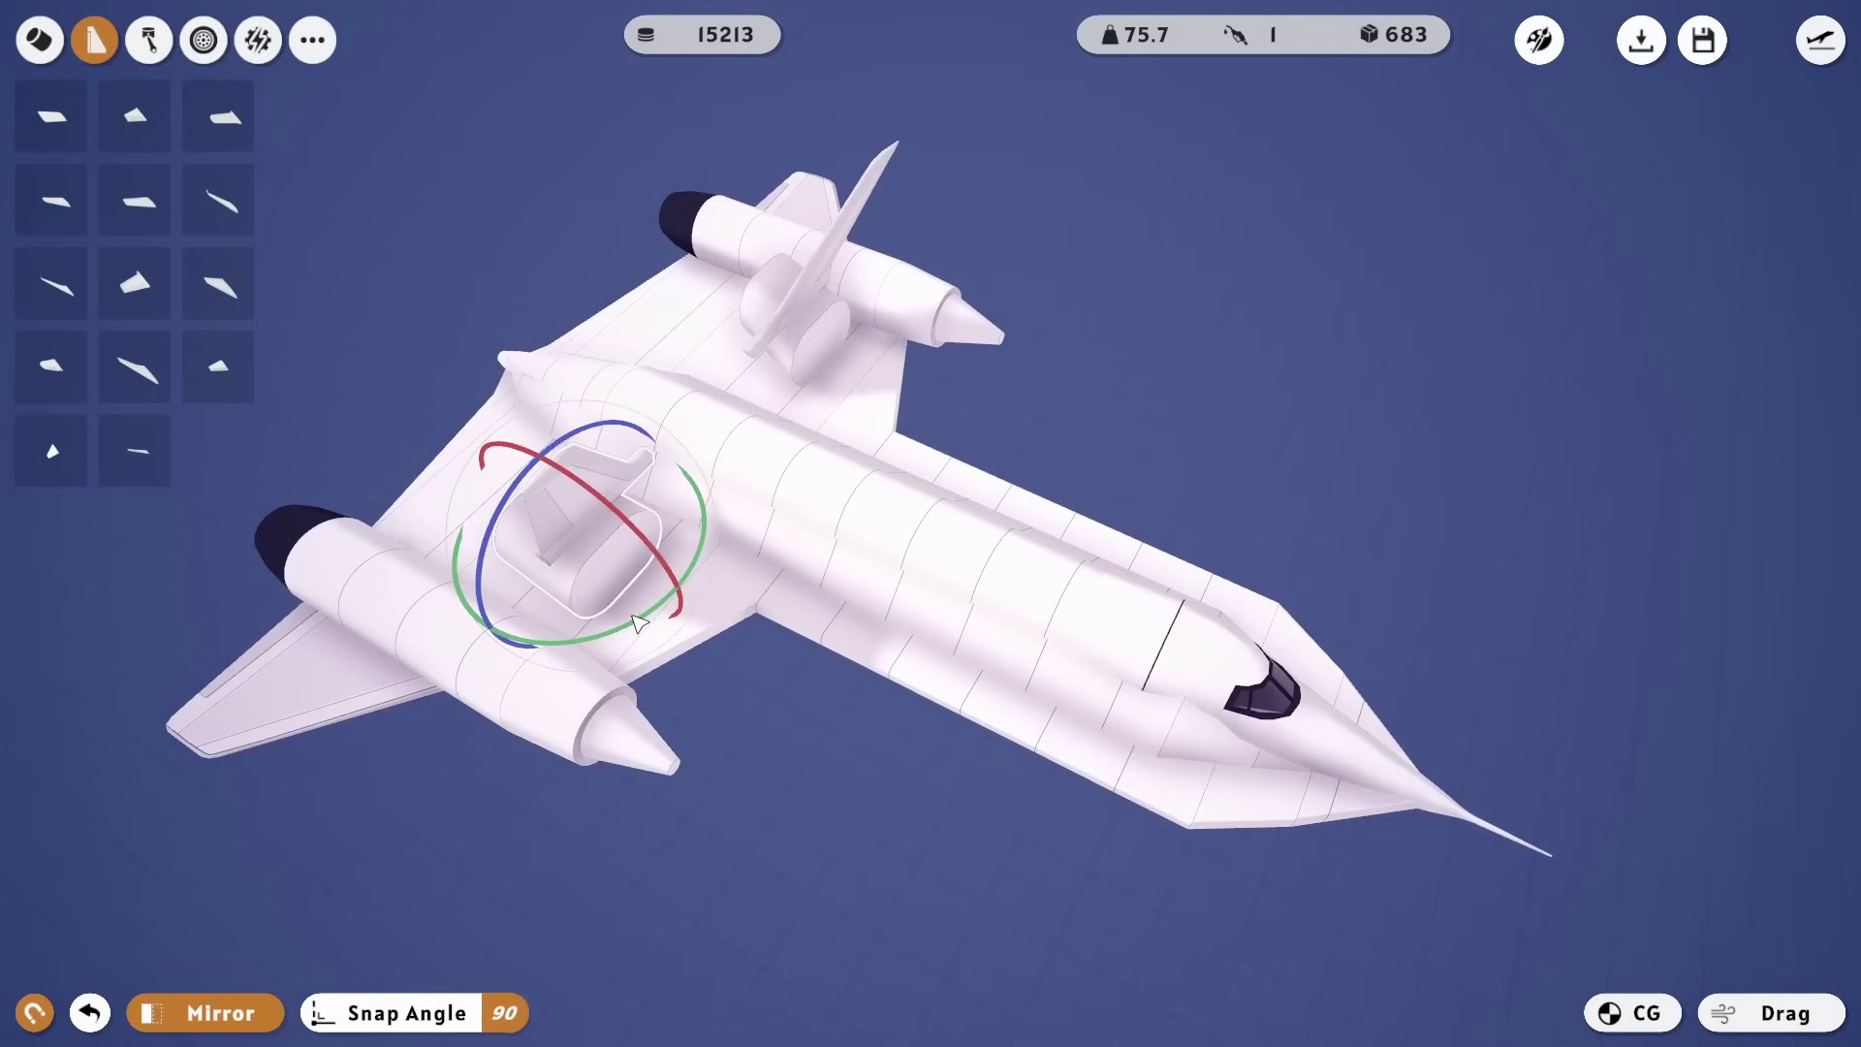
mouse_move(682, 594)
mouse_down()
mouse_move(711, 560)
mouse_move(1321, 586)
mouse_up()
- Move the upright fins sideways and down onto the engine nacelle tops
click(753, 158)
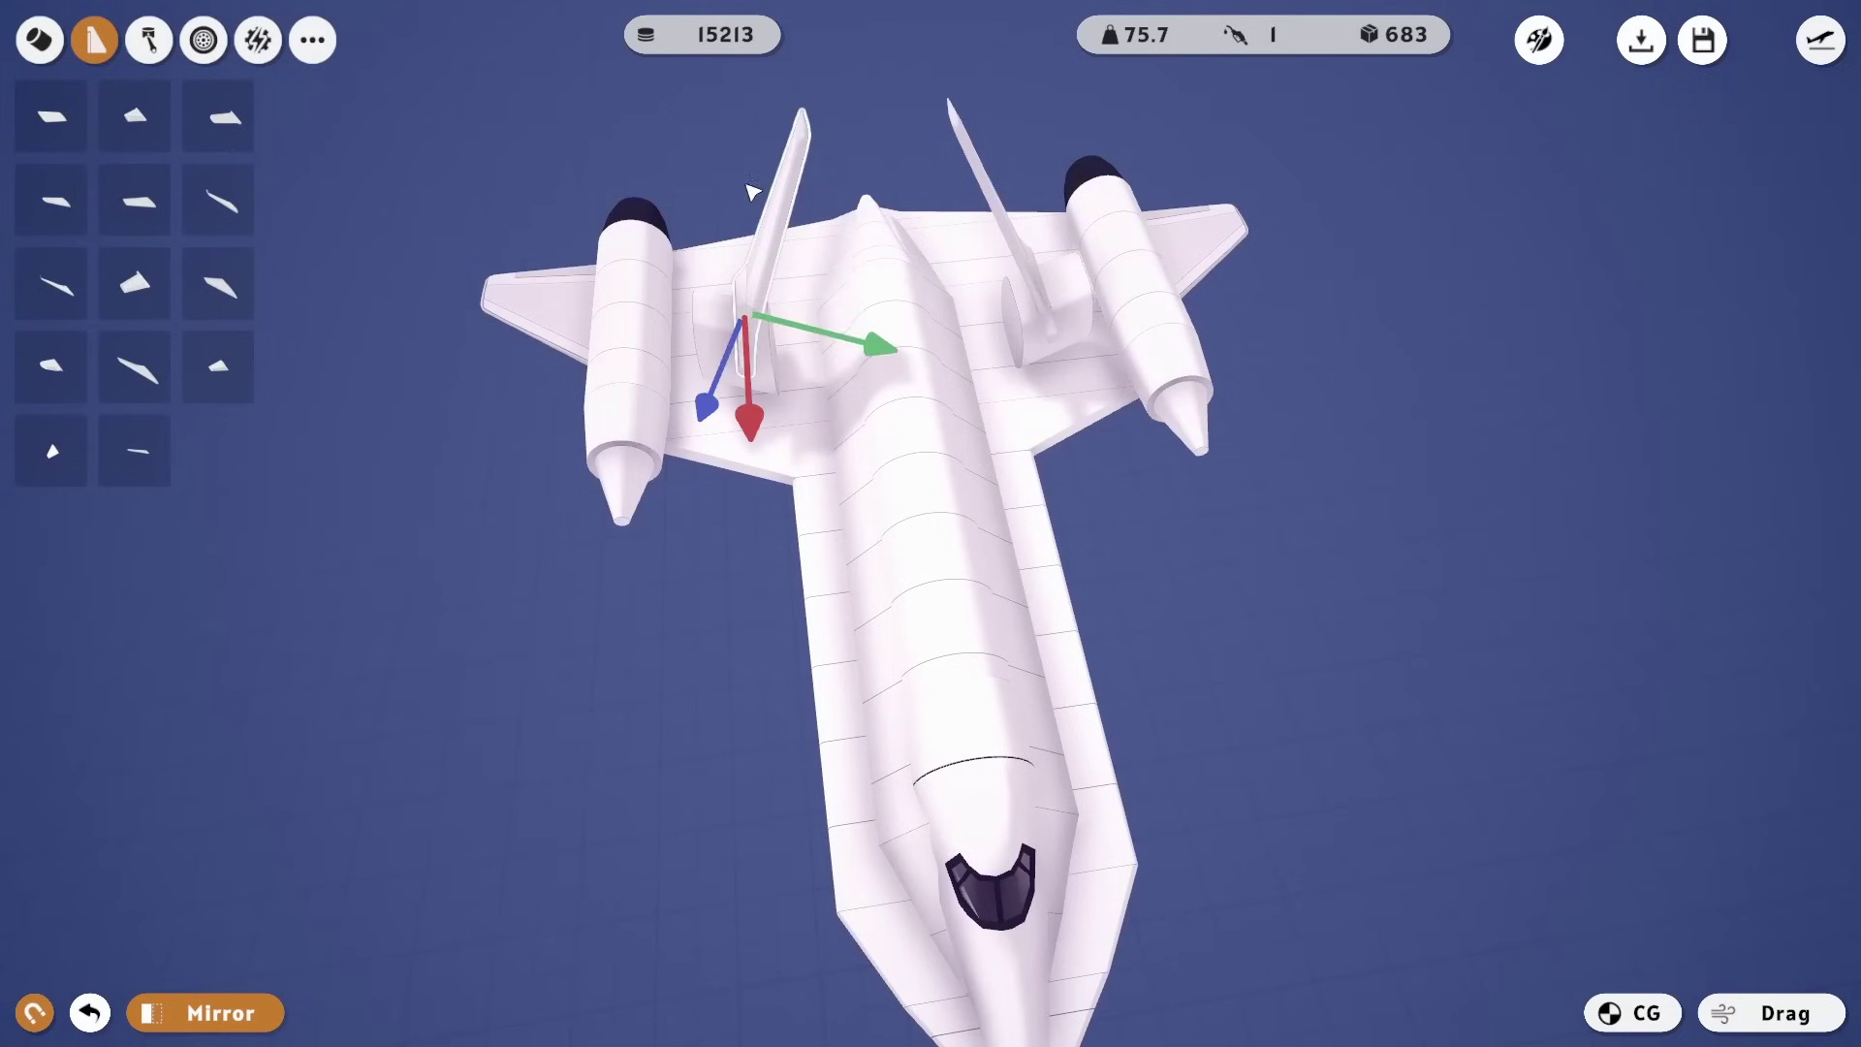
drag(877, 350, 797, 329)
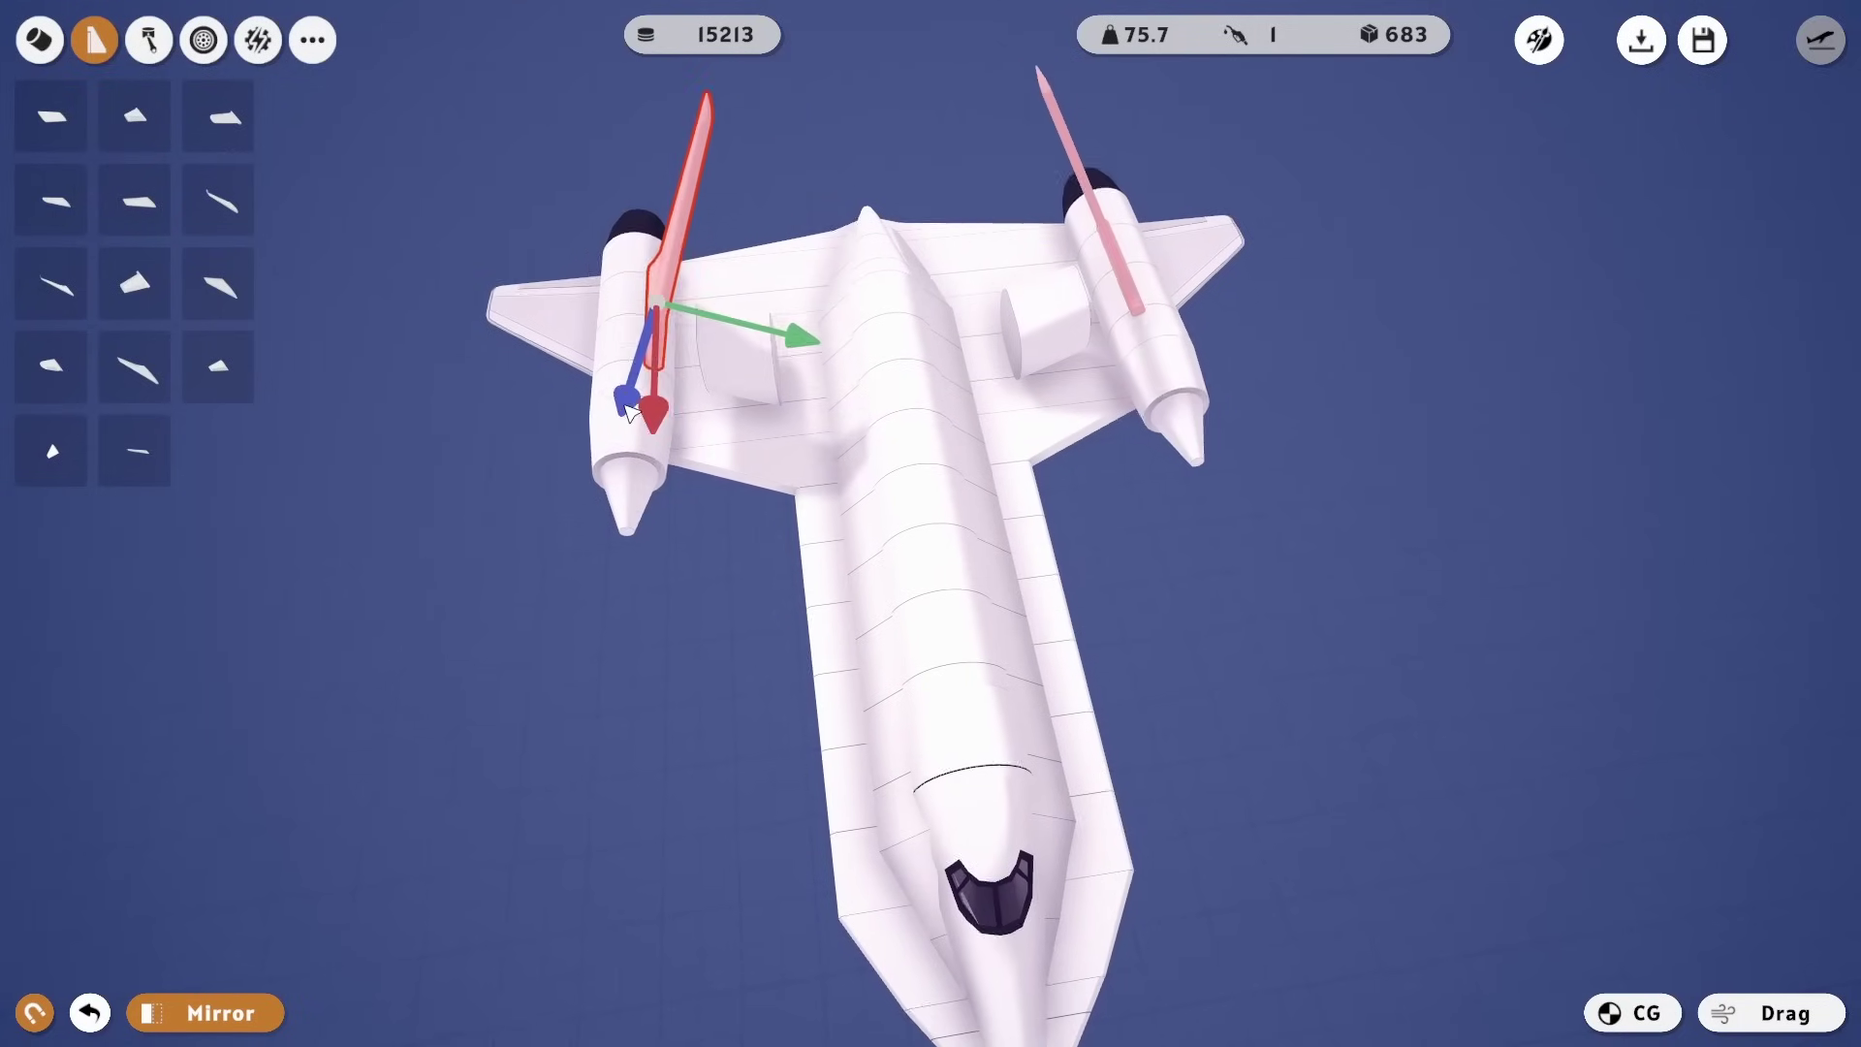
drag(618, 433, 623, 417)
drag(1115, 441, 1494, 441)
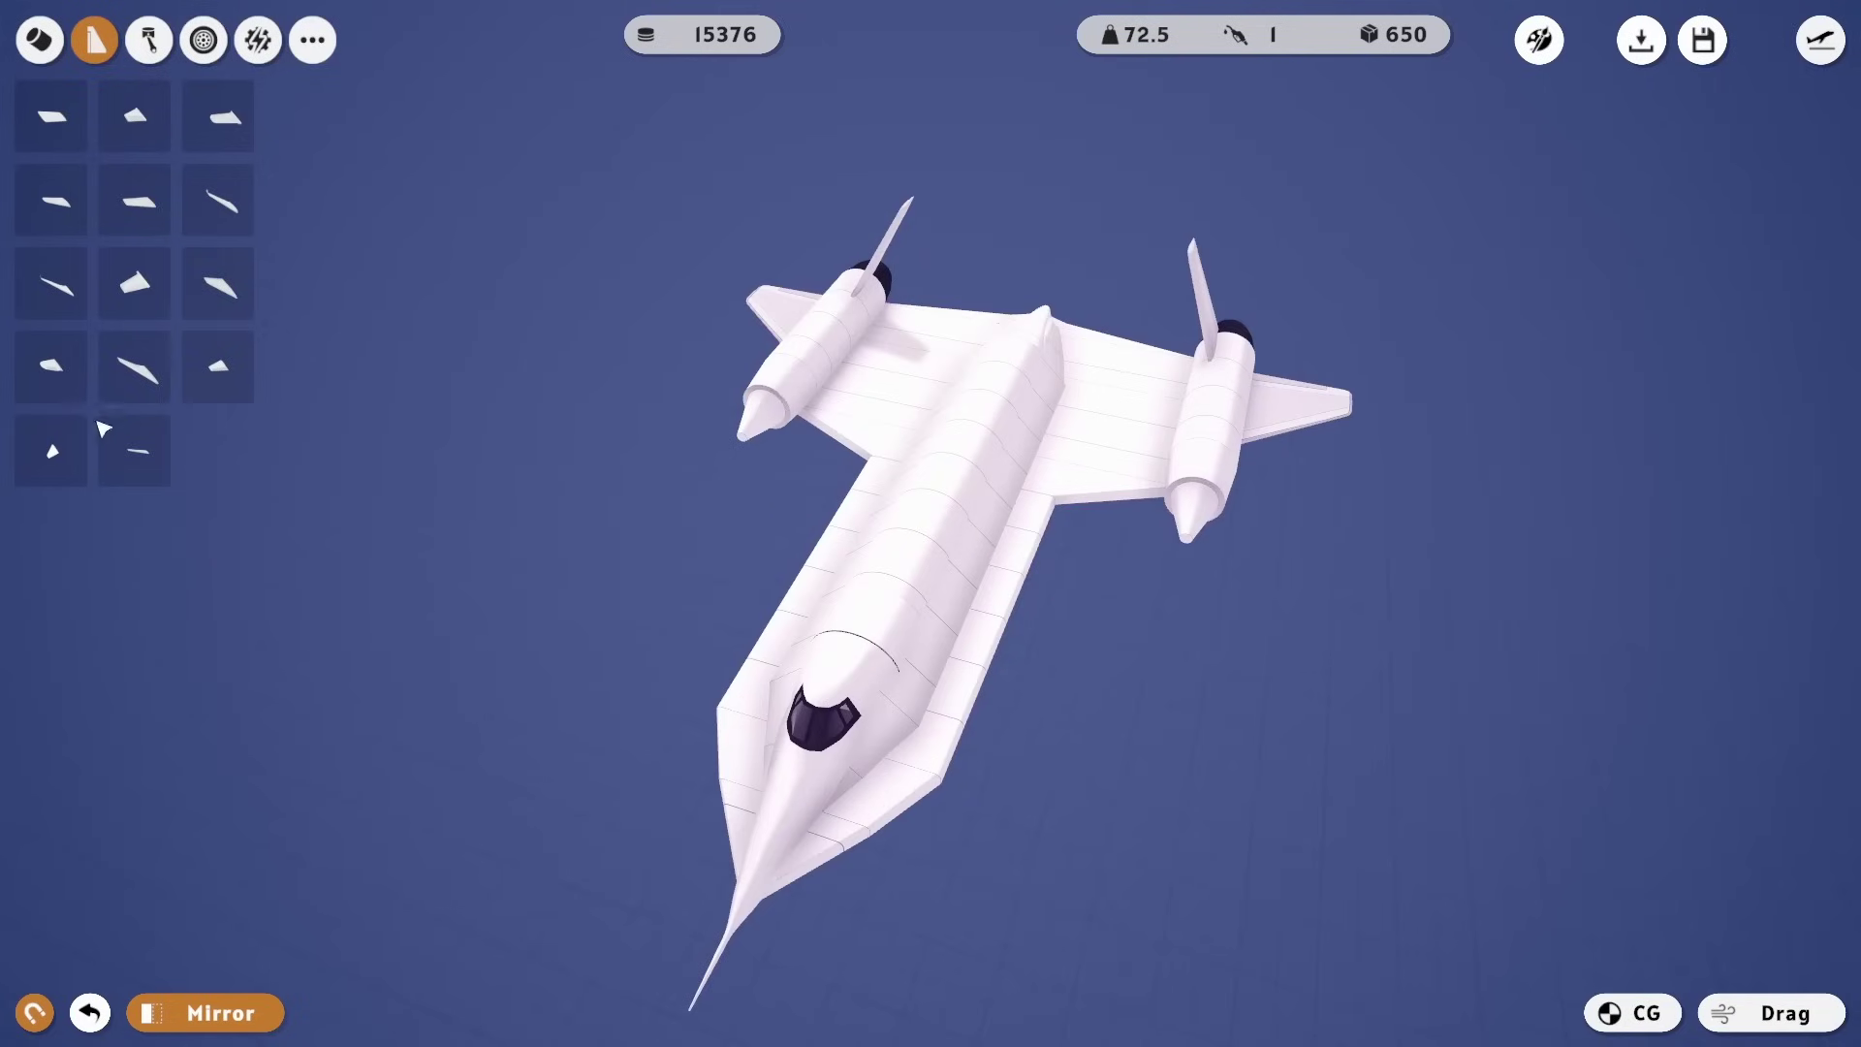
- Add a mirrored delta wing at the nacelles and paint the fuselage sections black
mouse_move(136, 366)
mouse_down()
mouse_move(825, 344)
mouse_move(841, 363)
mouse_up()
click(1539, 38)
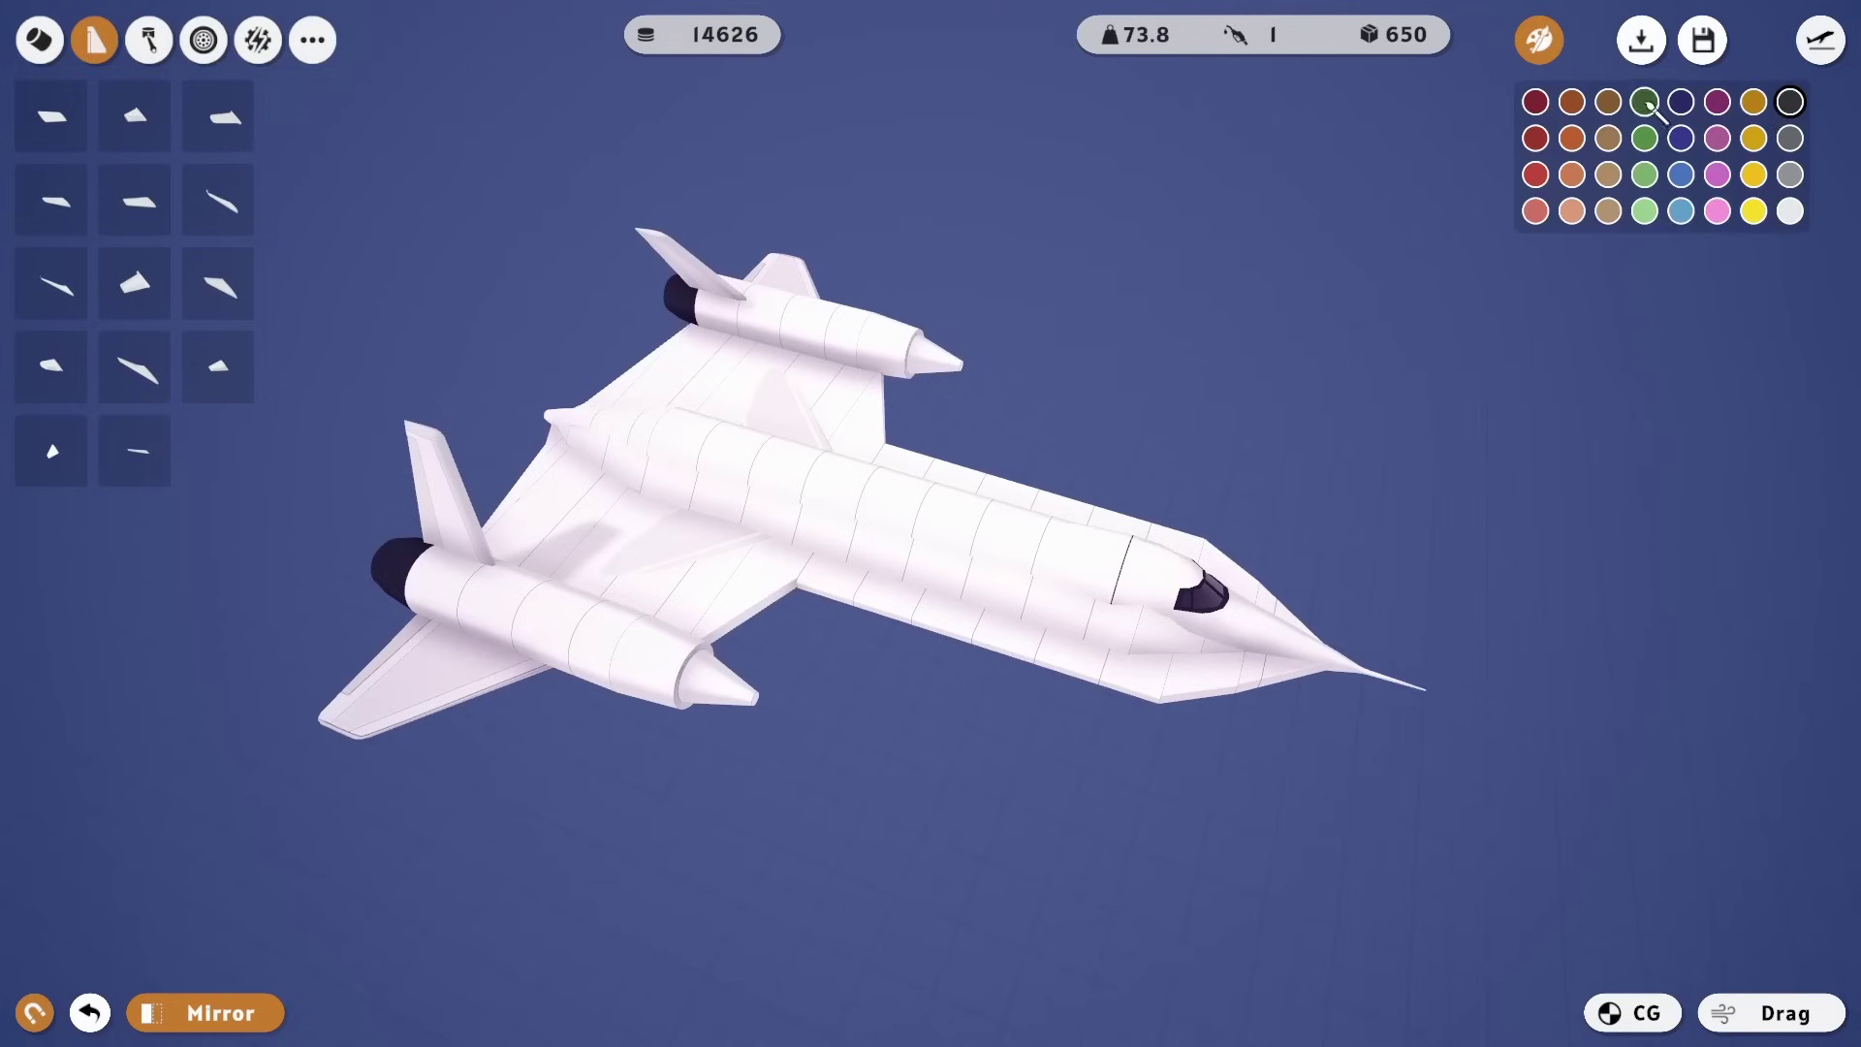
click(1277, 648)
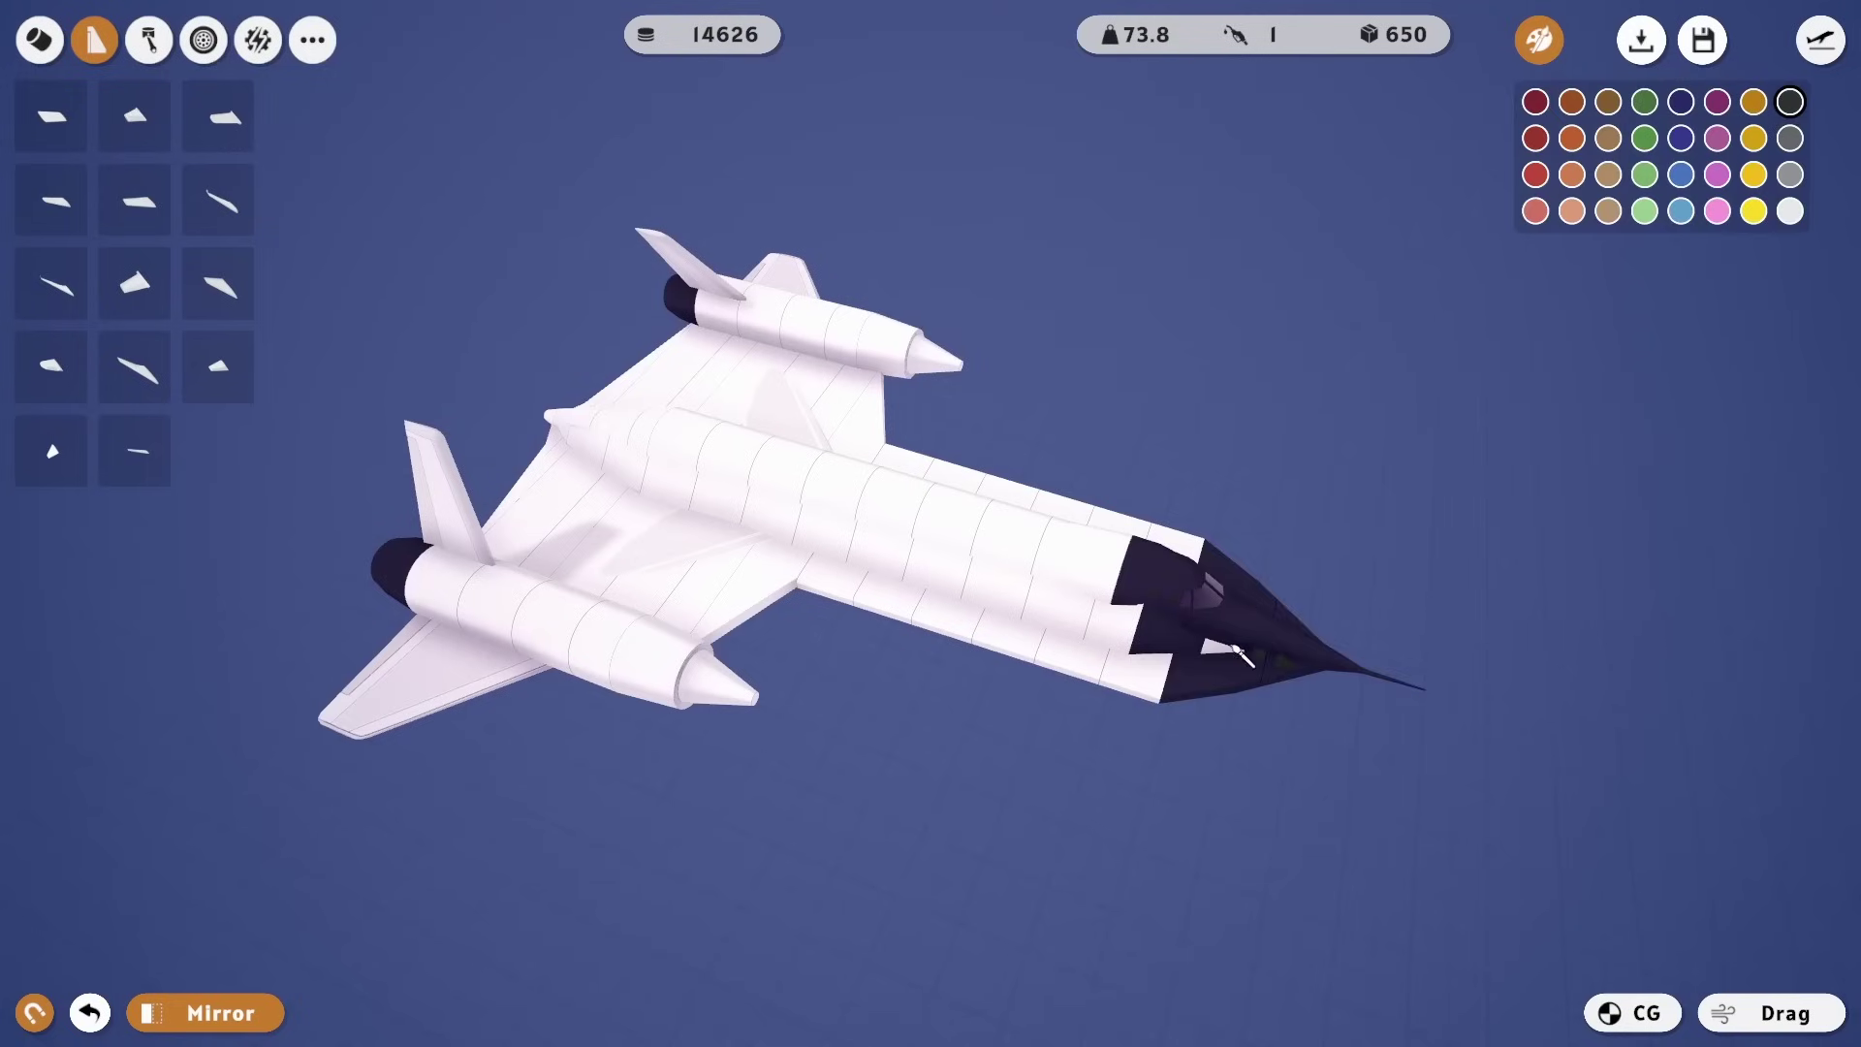
click(1149, 684)
click(1101, 627)
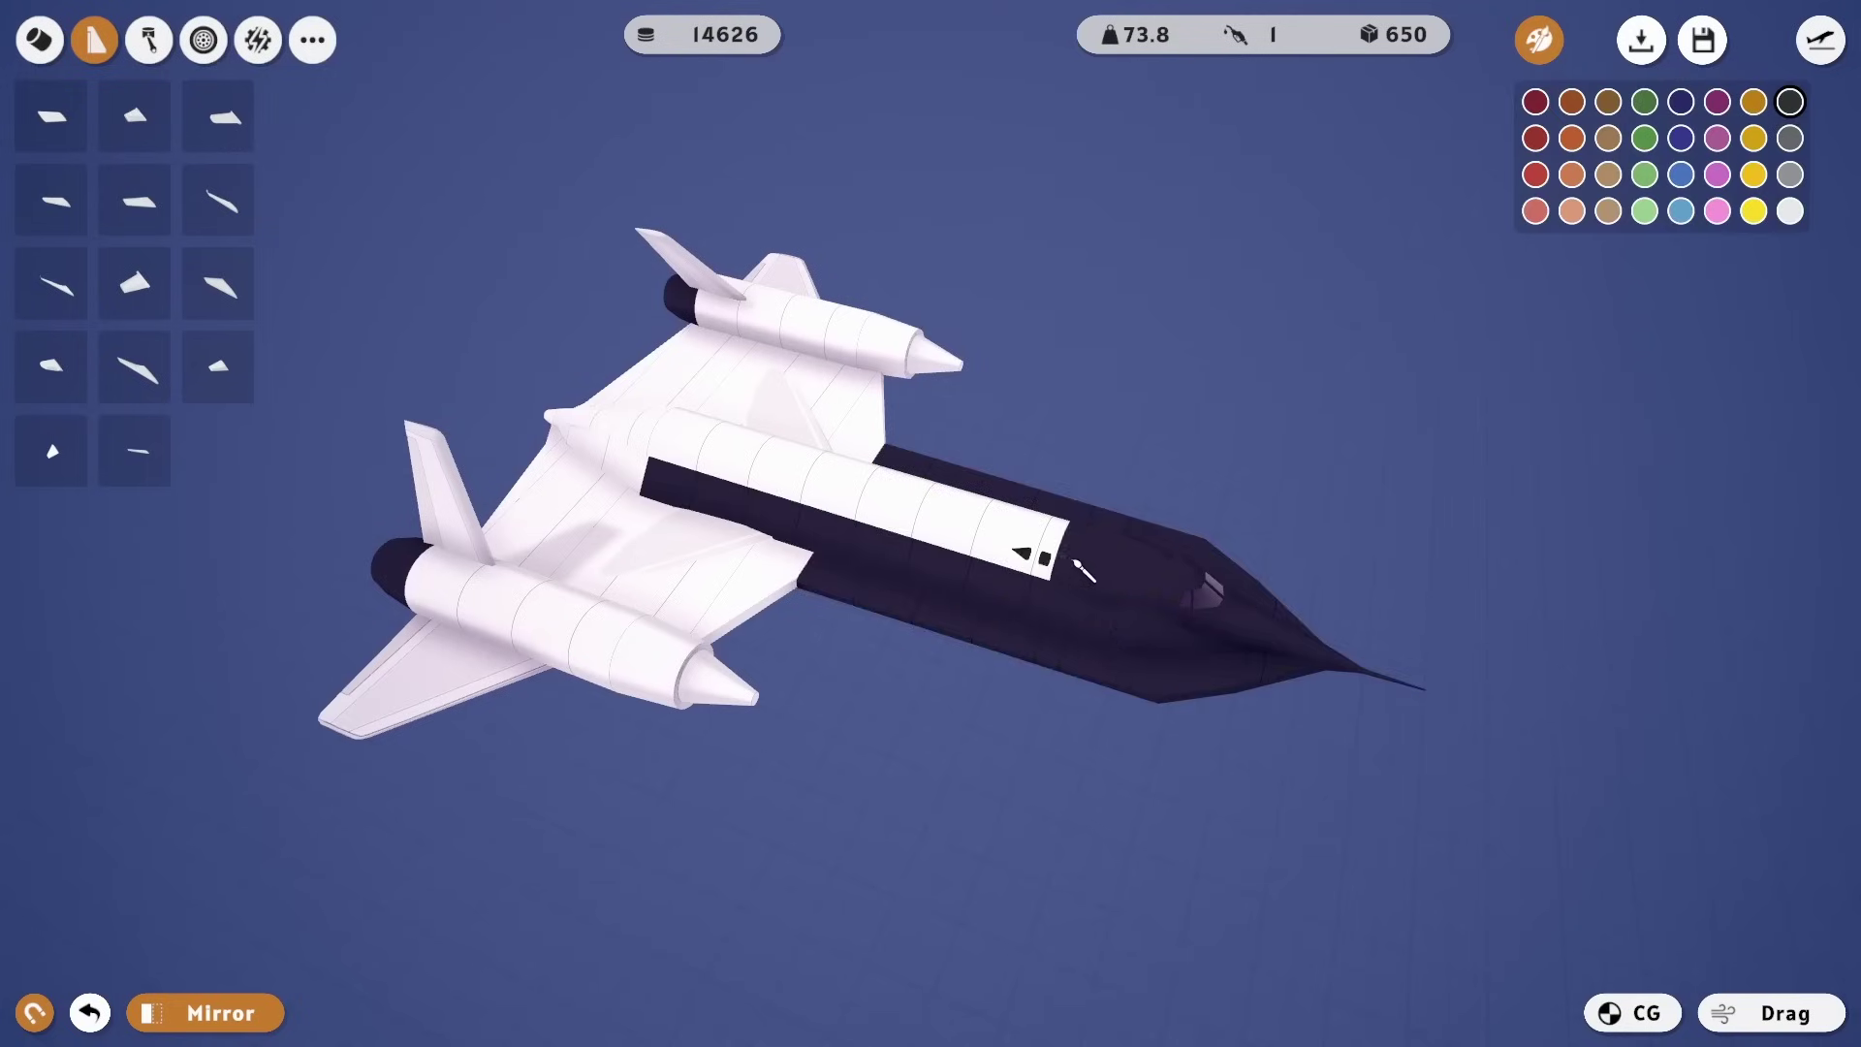
click(1075, 566)
- Paint the wing roots, nacelle rings, engine nacelles, wings and tail fins black
click(717, 558)
click(649, 577)
click(769, 615)
click(652, 678)
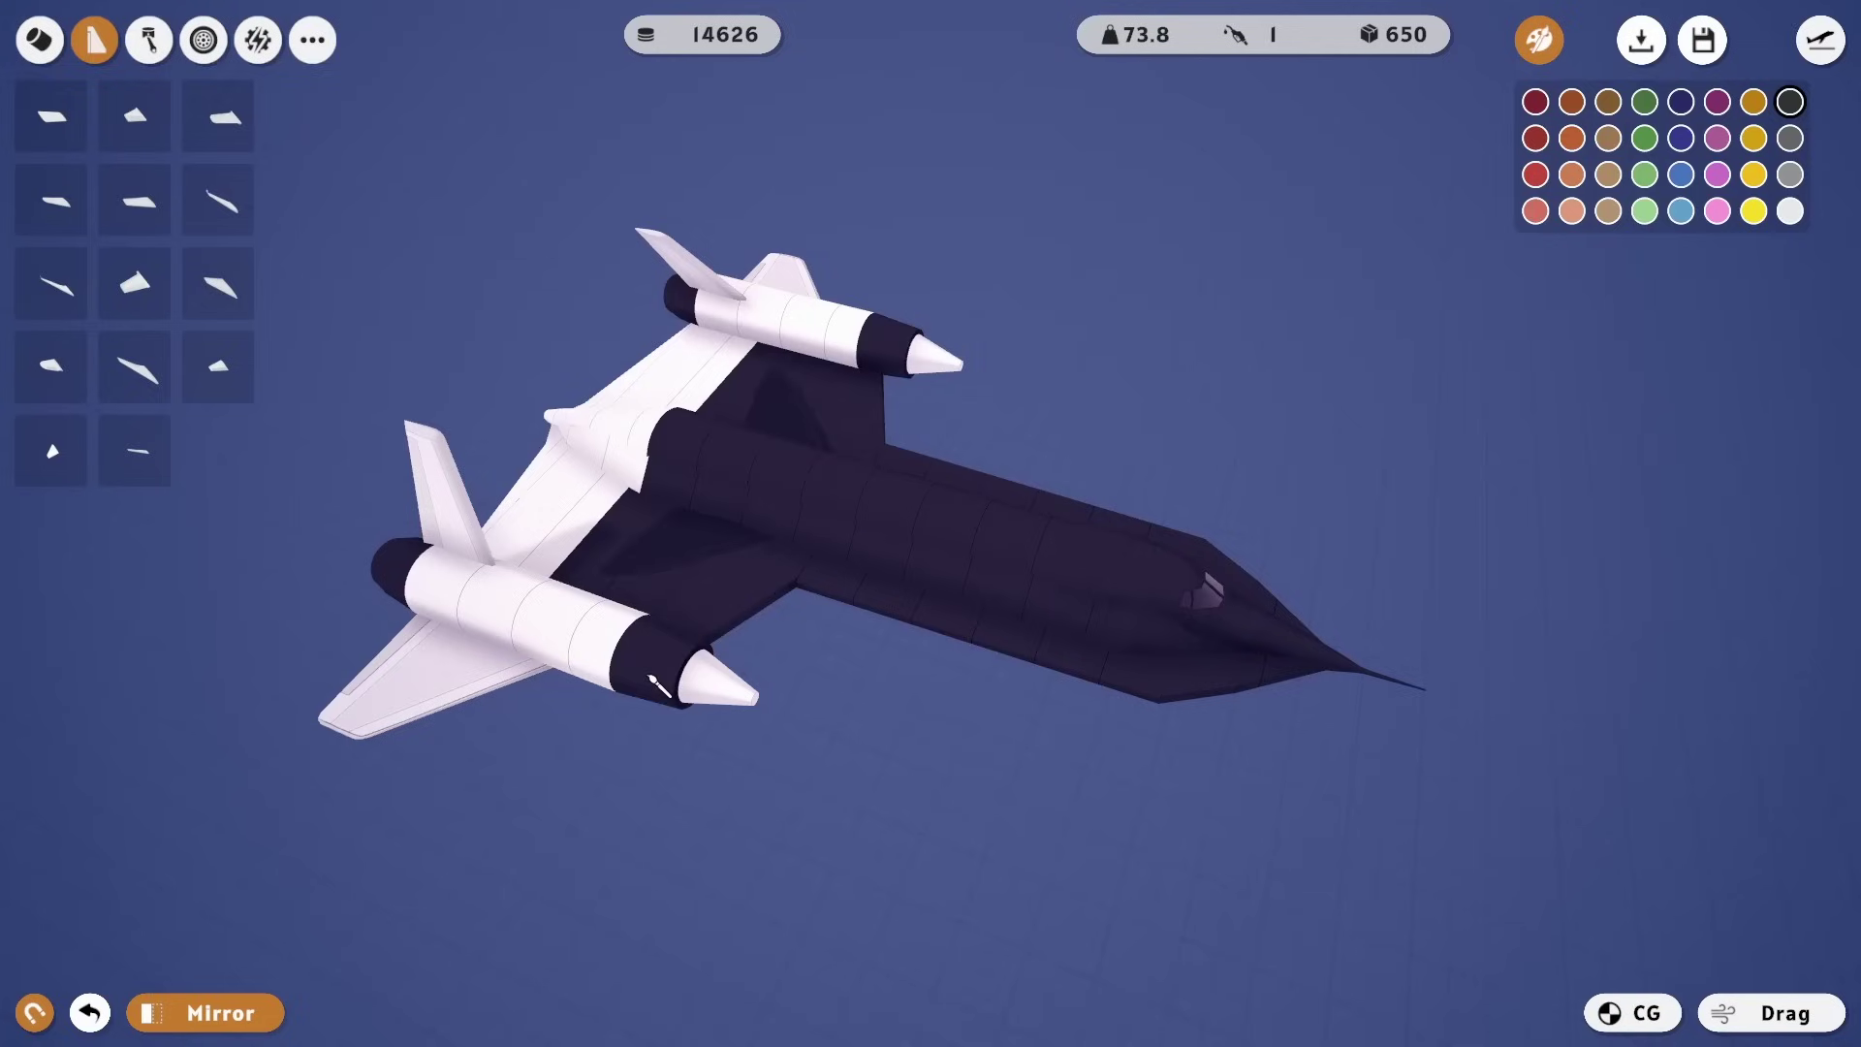
click(591, 642)
click(487, 681)
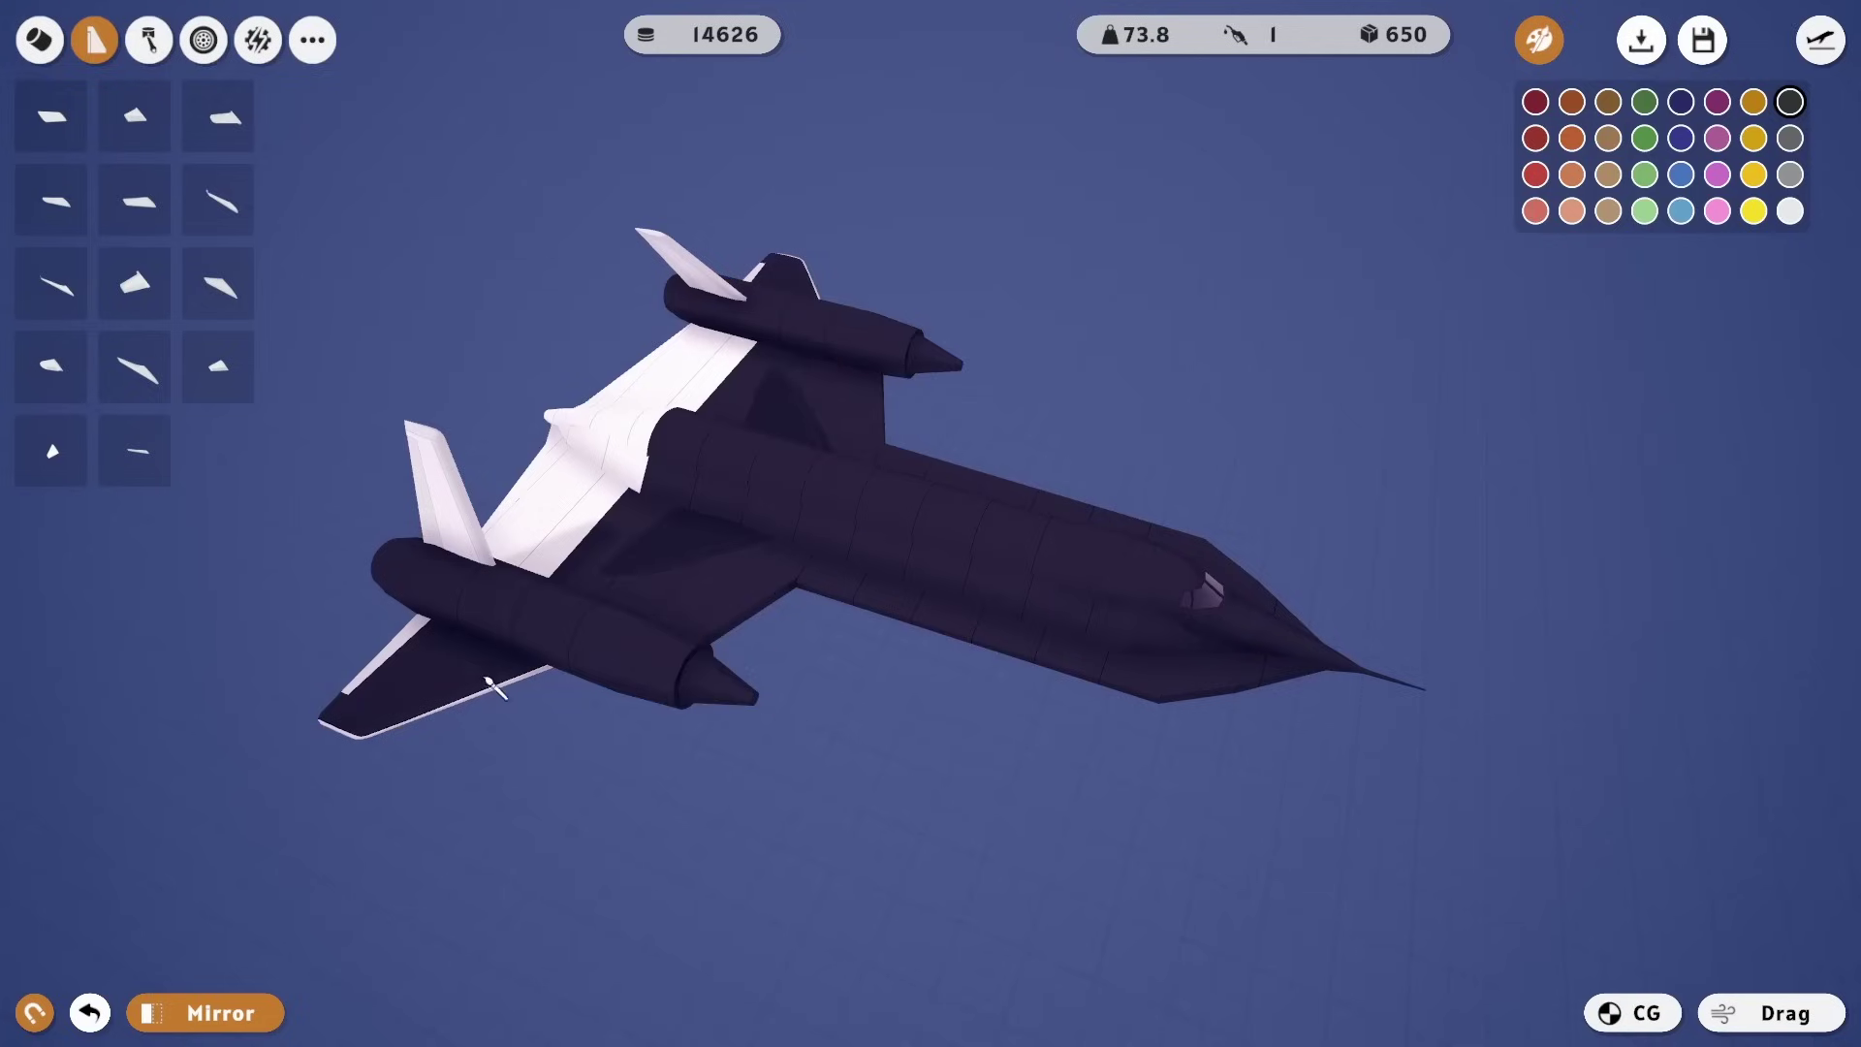
click(563, 550)
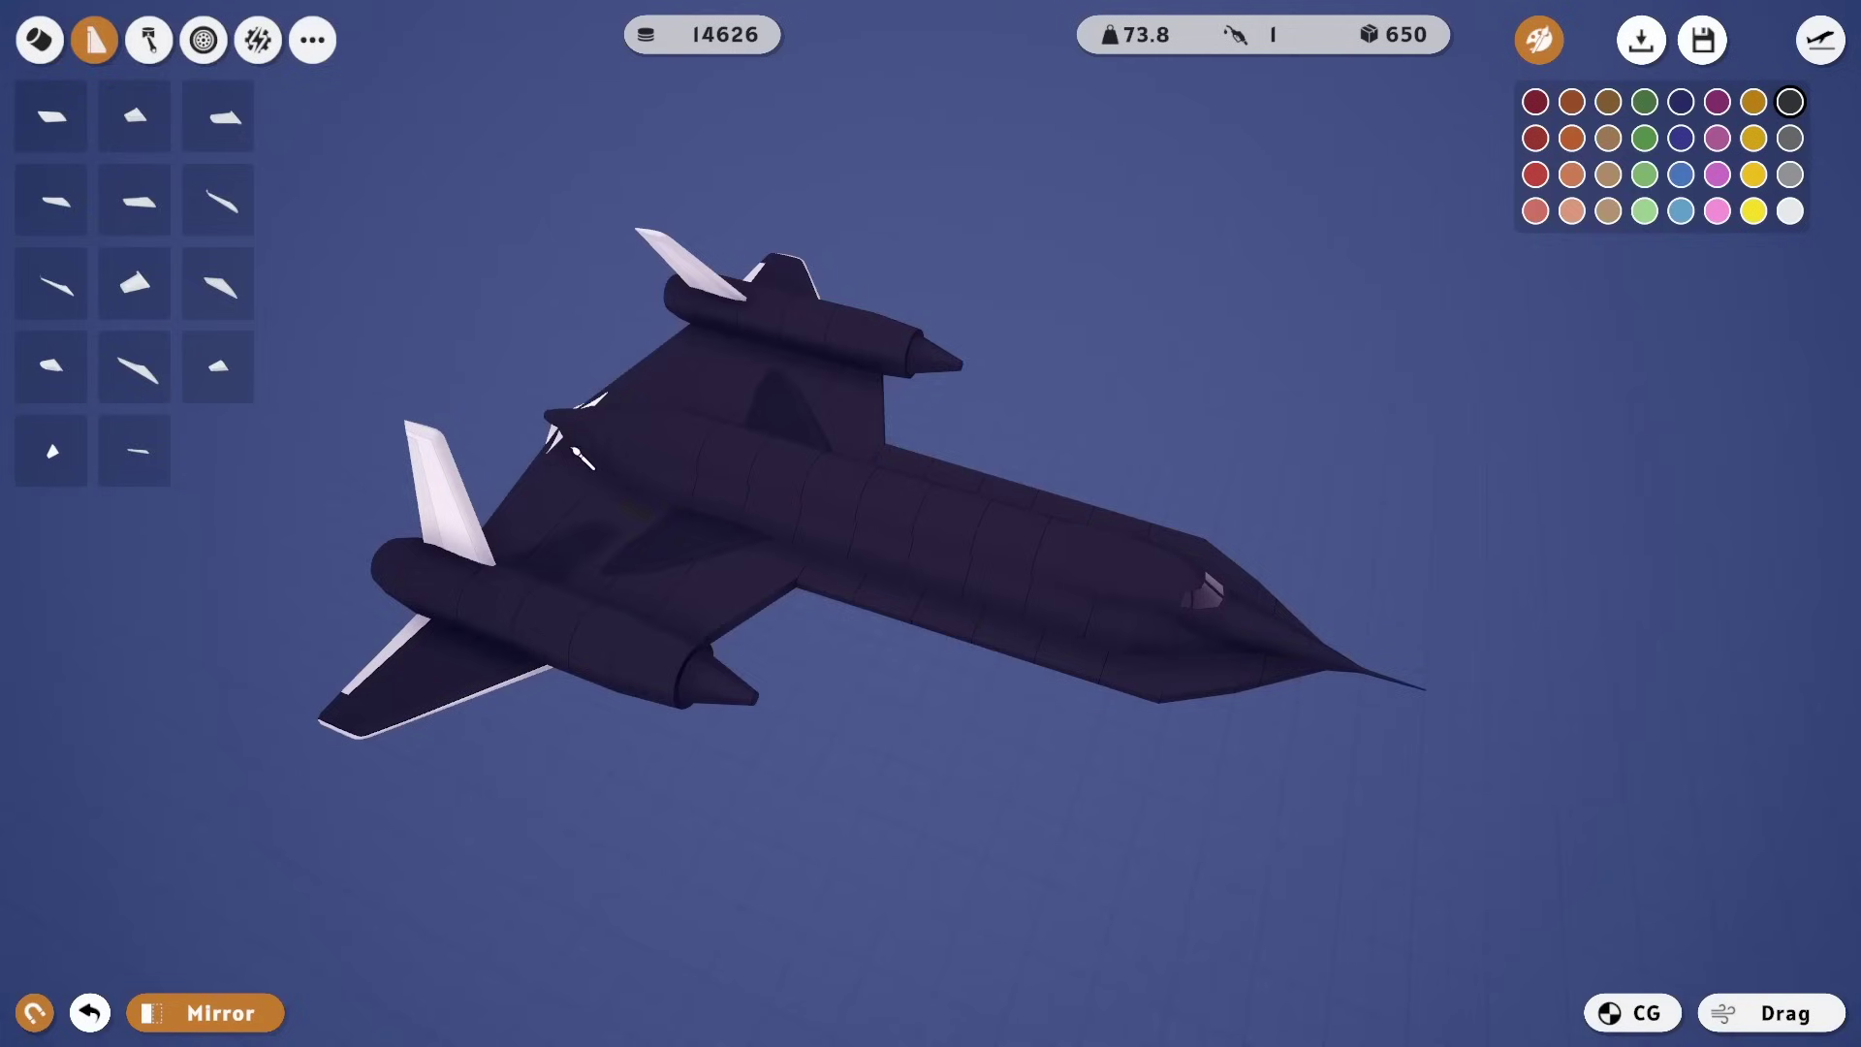
click(454, 535)
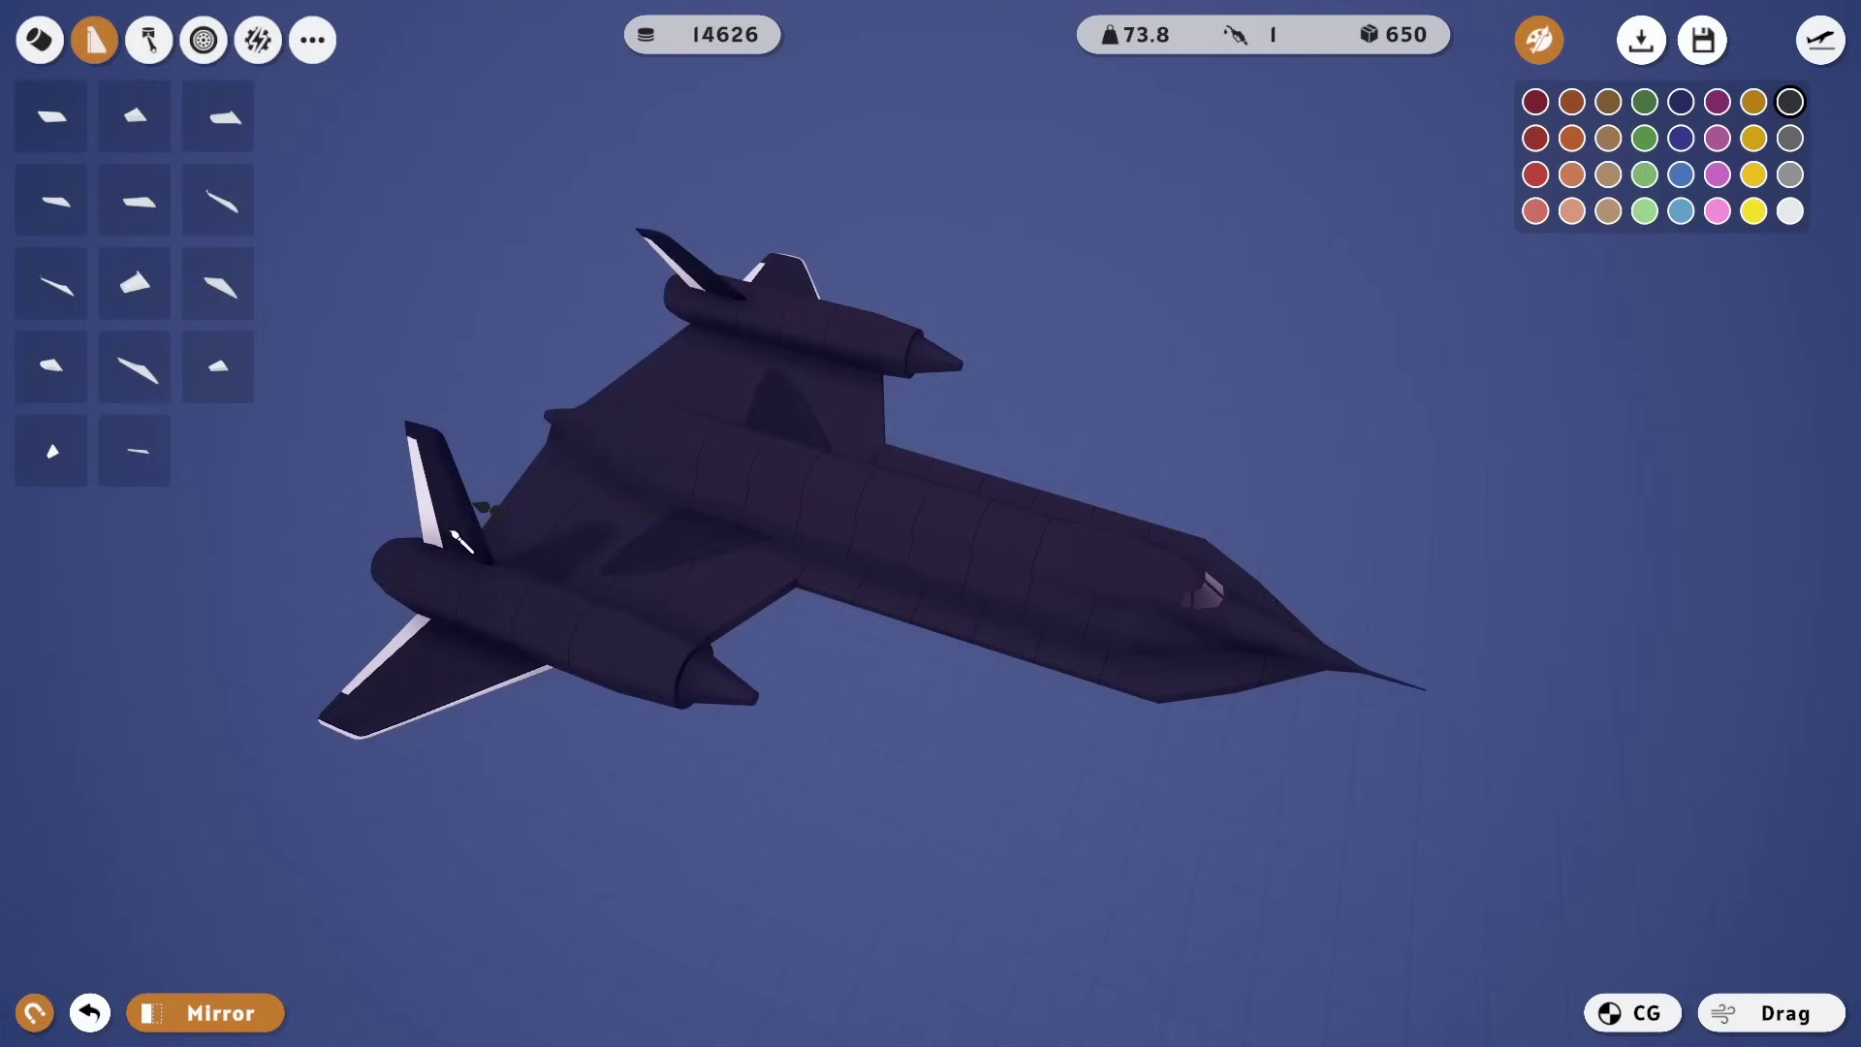
- Exit paint mode and orbit to inspect the black jet from the side and underneath
key(Escape)
mouse_move(980, 890)
mouse_down()
mouse_move(856, 802)
mouse_move(773, 801)
mouse_move(876, 805)
mouse_up()
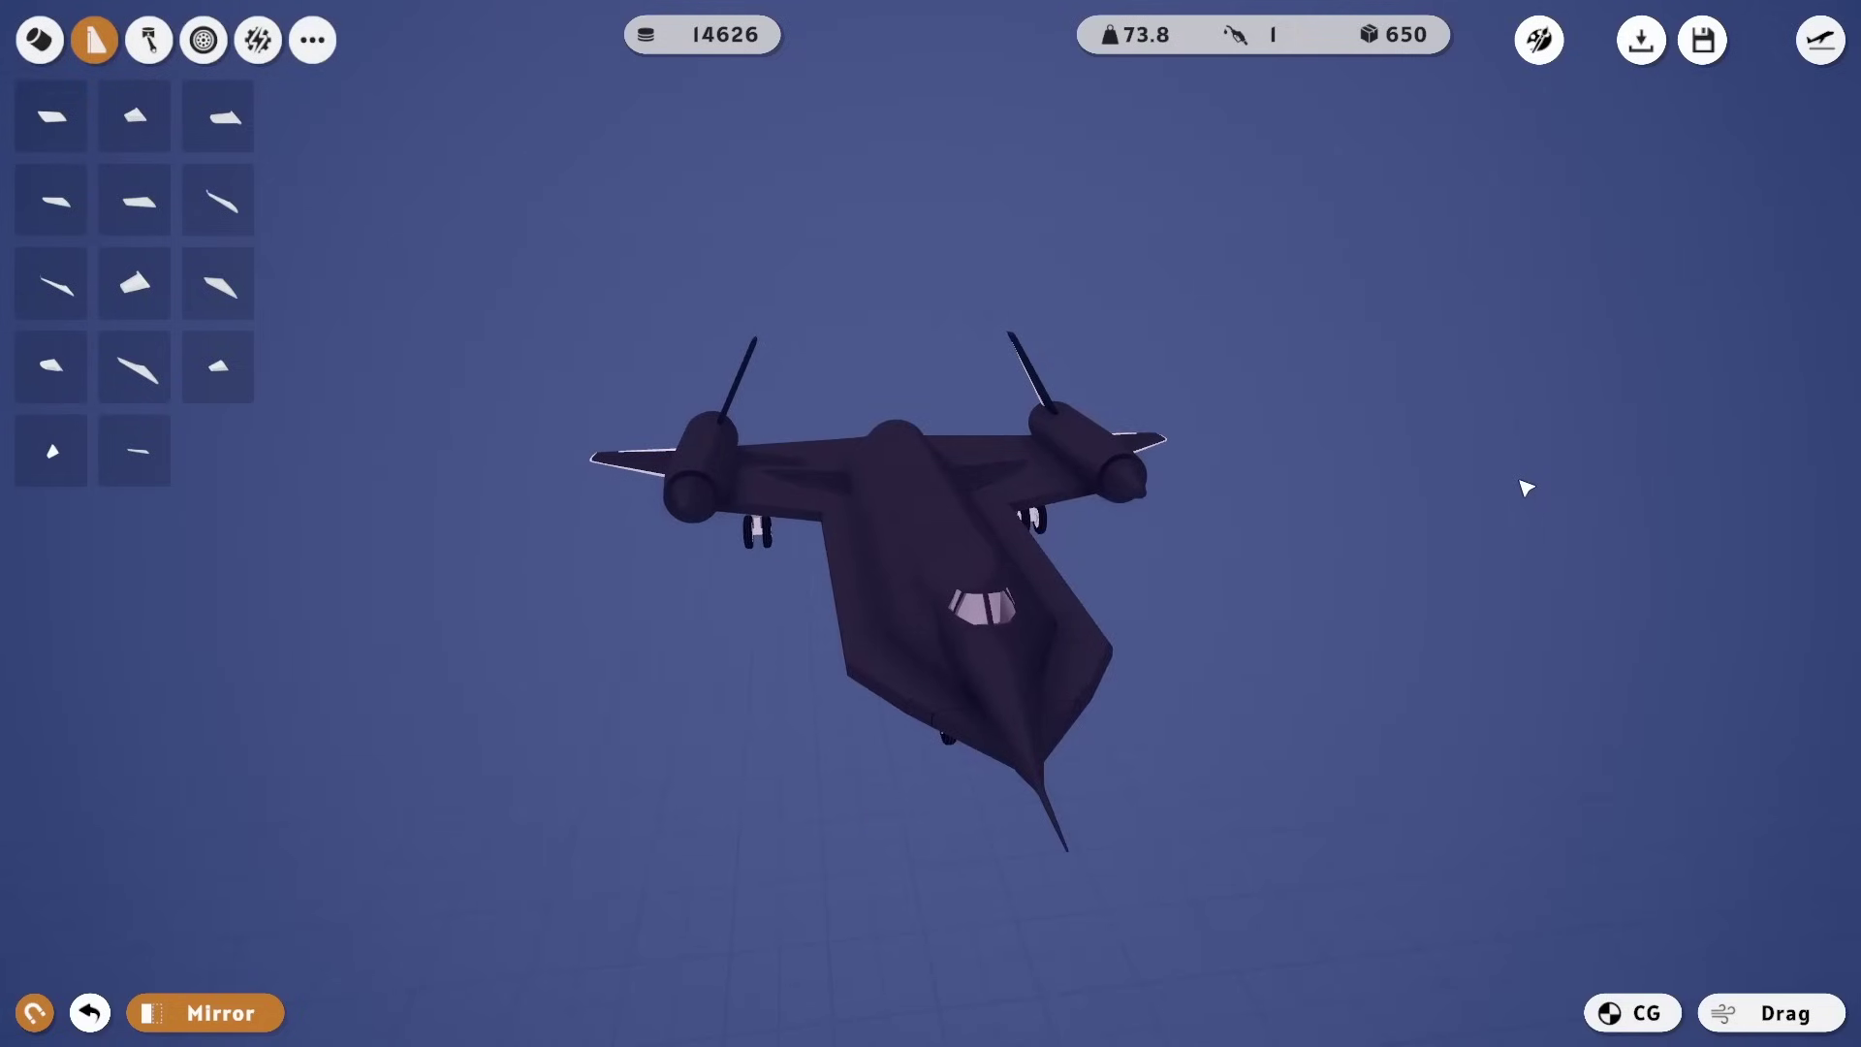
mouse_move(1525, 486)
mouse_down()
mouse_move(1463, 577)
mouse_move(1387, 465)
mouse_move(1632, 563)
mouse_move(1633, 482)
mouse_move(1638, 498)
mouse_move(1595, 515)
mouse_move(1463, 503)
mouse_move(1576, 486)
mouse_move(1591, 416)
mouse_move(1219, 284)
mouse_up()
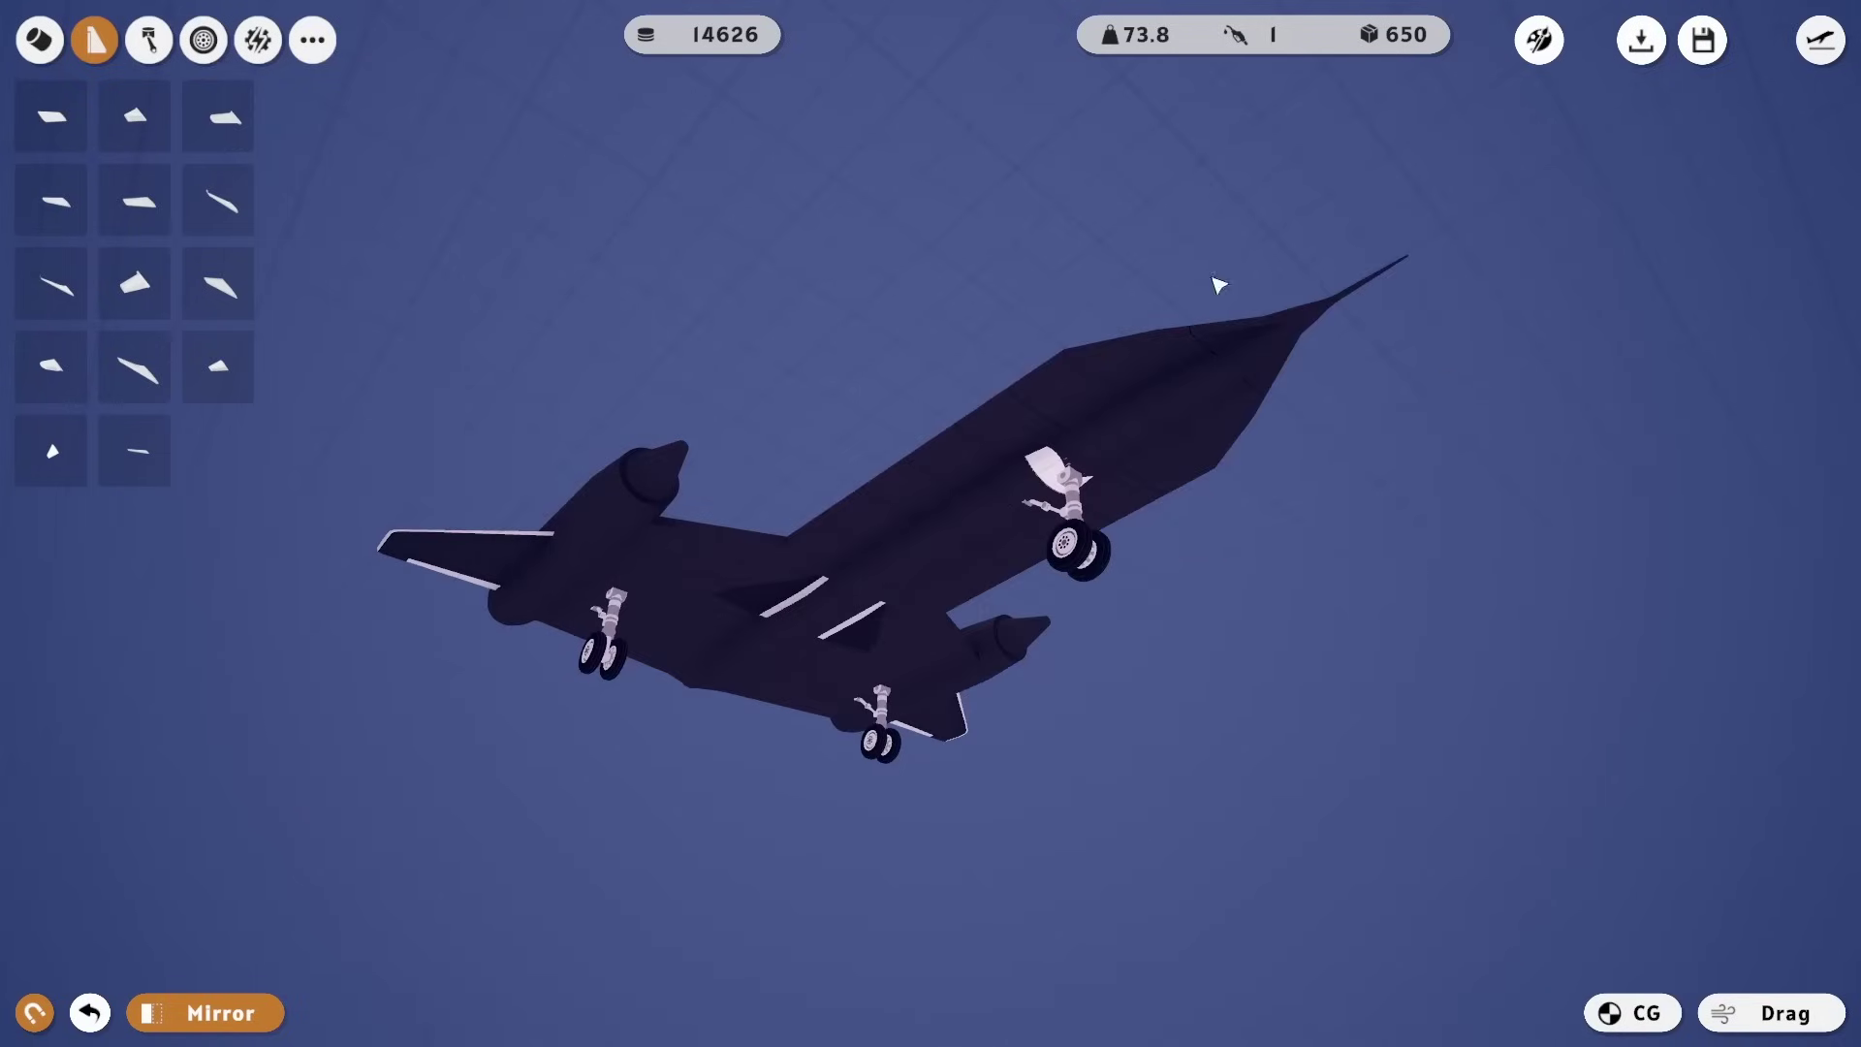
- Place an extra fuel tank on the fuselage and slide it along its length
click(1559, 42)
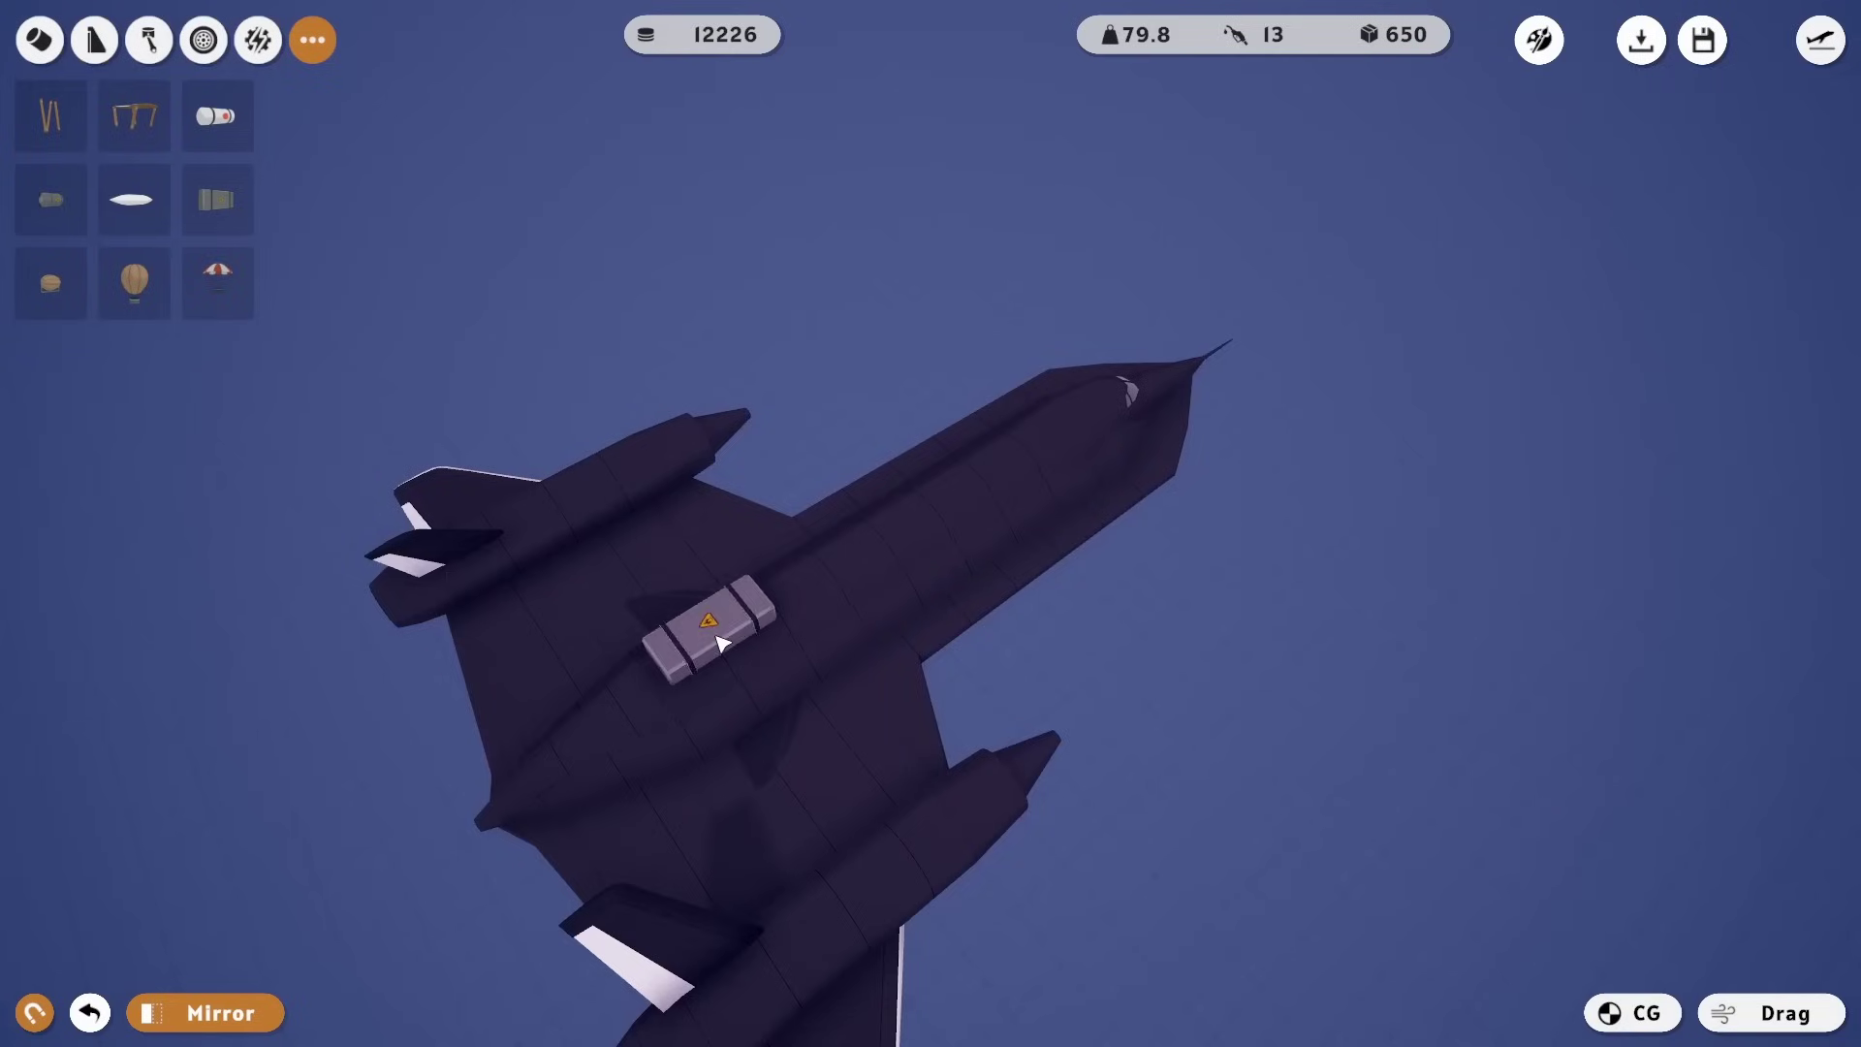
click(715, 630)
click(658, 590)
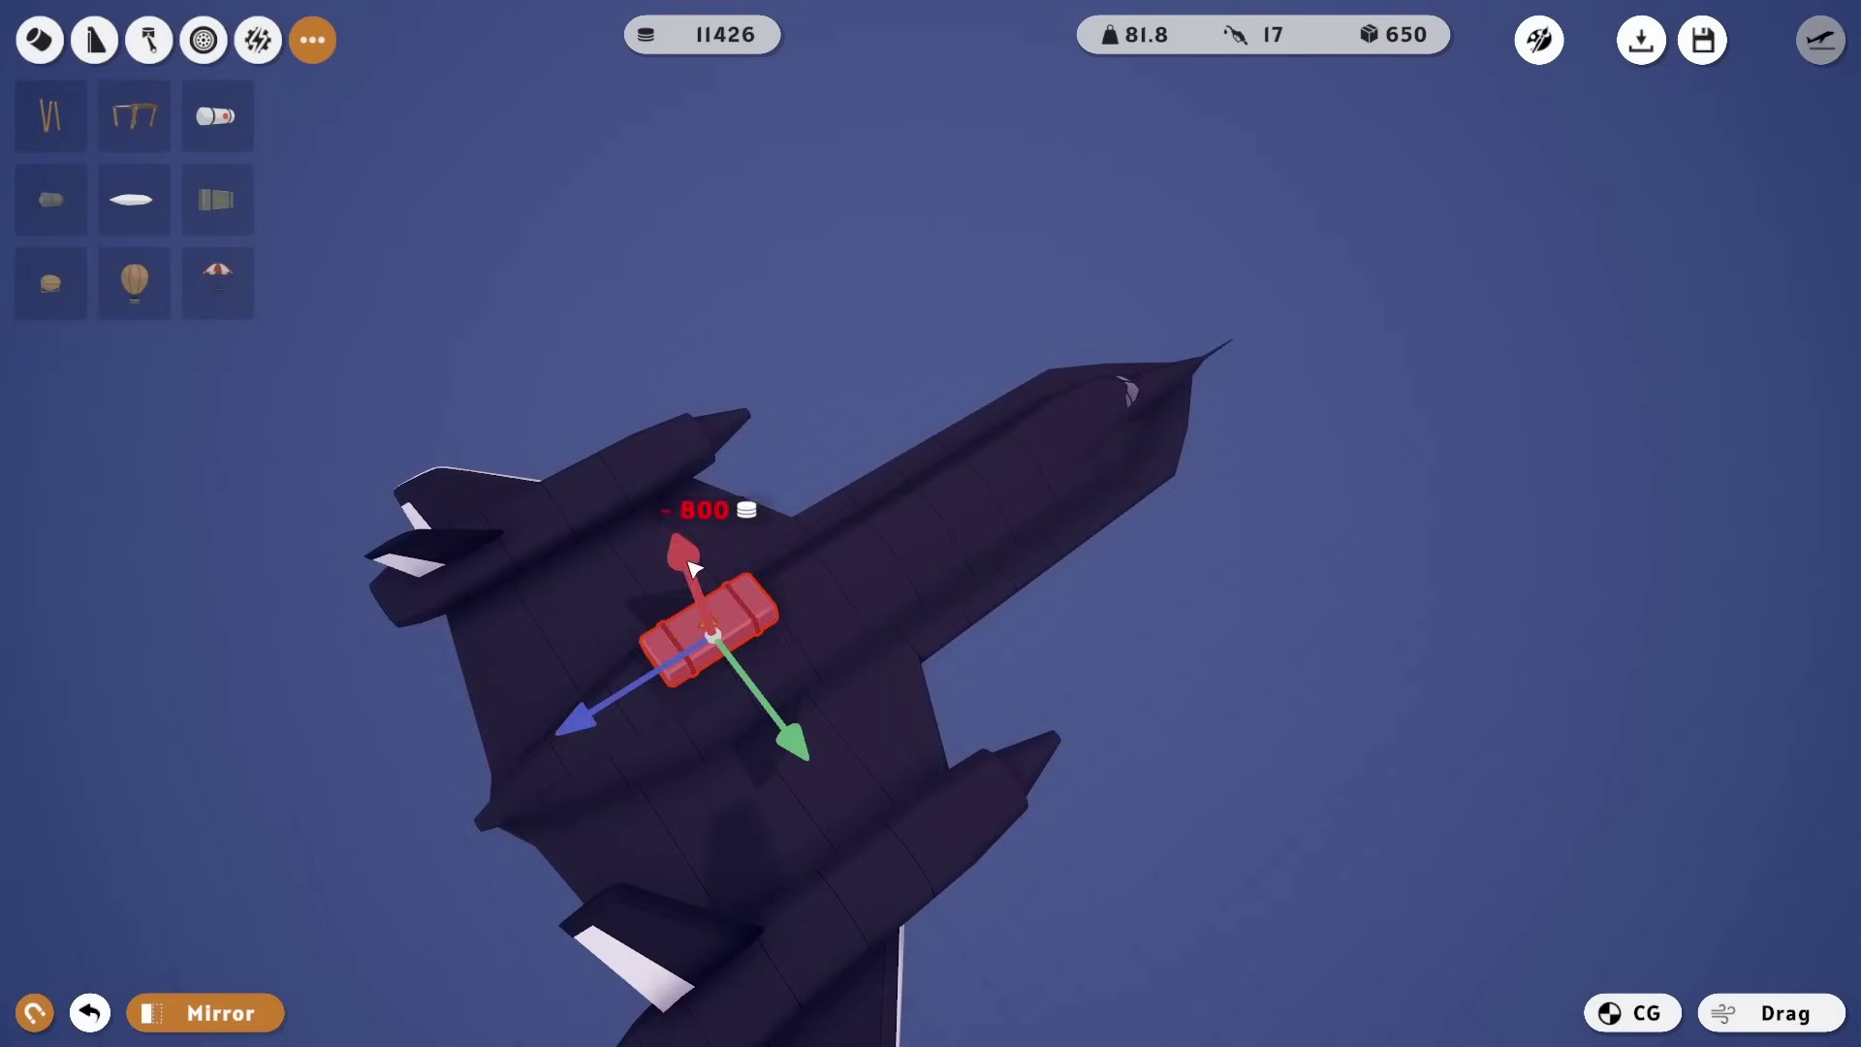
drag(693, 568, 700, 594)
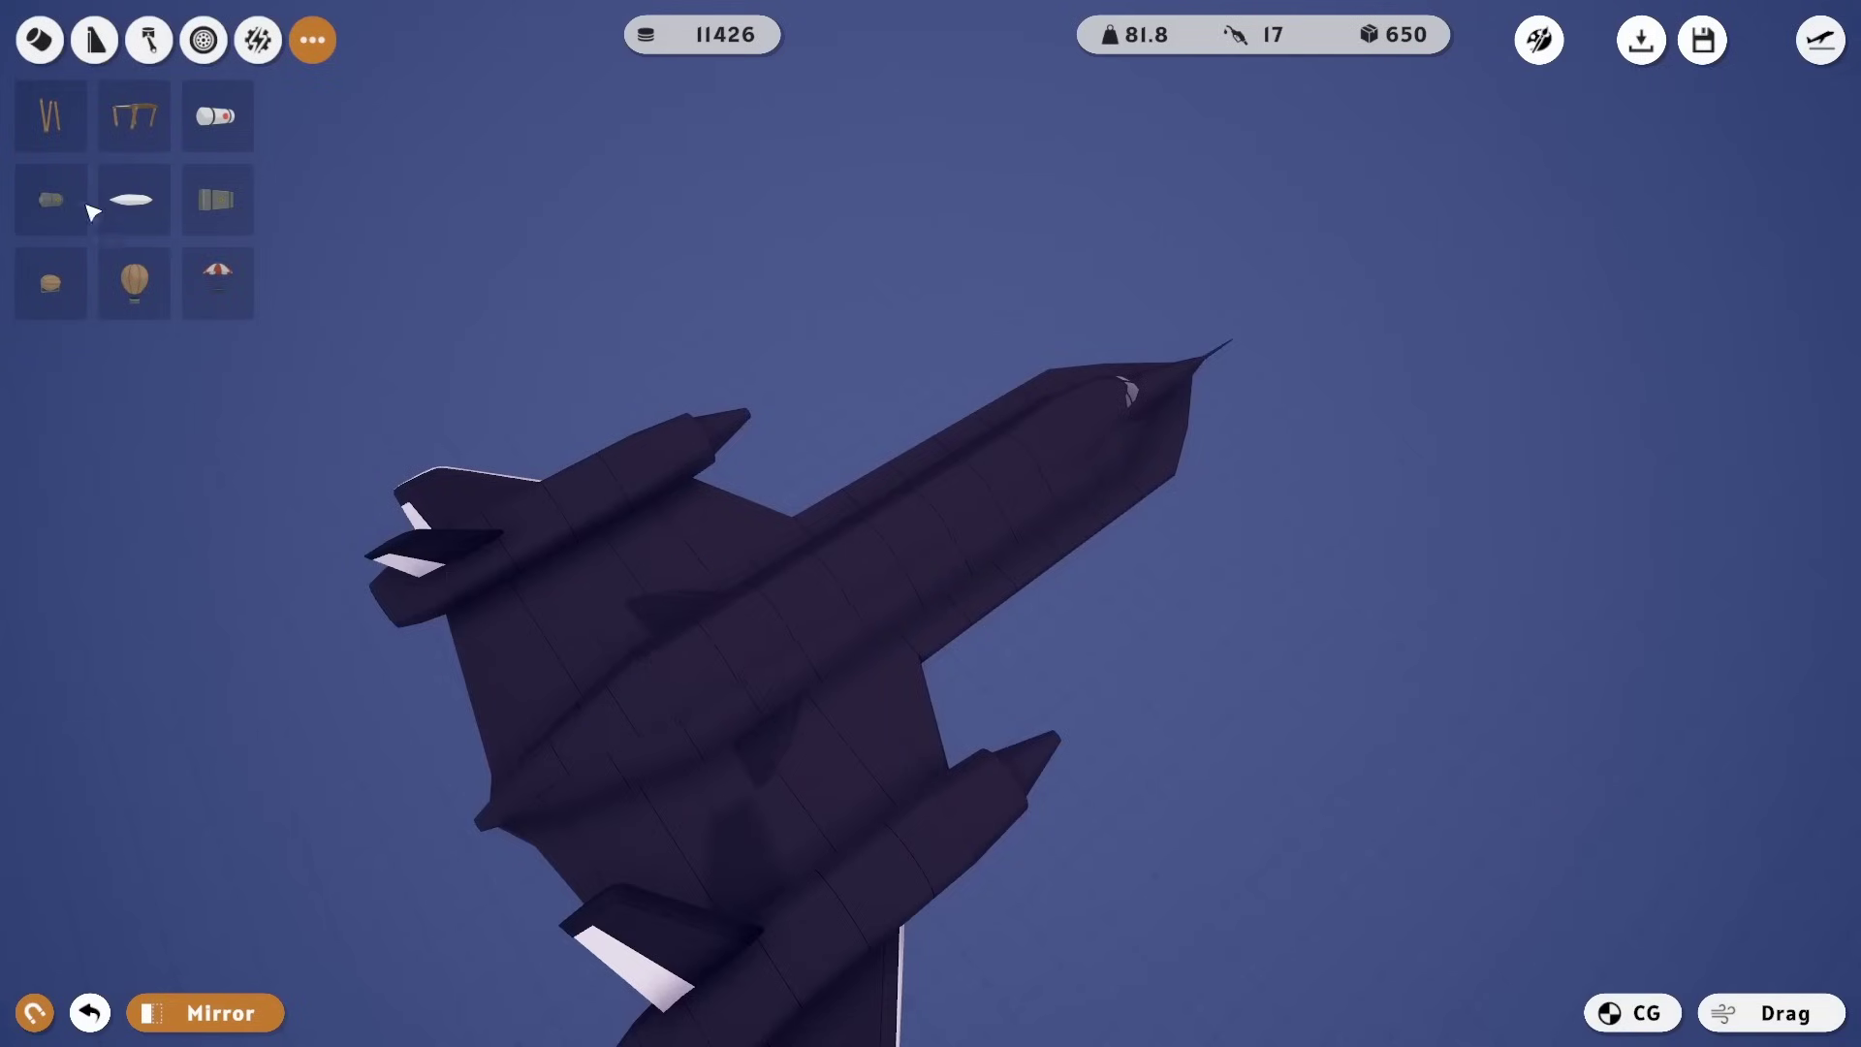
- Add a box fuel tank onto the fuselage and slide it inside the body
mouse_move(216, 199)
mouse_down()
mouse_move(370, 398)
mouse_move(719, 642)
mouse_up()
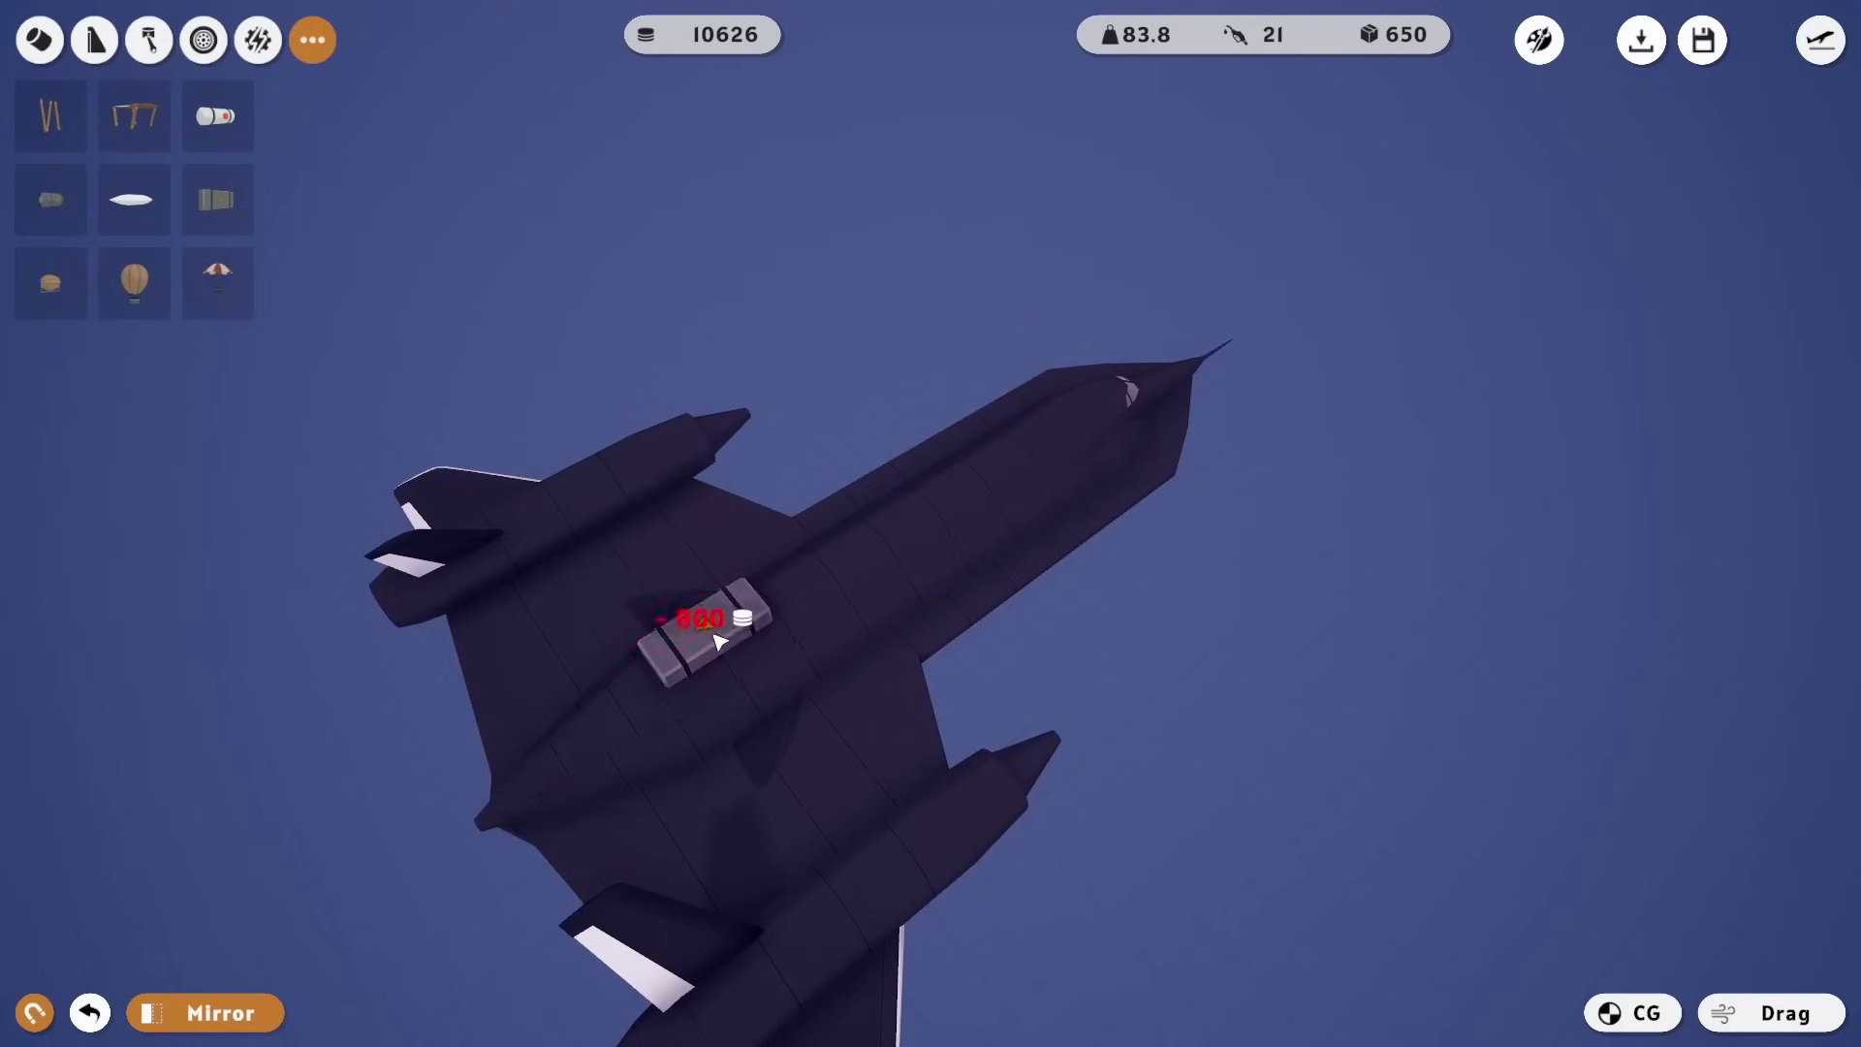
click(708, 593)
drag(694, 574, 702, 598)
mouse_move(853, 380)
mouse_down()
mouse_move(802, 165)
mouse_move(901, 320)
mouse_move(885, 328)
mouse_move(933, 499)
mouse_up()
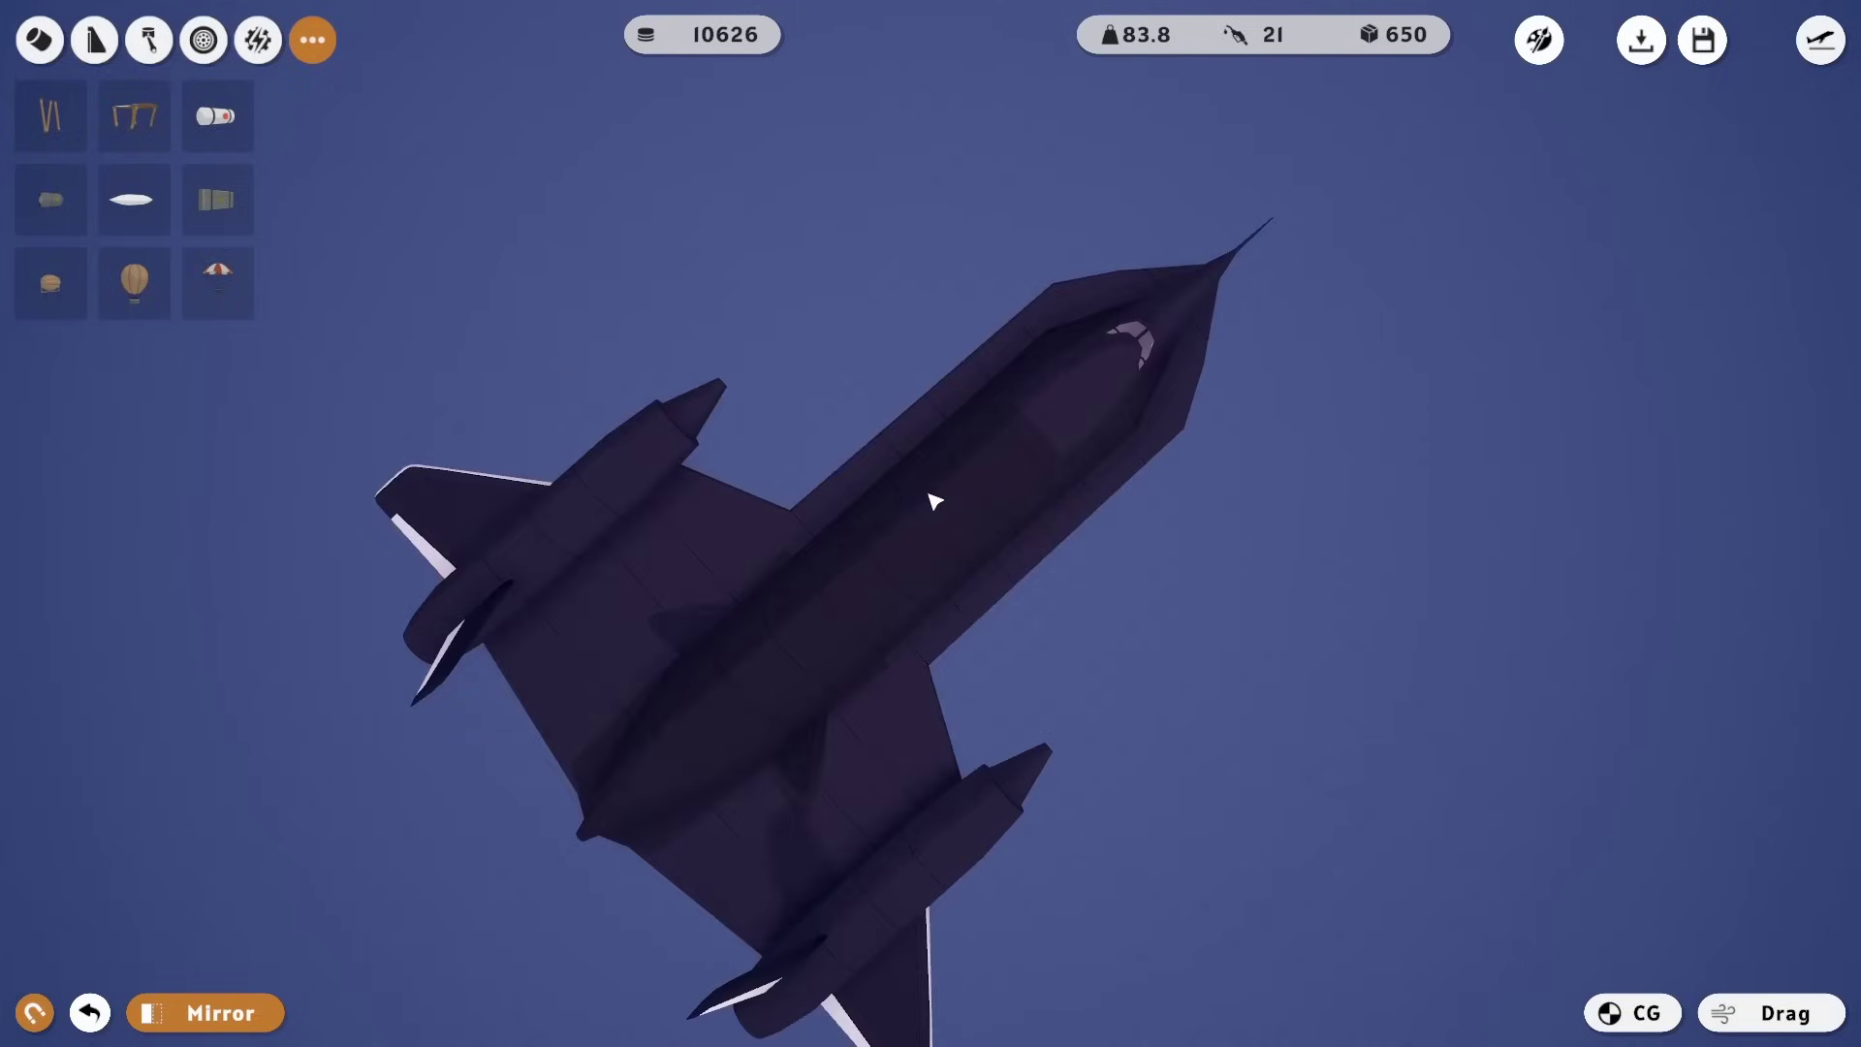
- Attach mirrored afterburners to both jet engines and push them forward into the nacelles
click(202, 40)
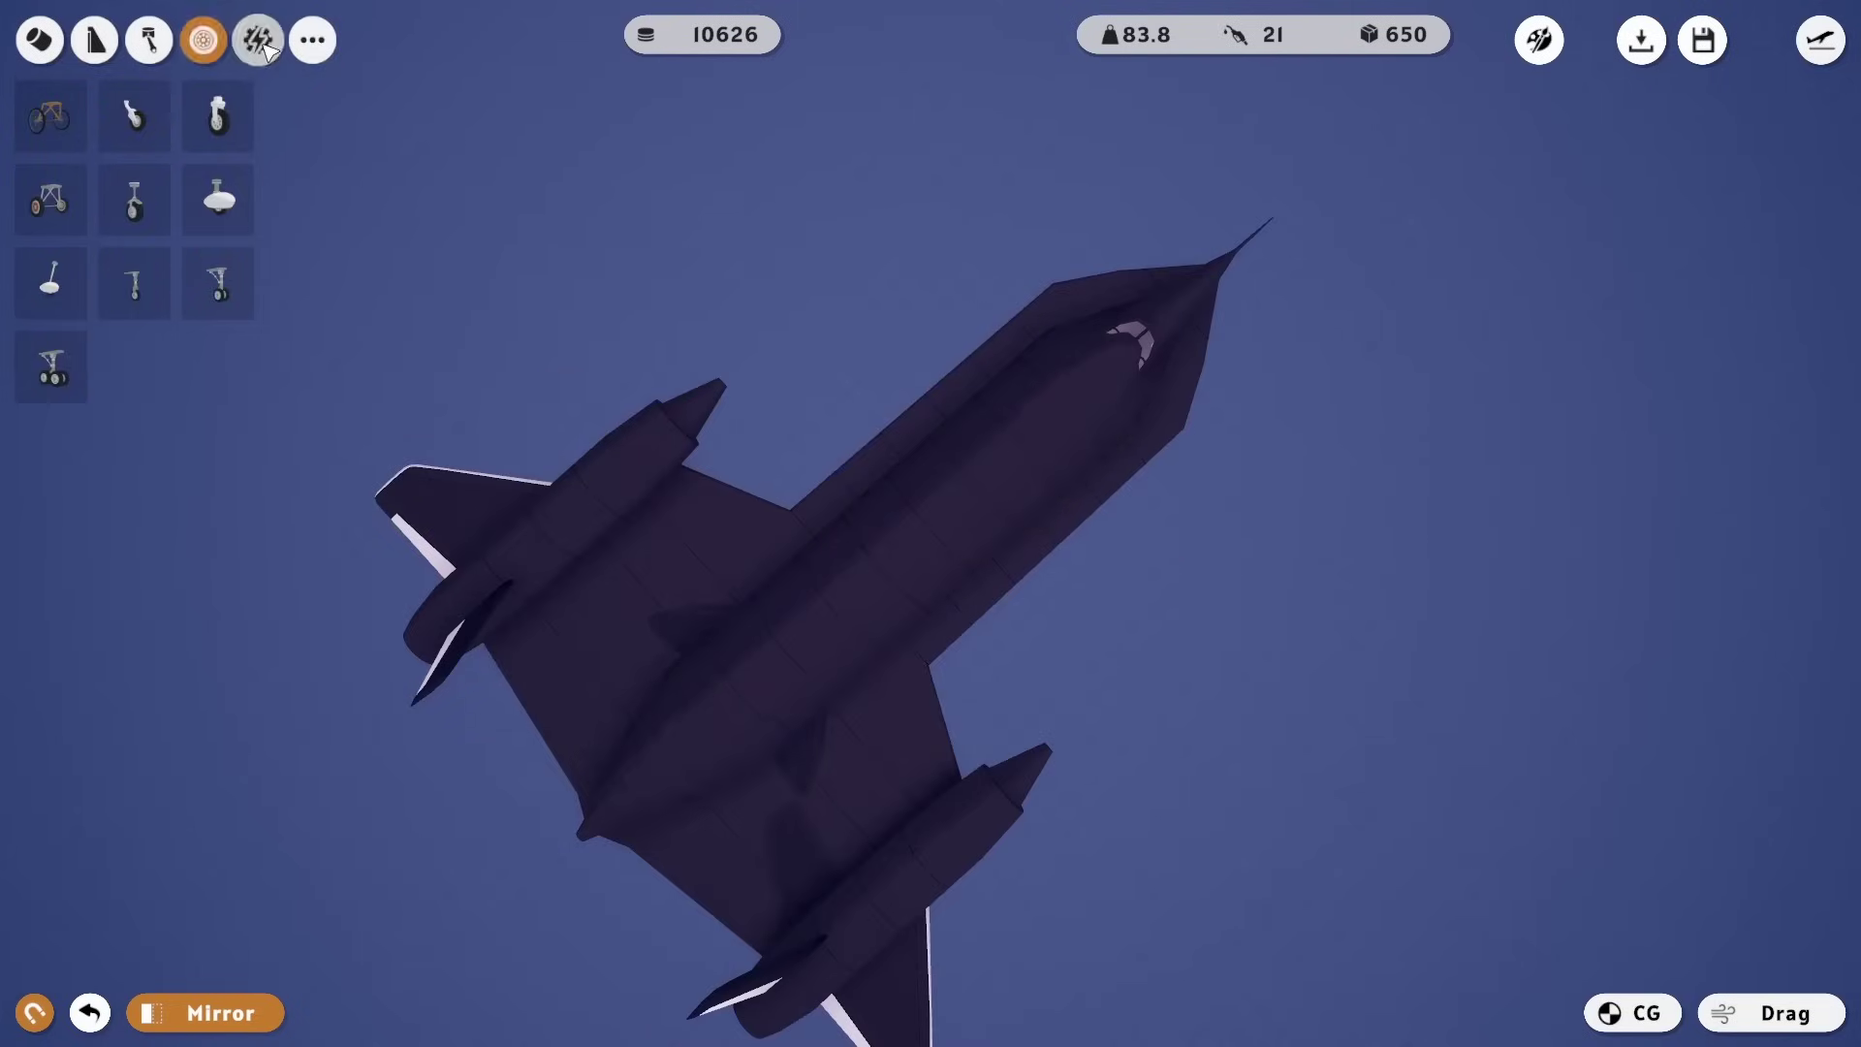
click(265, 46)
click(94, 44)
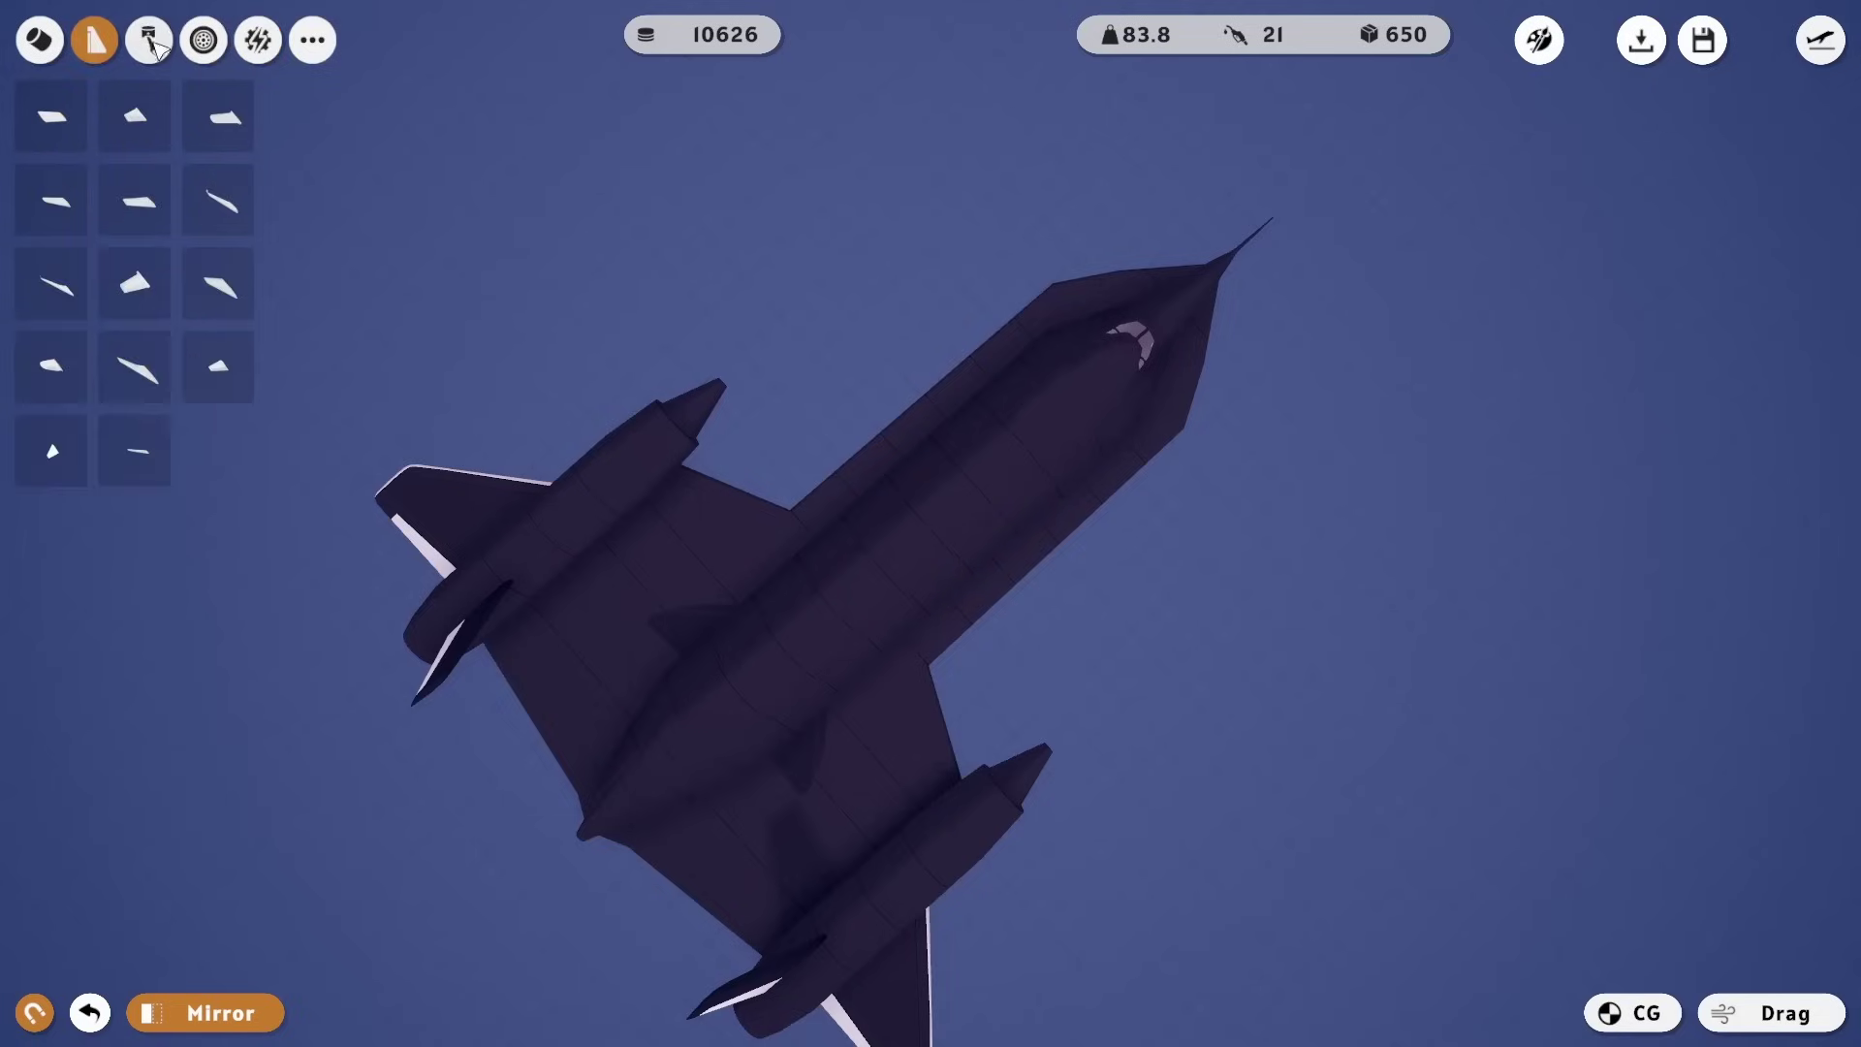
click(148, 41)
mouse_move(407, 242)
mouse_down()
mouse_move(644, 191)
mouse_move(694, 160)
mouse_up()
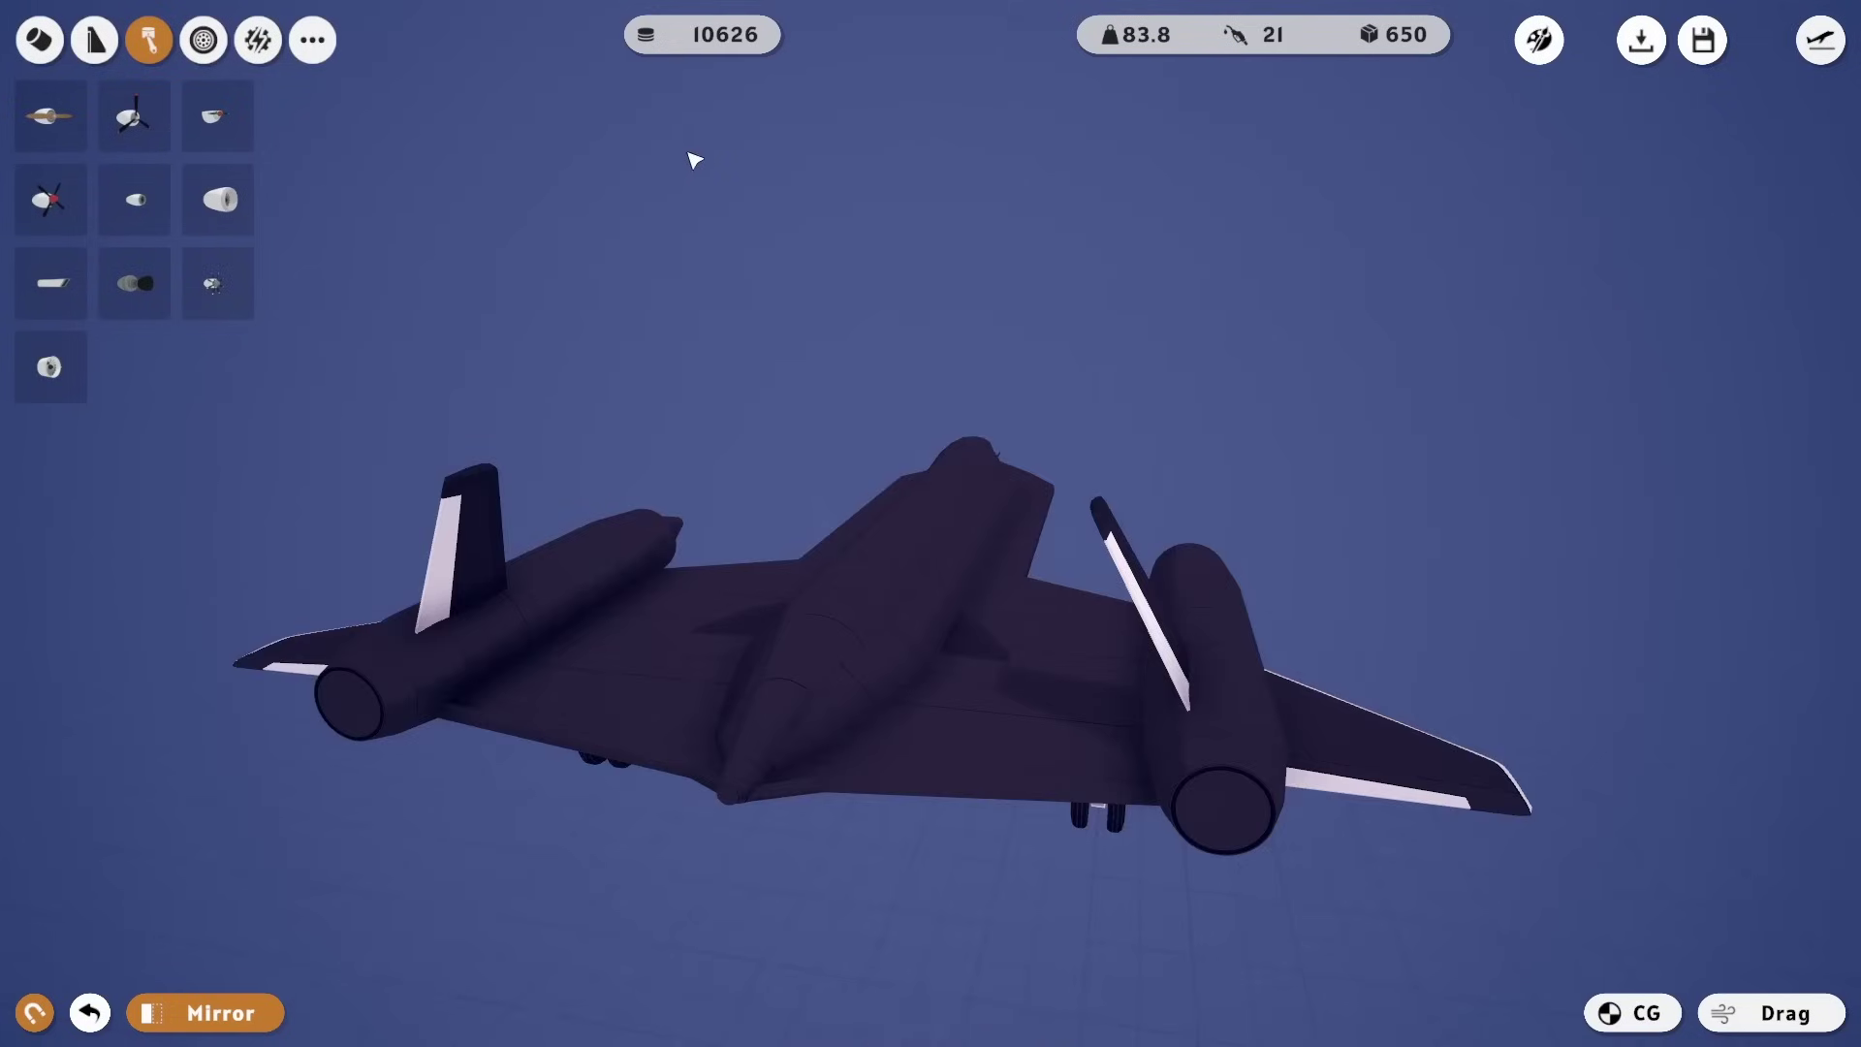
mouse_move(168, 270)
mouse_down()
mouse_move(341, 727)
mouse_move(277, 756)
mouse_up()
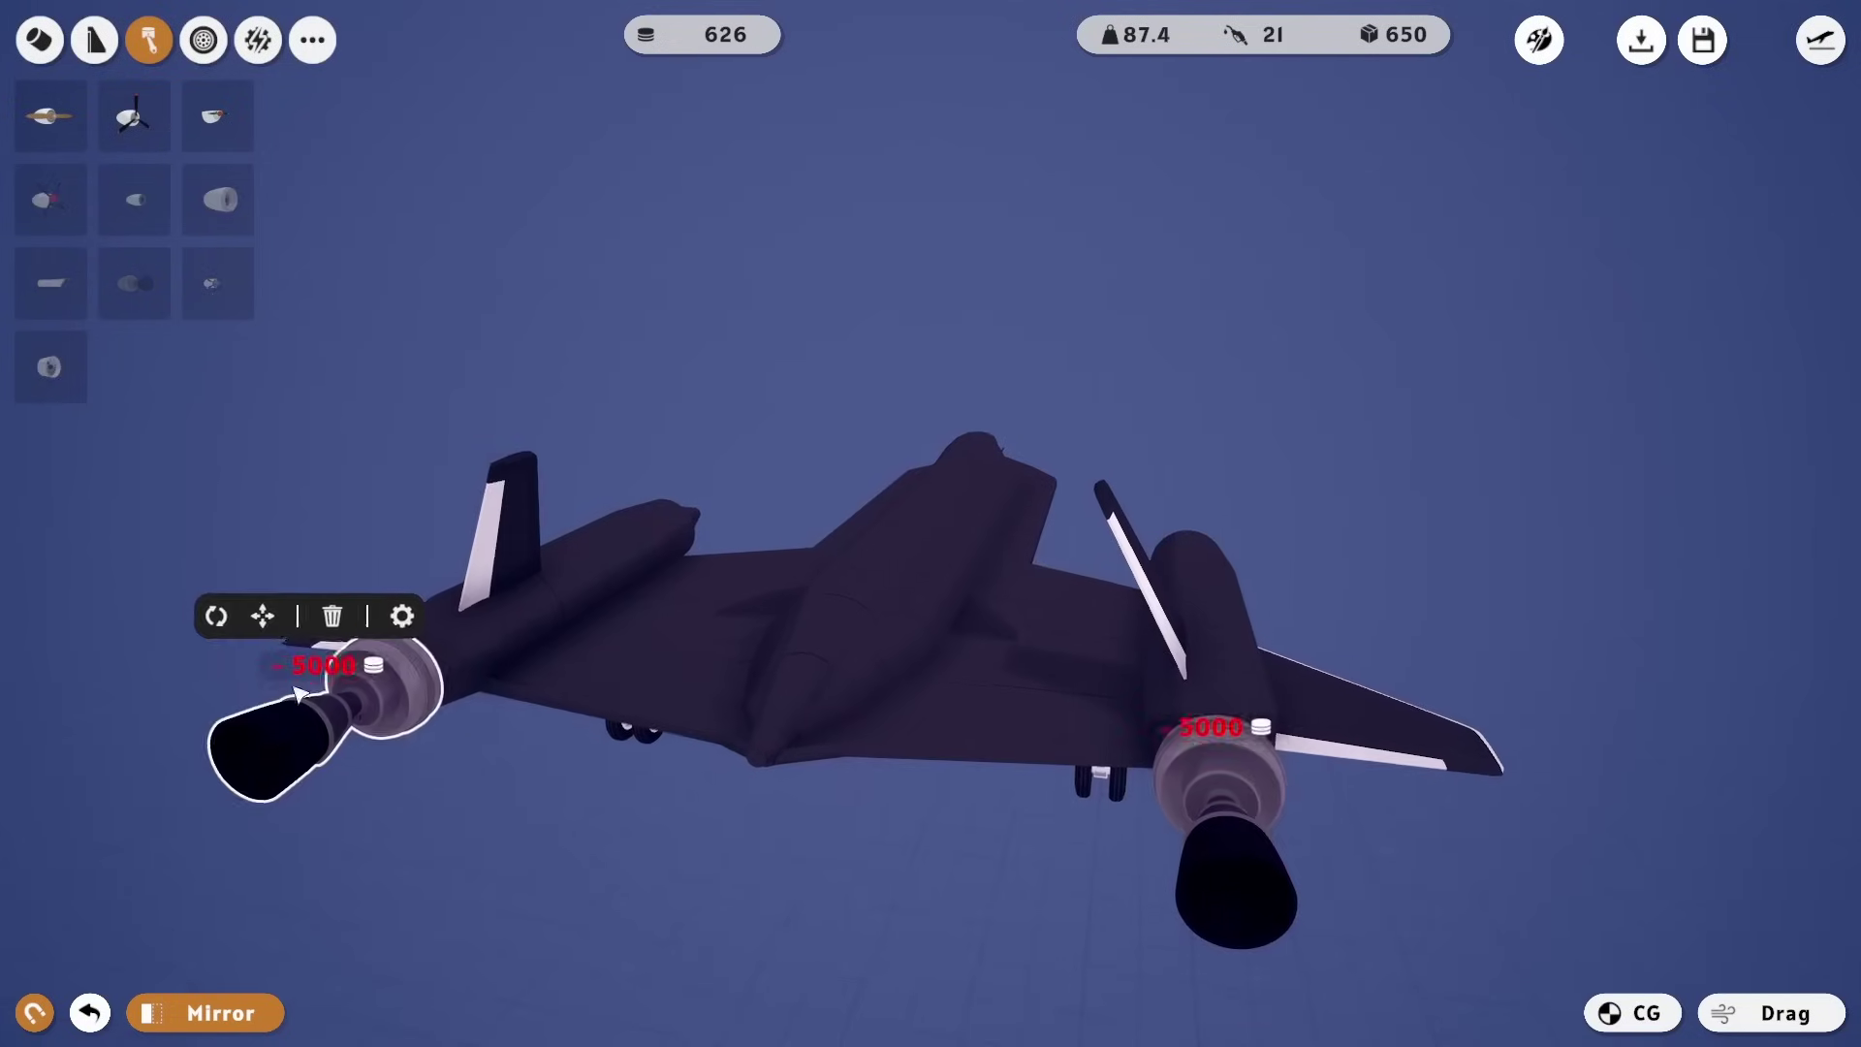
click(282, 622)
drag(517, 623, 623, 602)
mouse_move(804, 633)
mouse_down()
mouse_move(892, 847)
mouse_move(887, 970)
mouse_up()
click(887, 985)
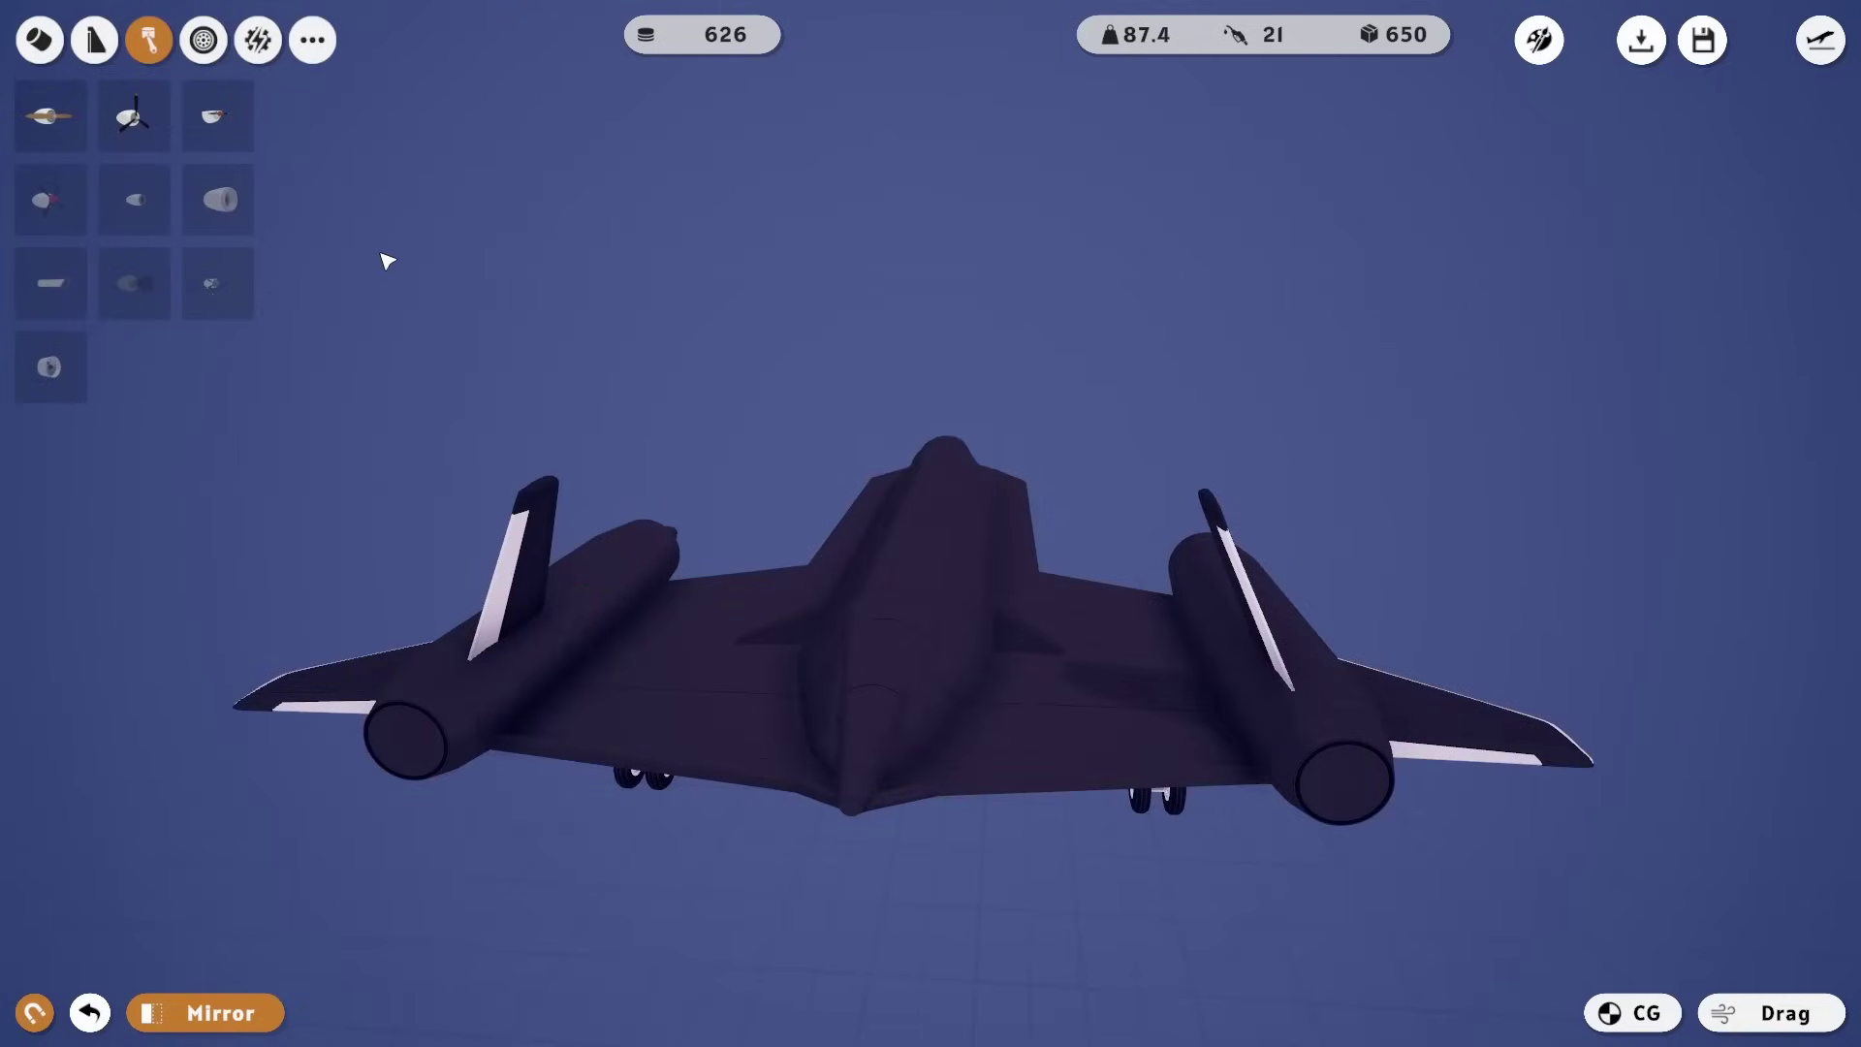
- Browse the landing-gear parts and orbit to view the jet's underside
click(218, 50)
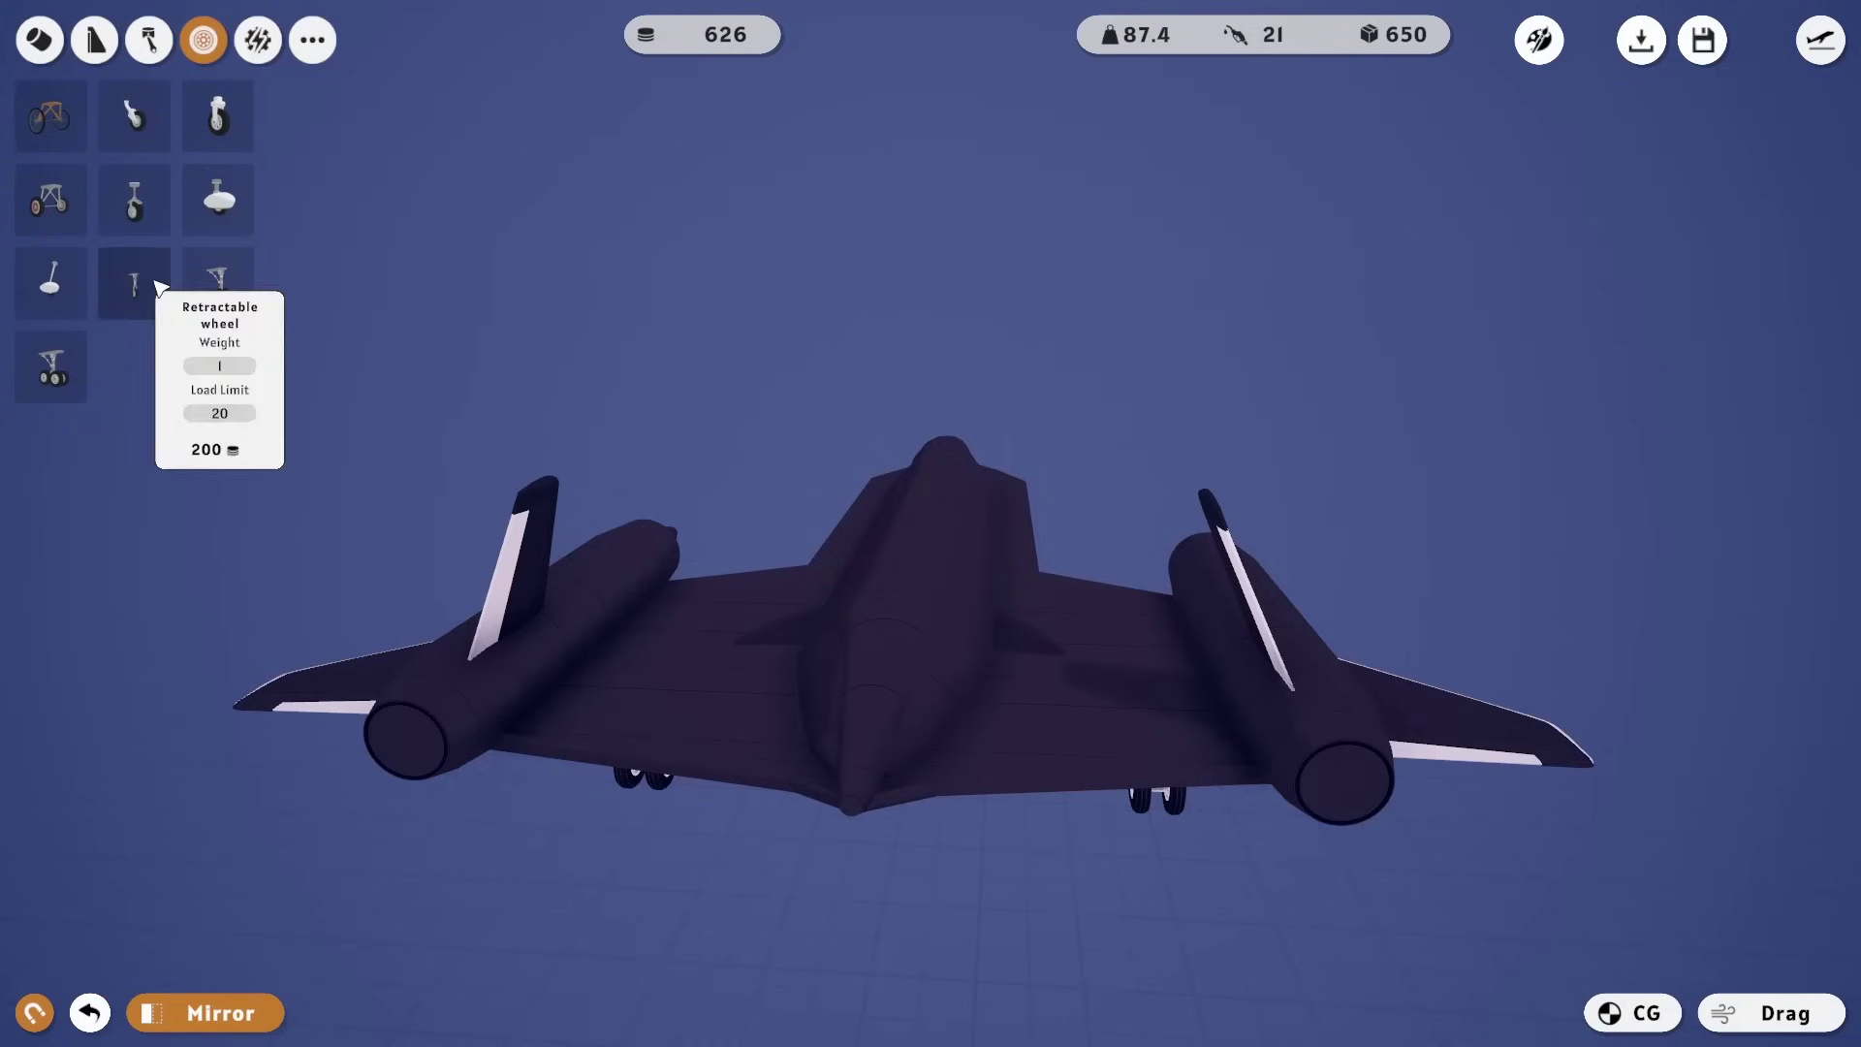
mouse_move(196, 290)
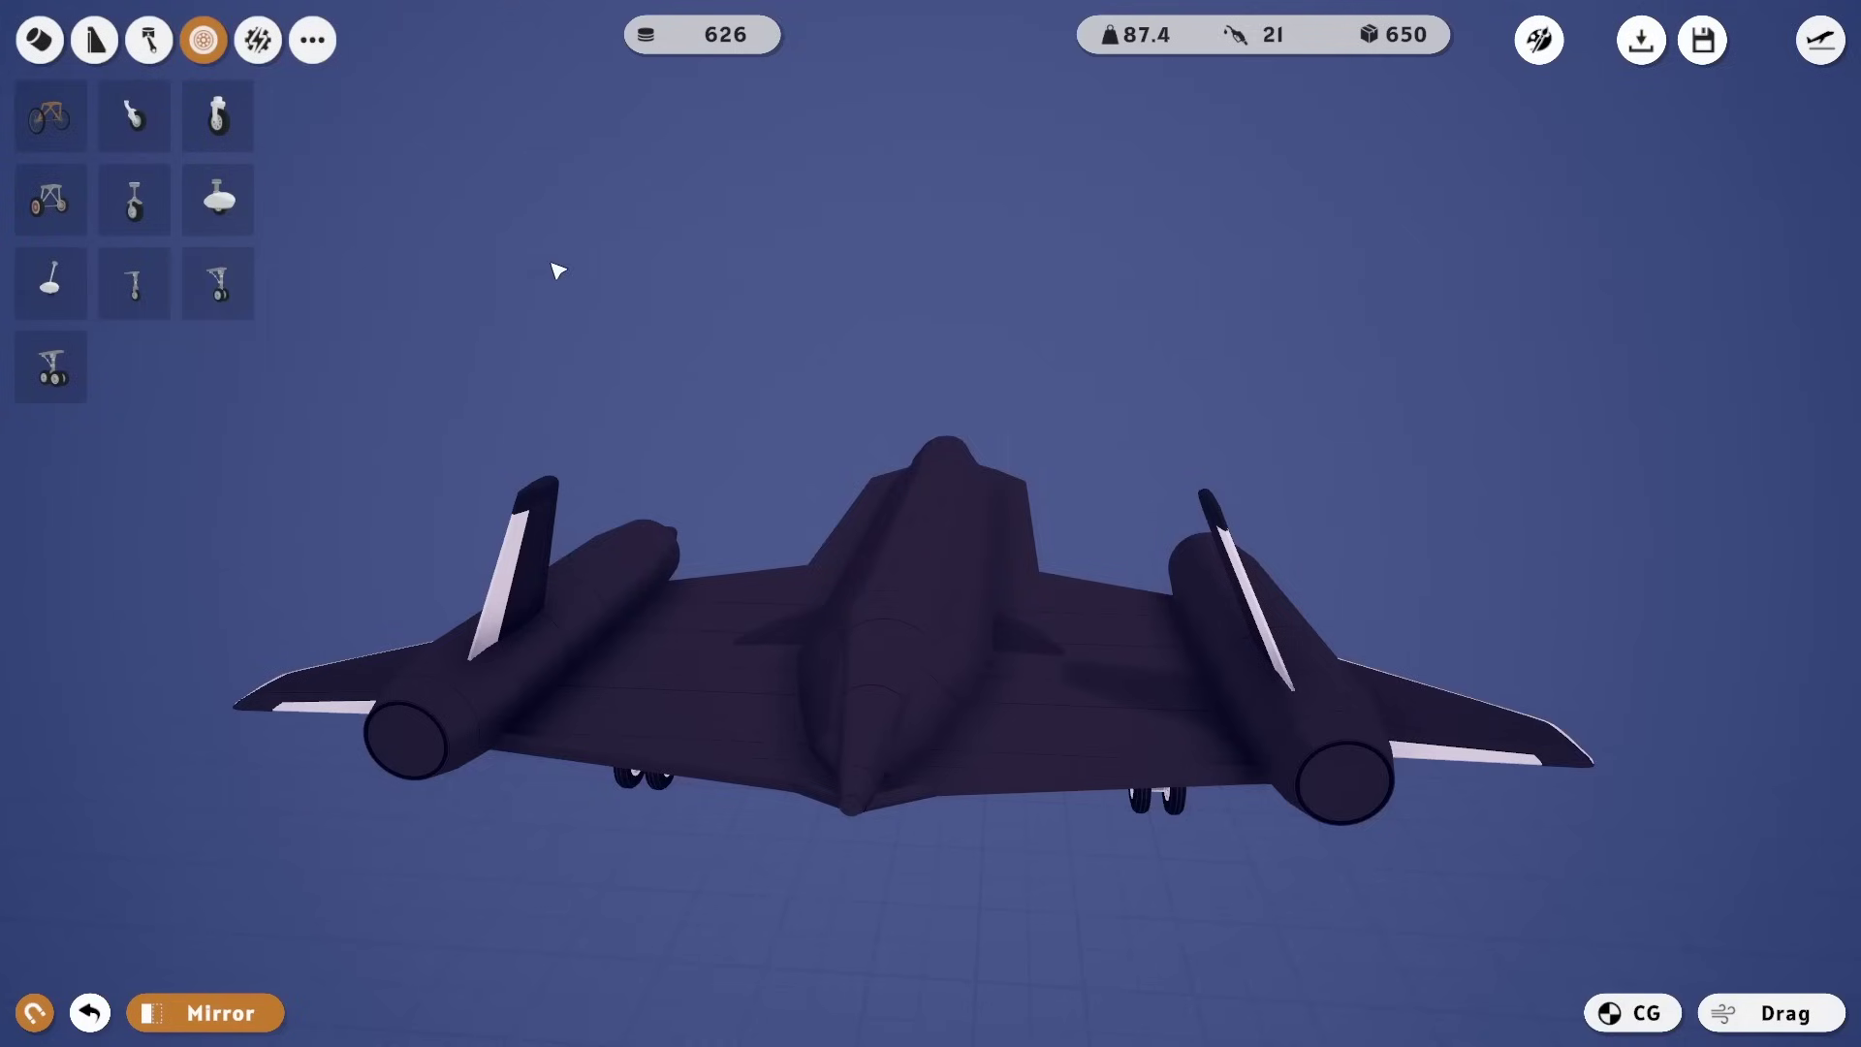
mouse_move(535, 232)
mouse_down()
mouse_move(477, 169)
mouse_move(490, 73)
mouse_up()
- Take the black jet off the Frostbite Falls runway and climb over the mountain ridge
drag(218, 283, 311, 355)
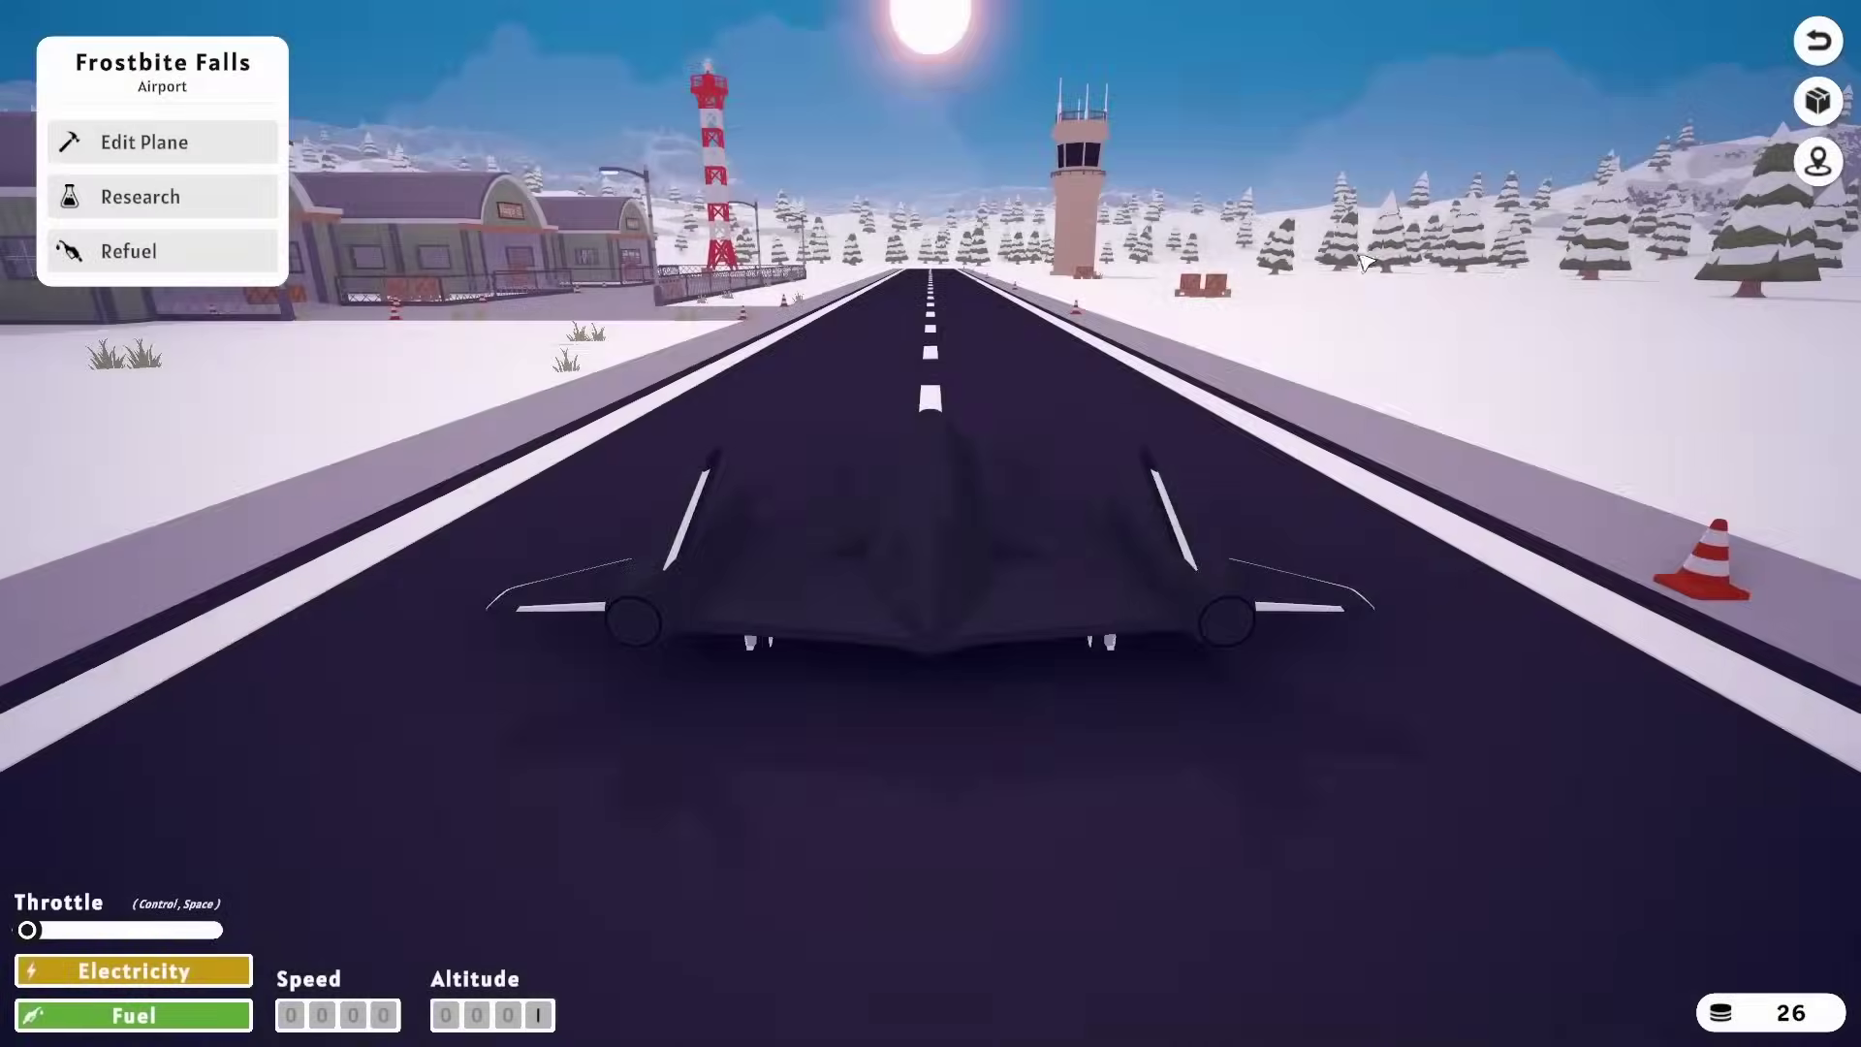
mouse_move(1536, 278)
mouse_down()
mouse_move(1090, 251)
mouse_move(921, 262)
mouse_move(1281, 308)
mouse_up()
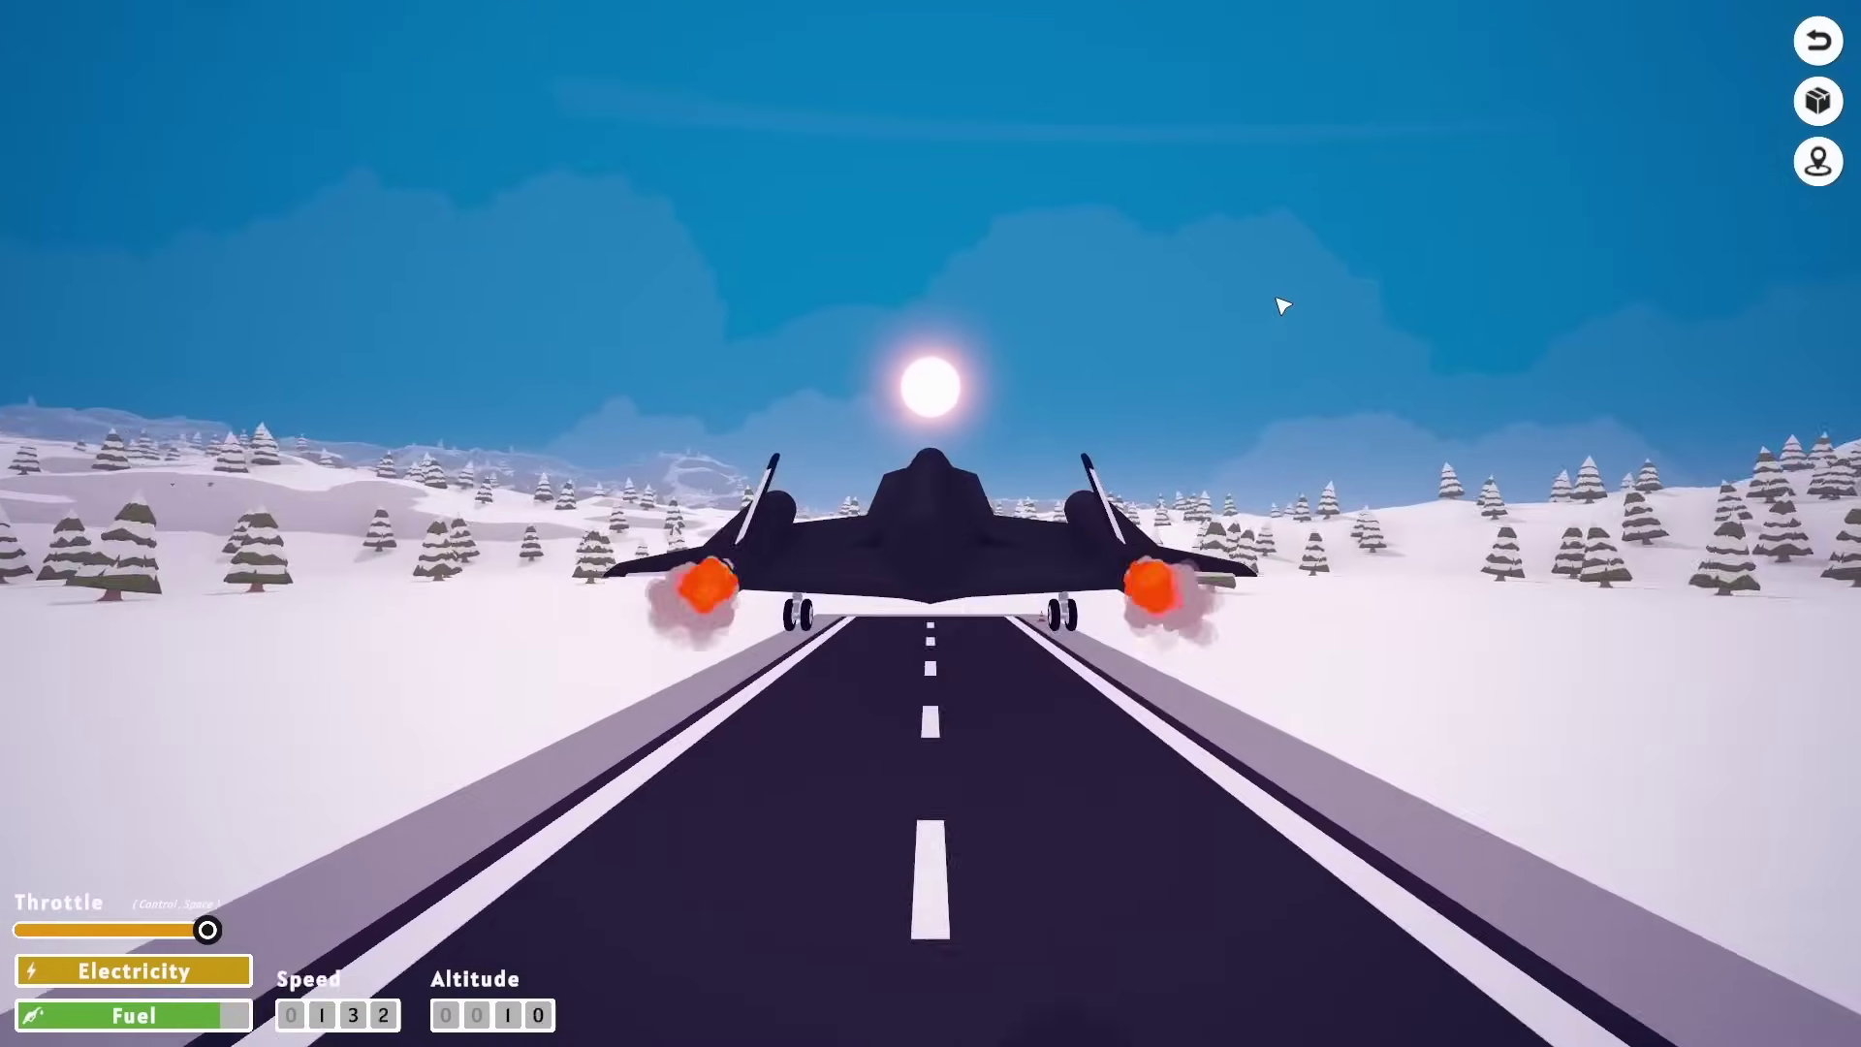
drag(1282, 308, 381, 417)
drag(8, 469, 475, 616)
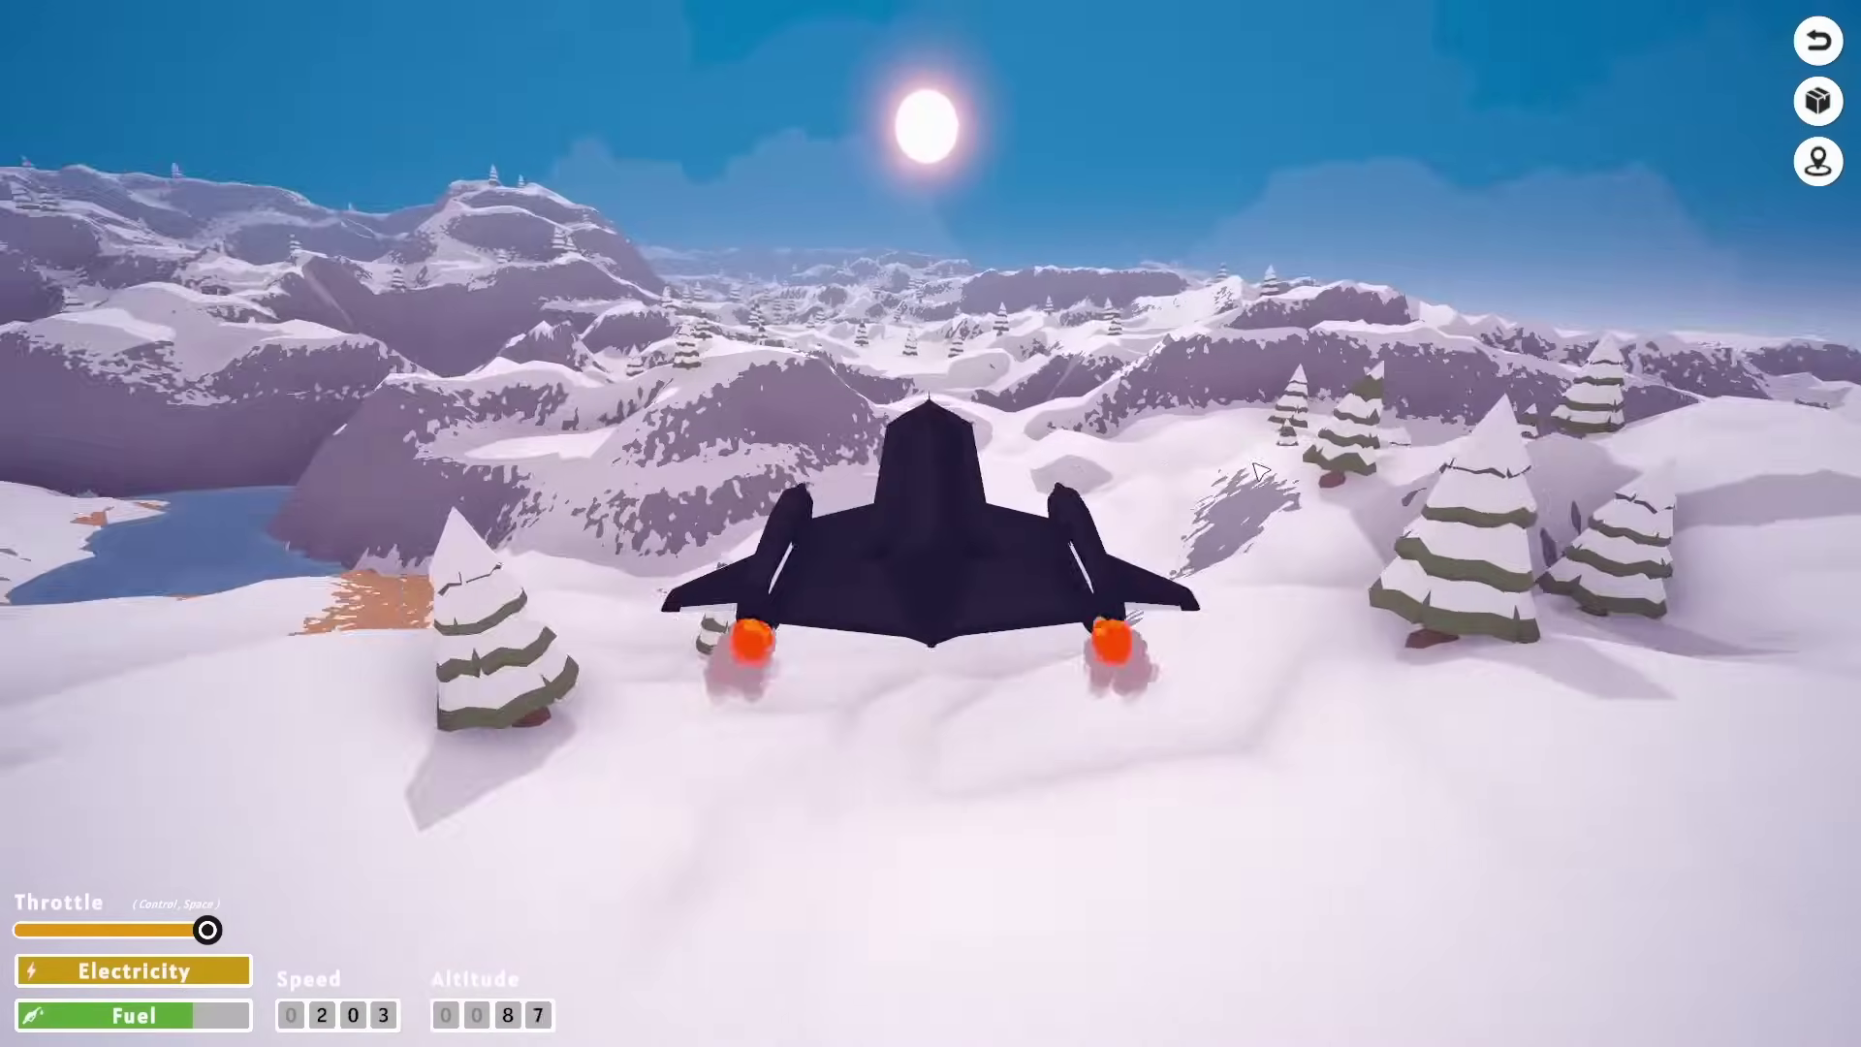
drag(1260, 472, 1260, 242)
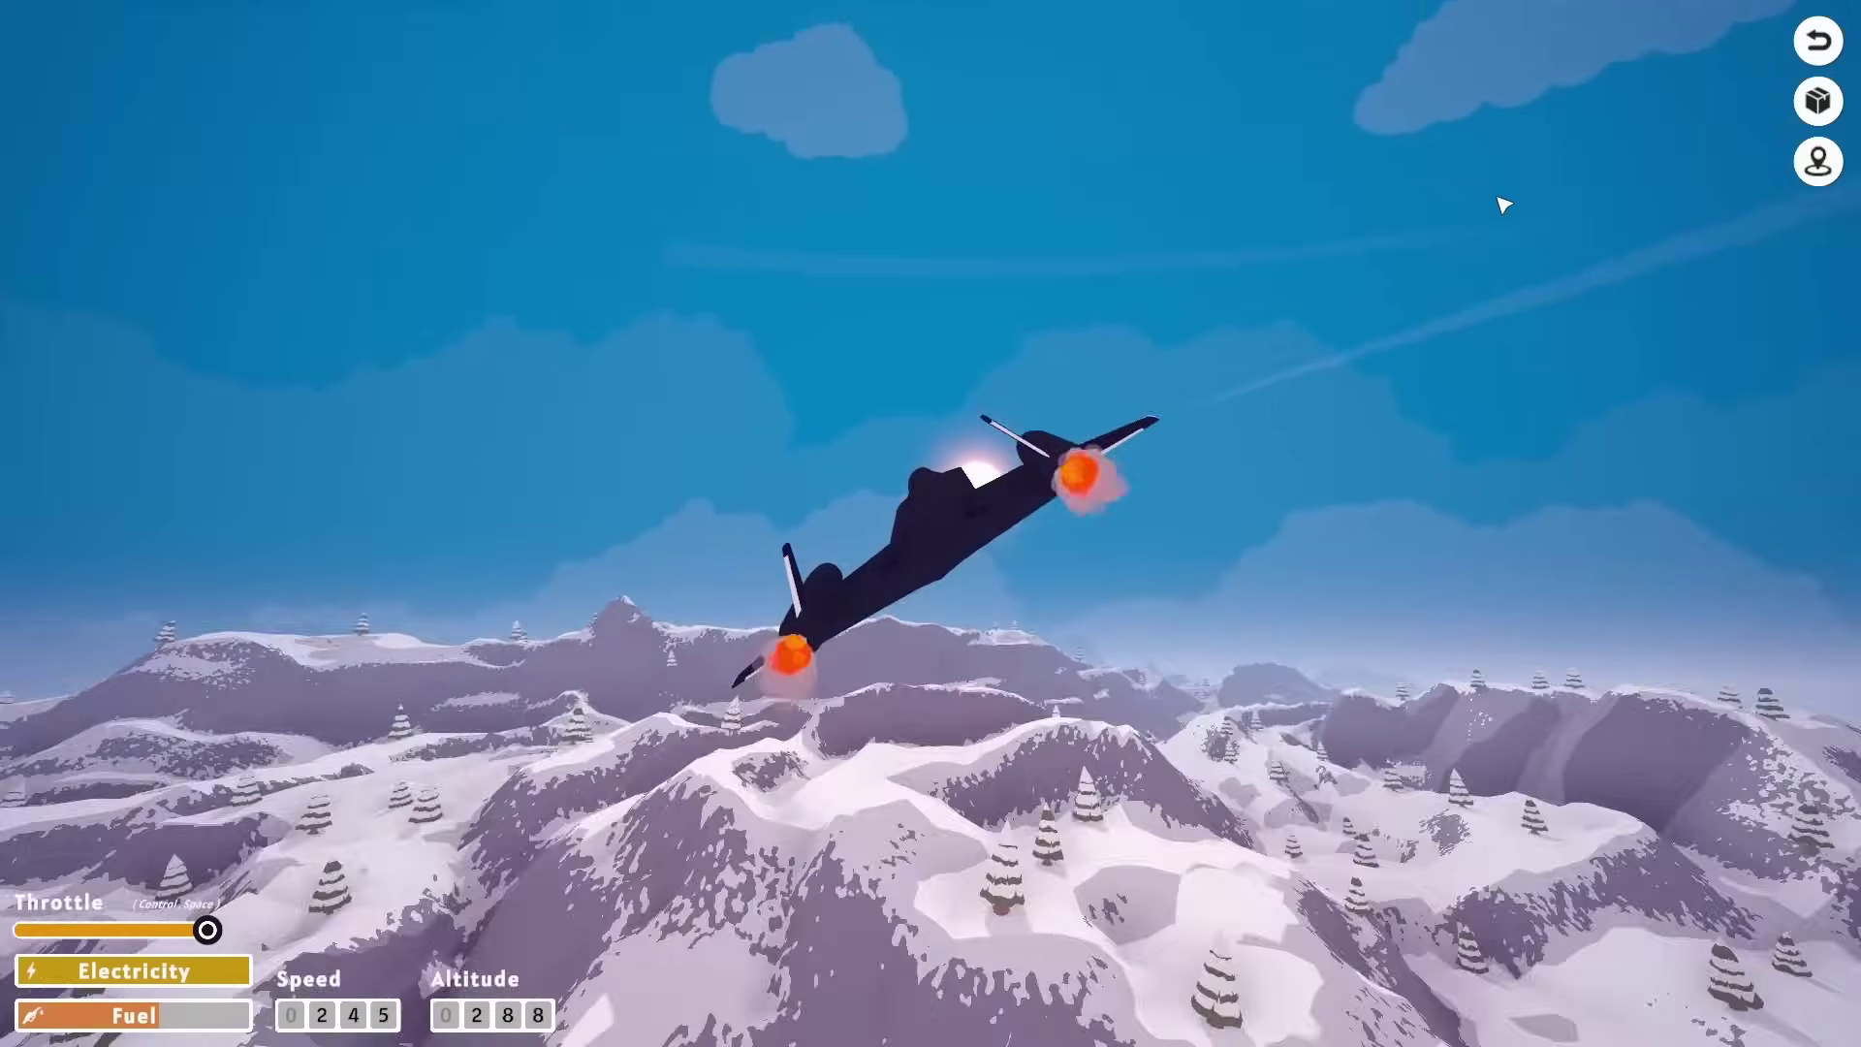
- Switch the camera to Turntable mode and resume the flight
key(Escape)
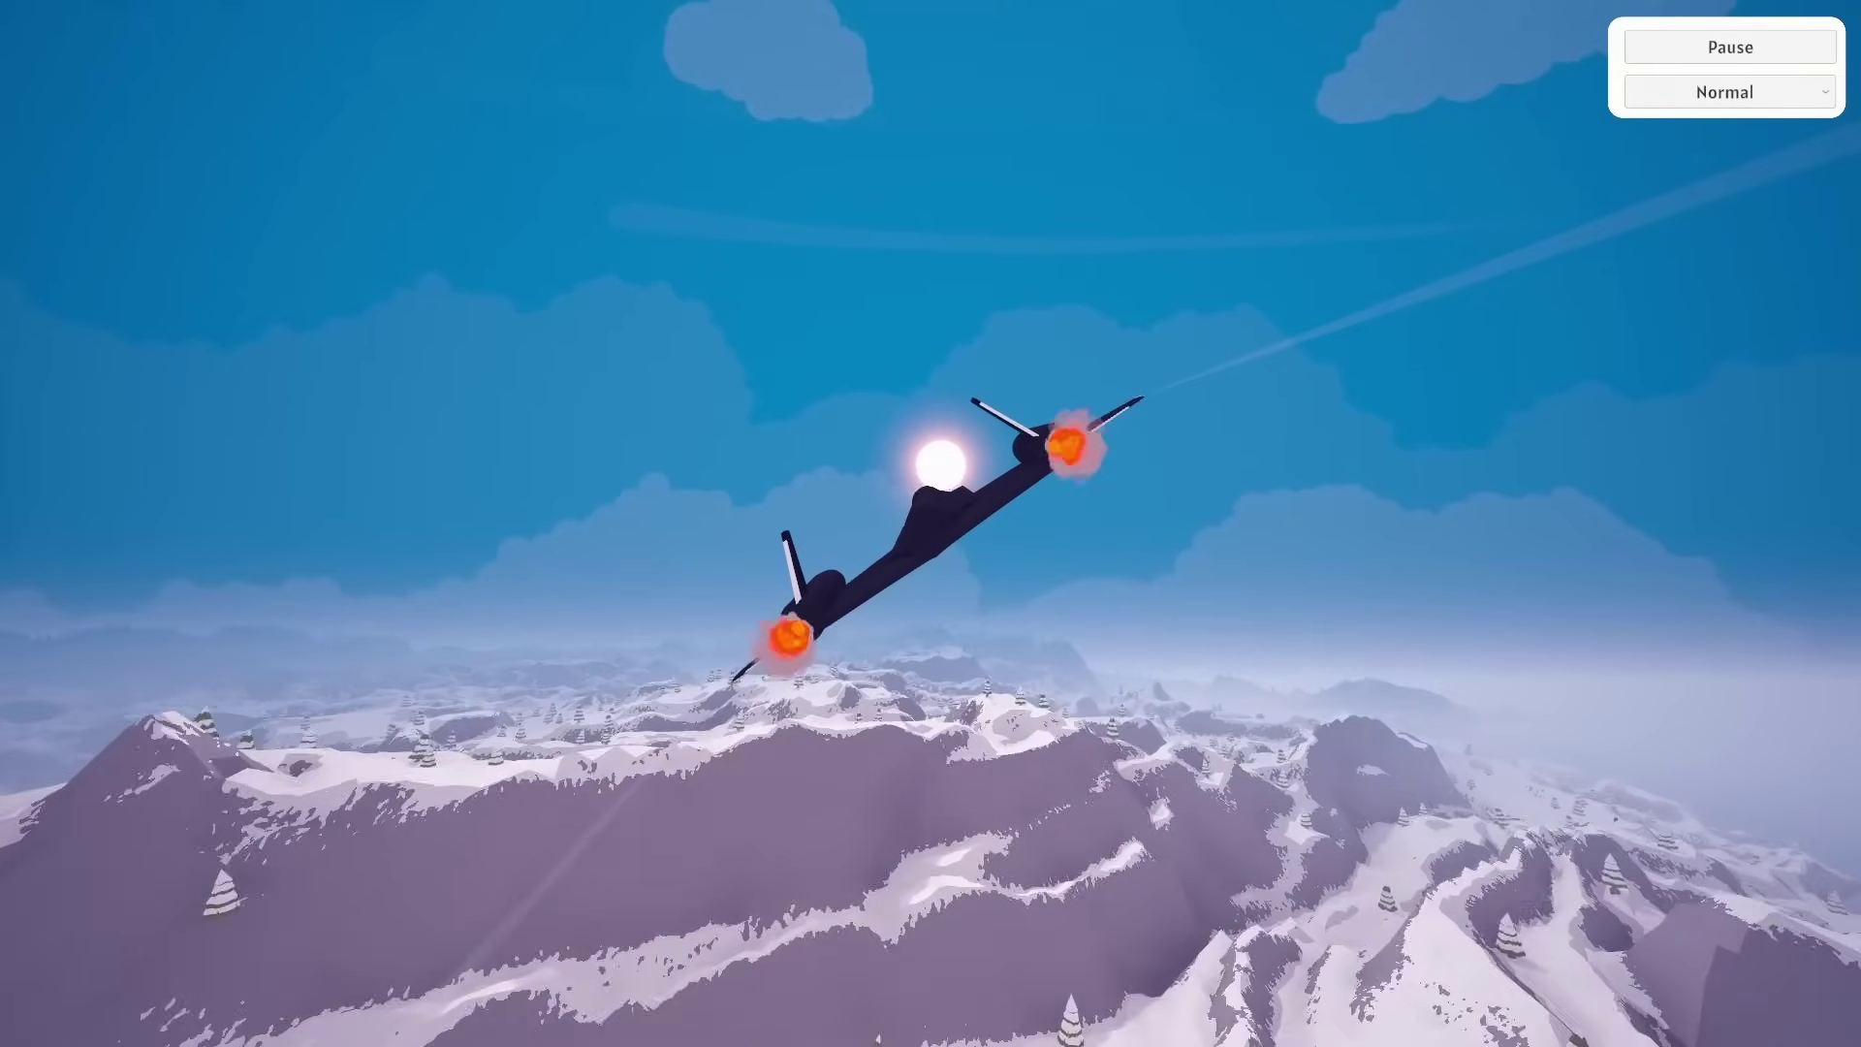
click(1726, 91)
click(1683, 150)
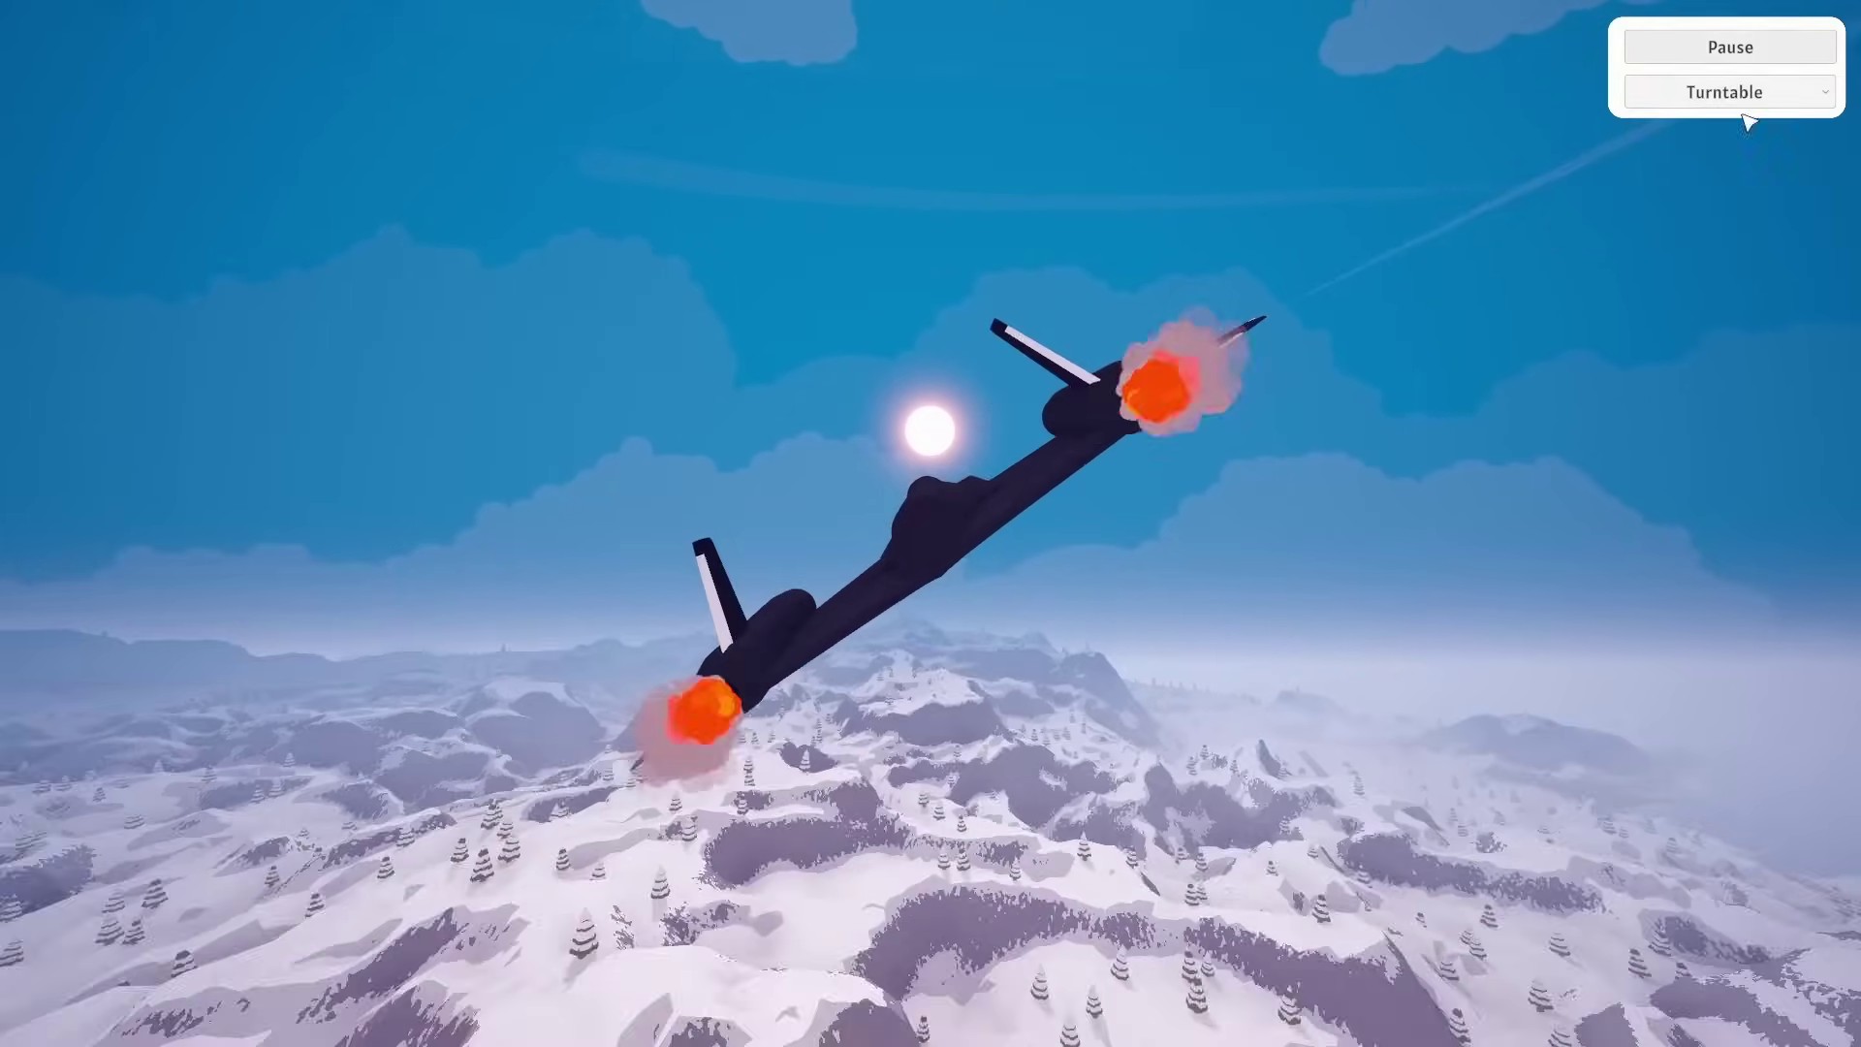
key(Escape)
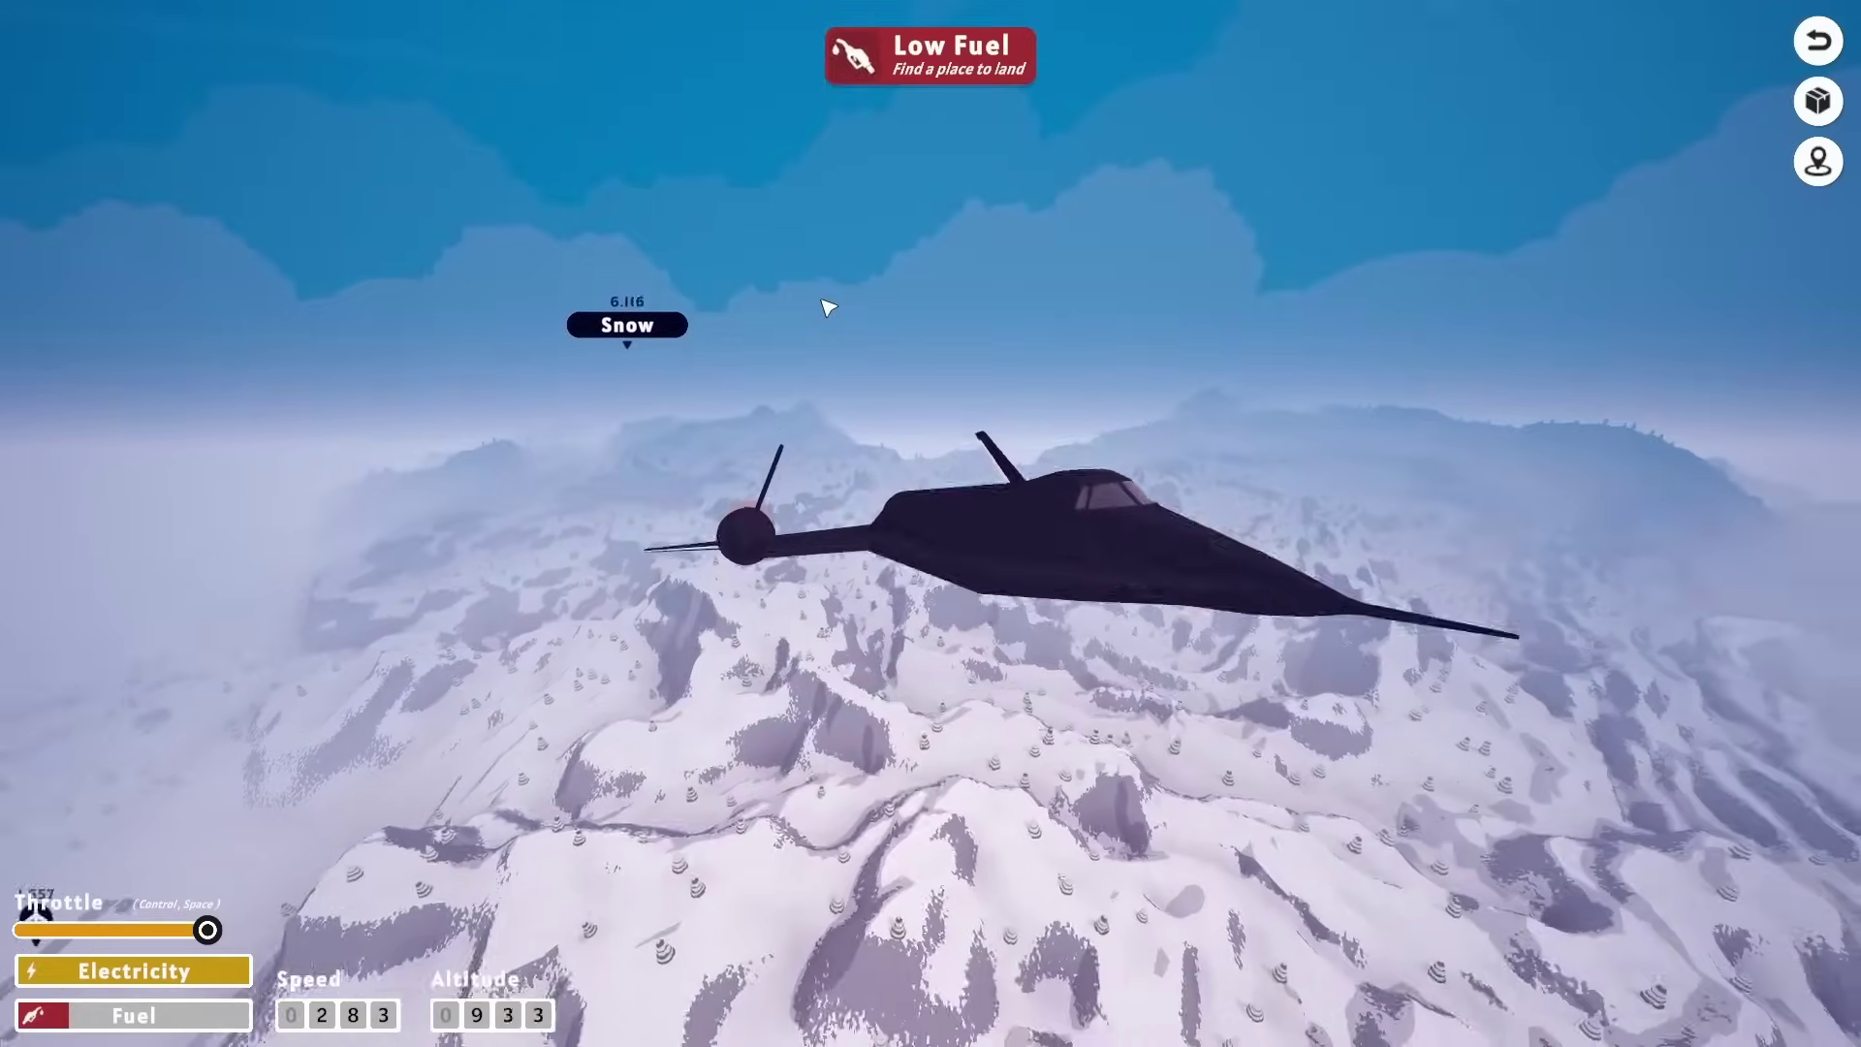
- Cut throttle to half, lower the gear after fuel runs out, roll right and reverse thrust
key(ctrl)
key(ctrl)
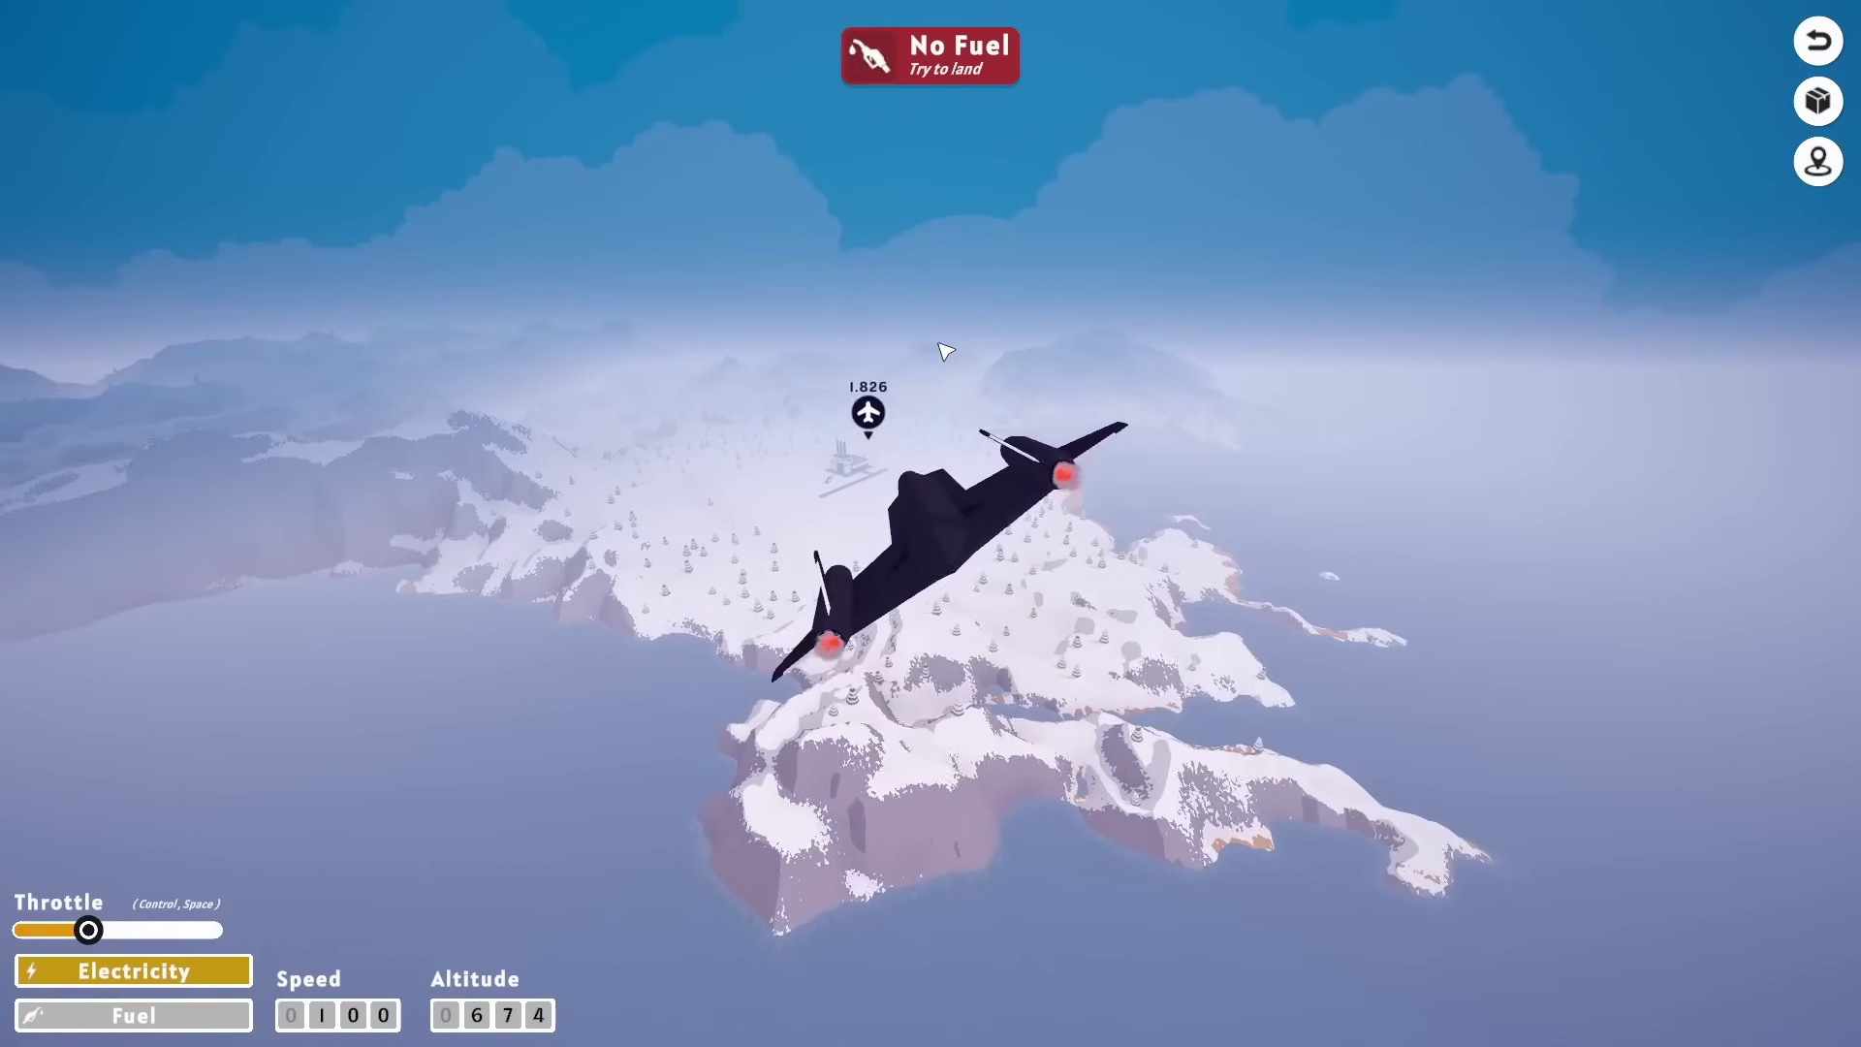
key(g)
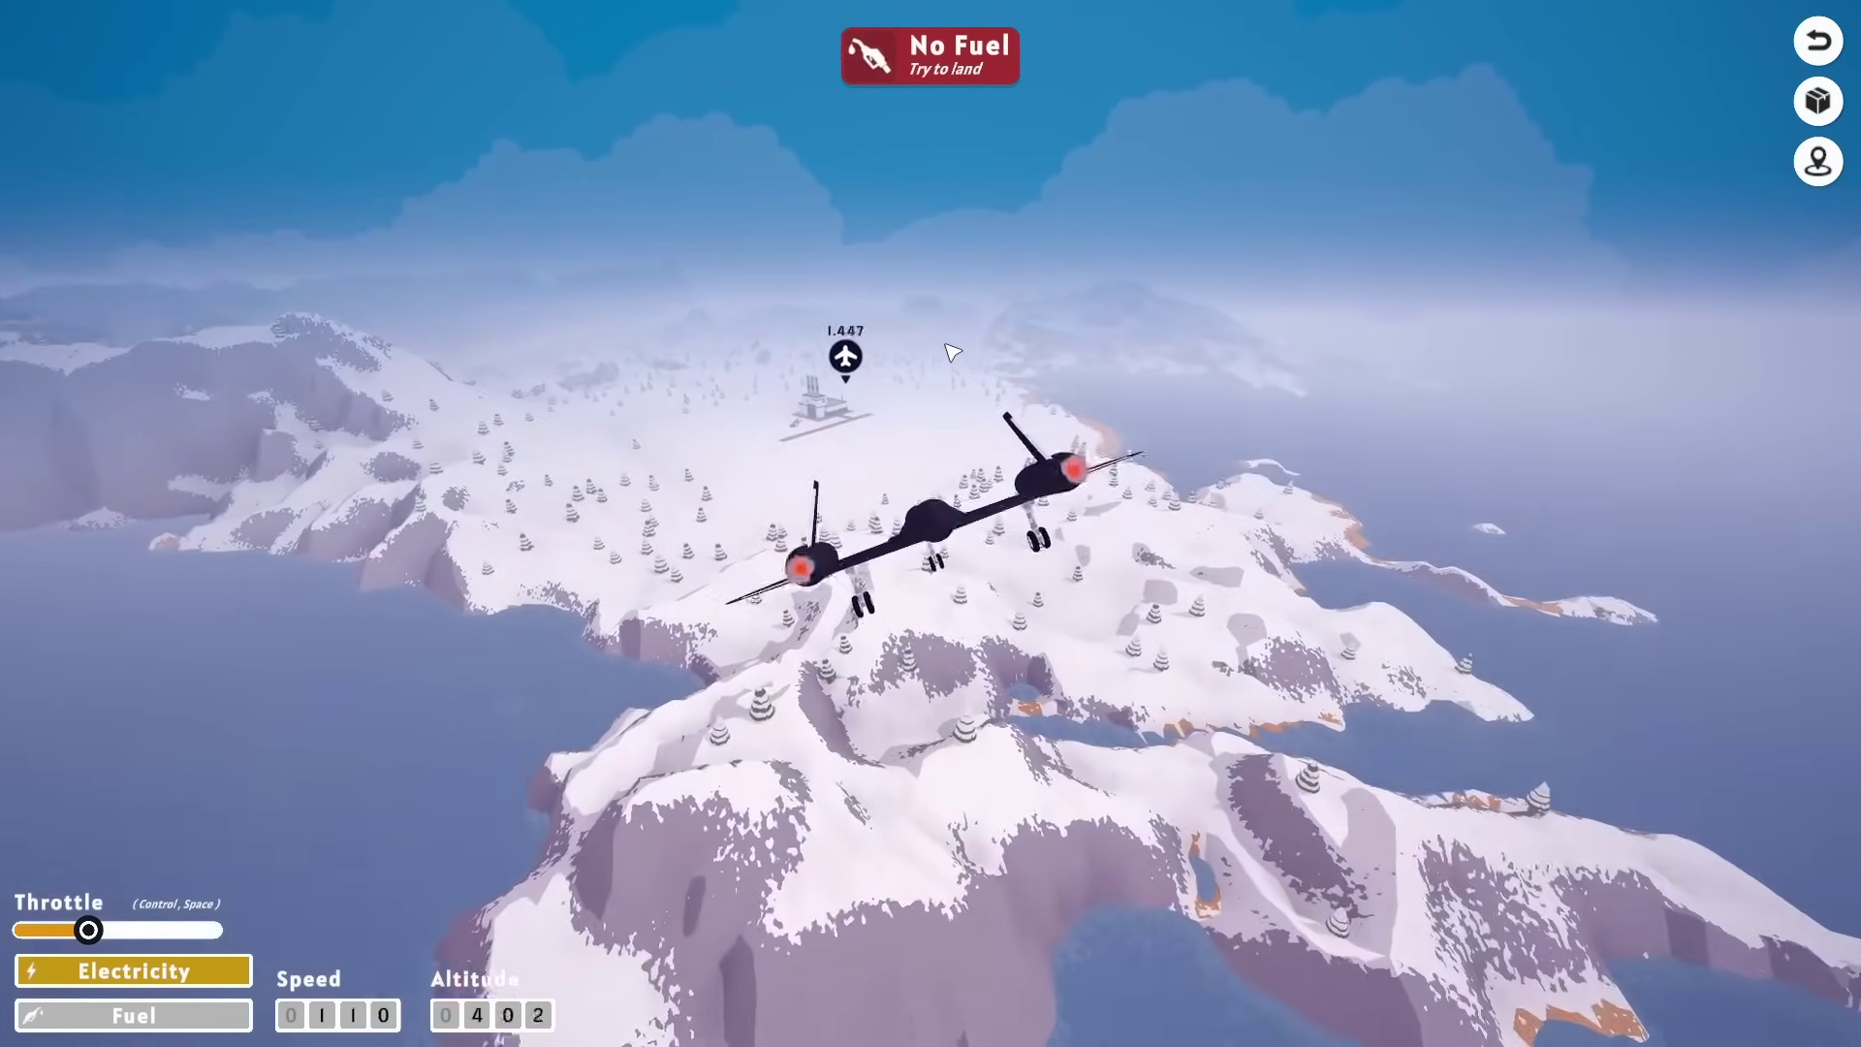
key(d)
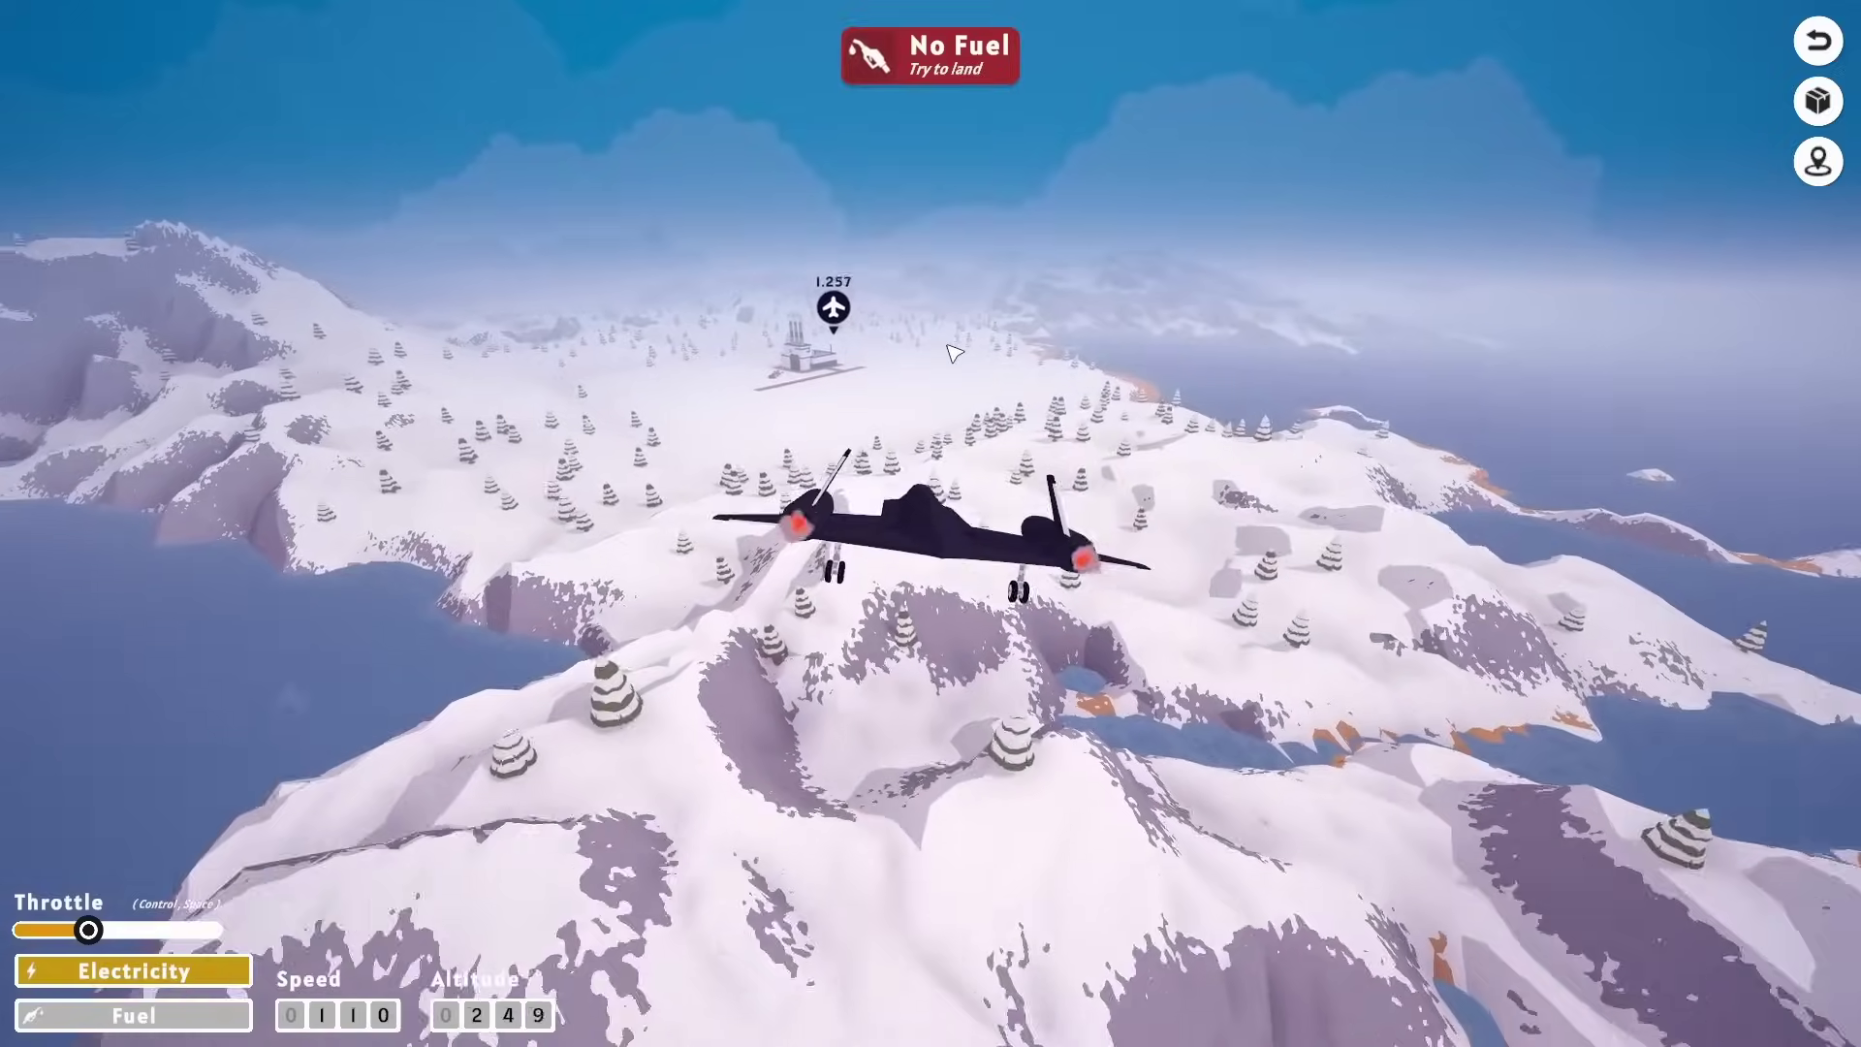
key(ctrl)
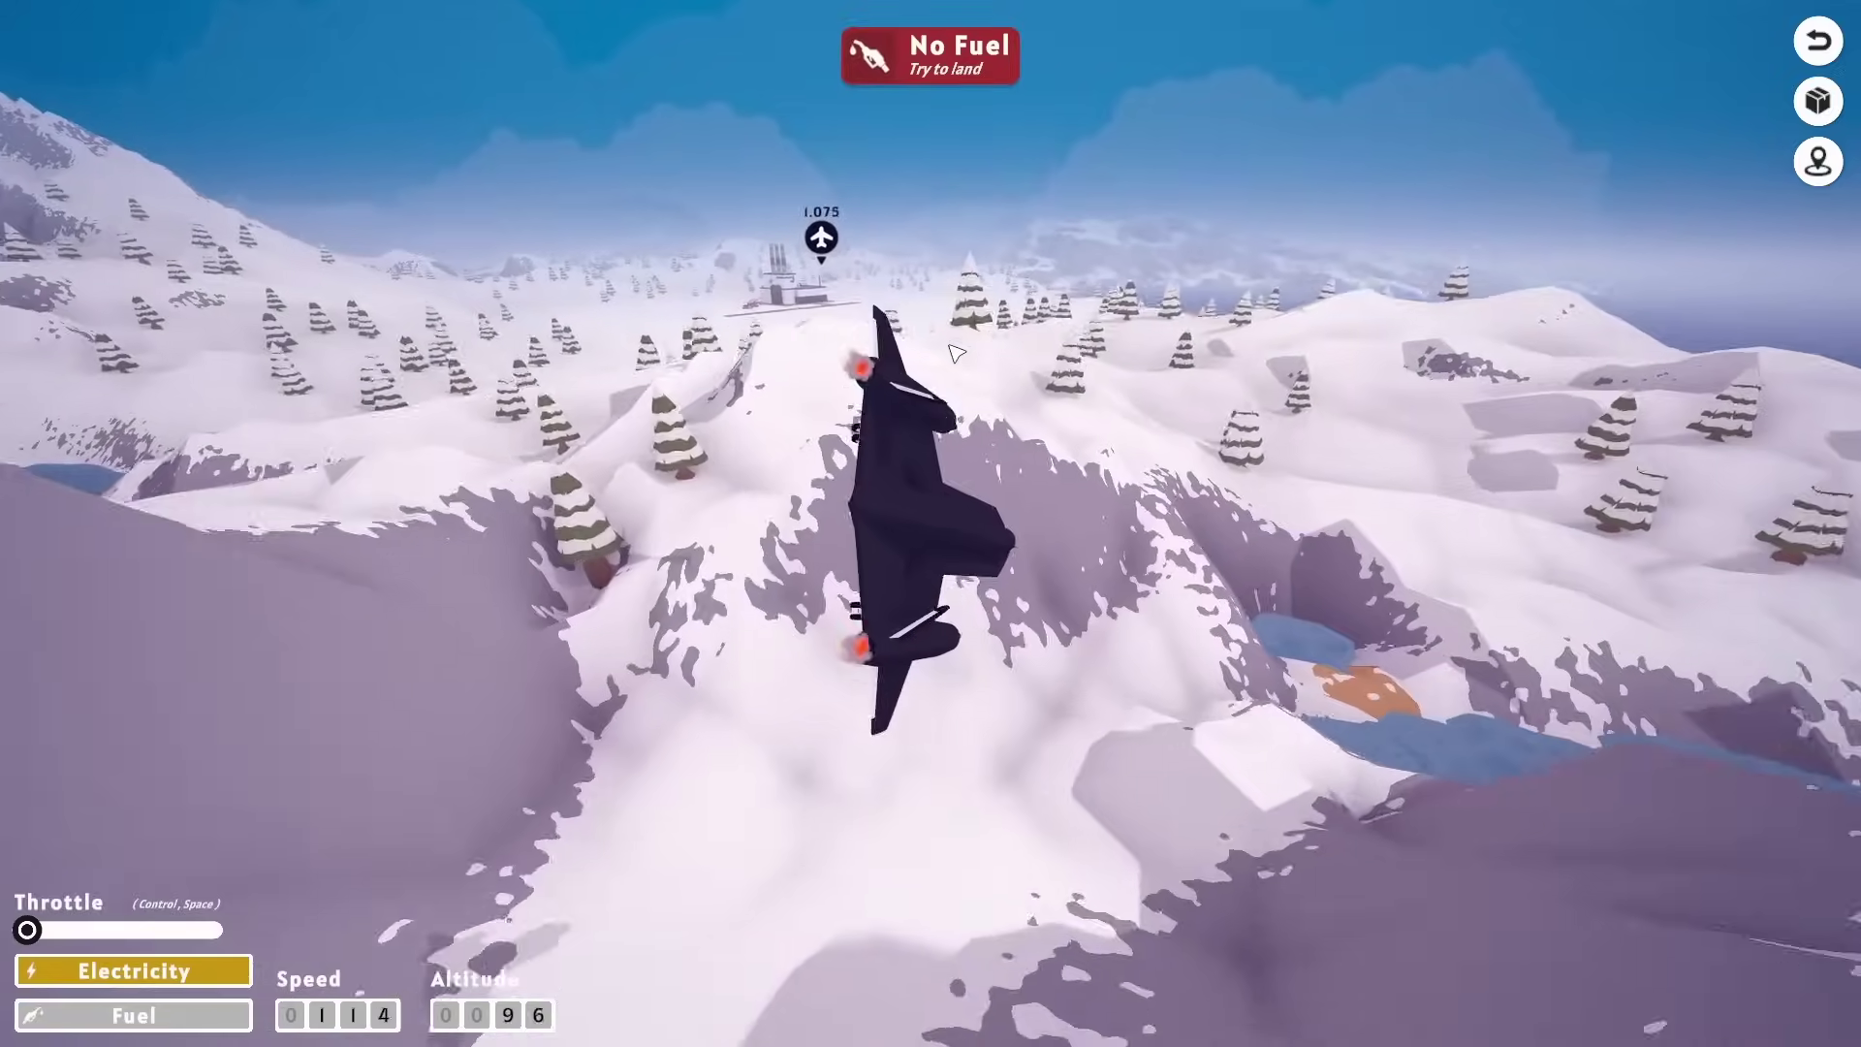